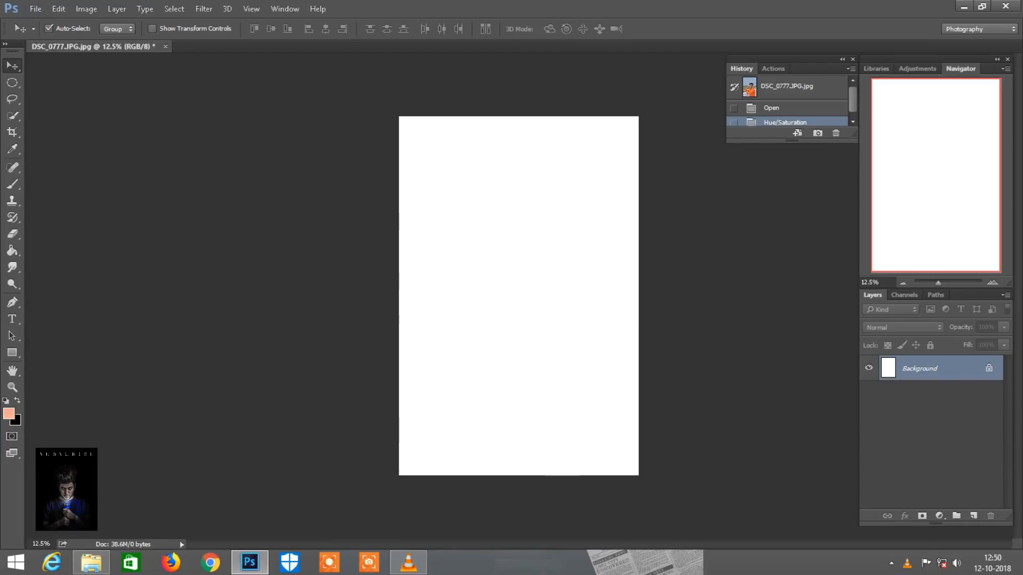
Open moon-1859616.jpg from the file folder as a separate document in Photoshop
left_click(91, 563)
left_click_drag(365, 97, 505, 52)
key("ctrl")
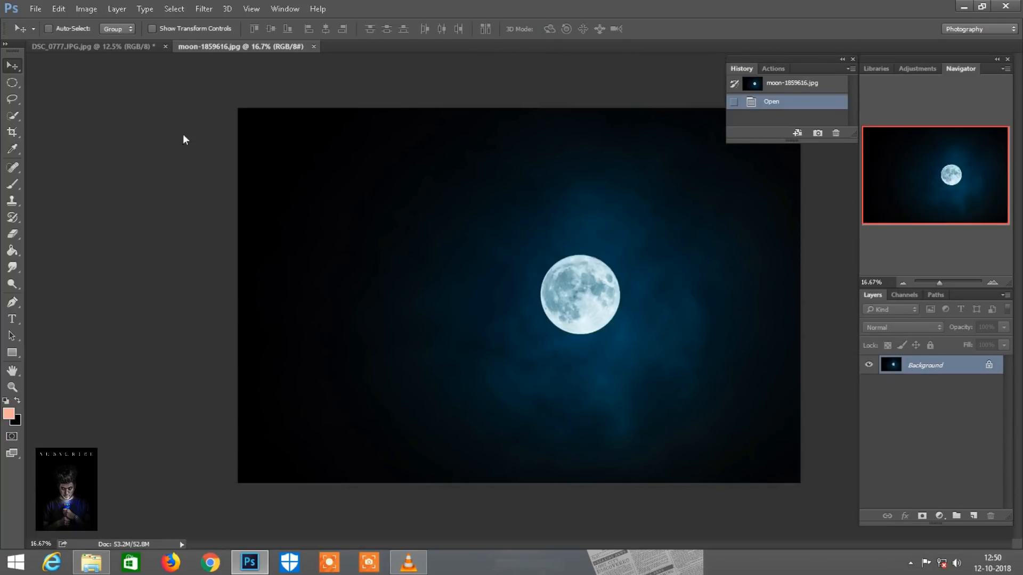
Remove the moon from the night sky with one content-aware Spot Healing Brush dab at size 900
left_click(13, 168)
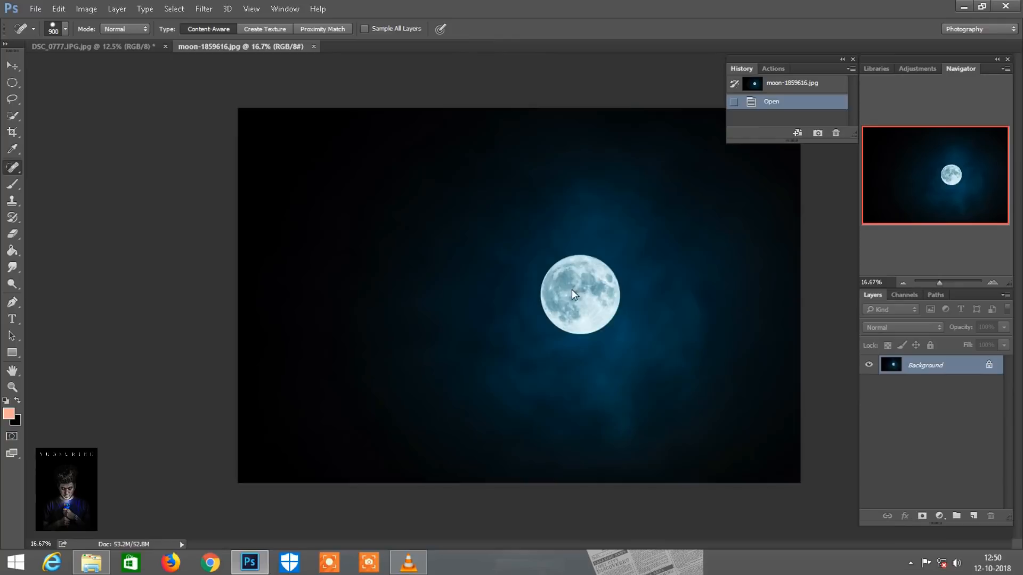
key("ctrl+plus")
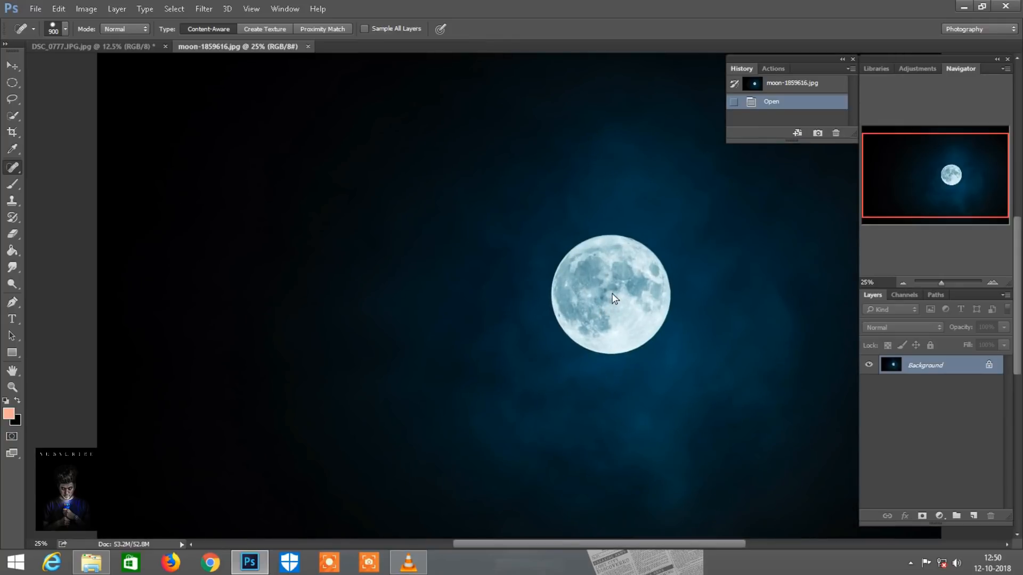
left_click(614, 298)
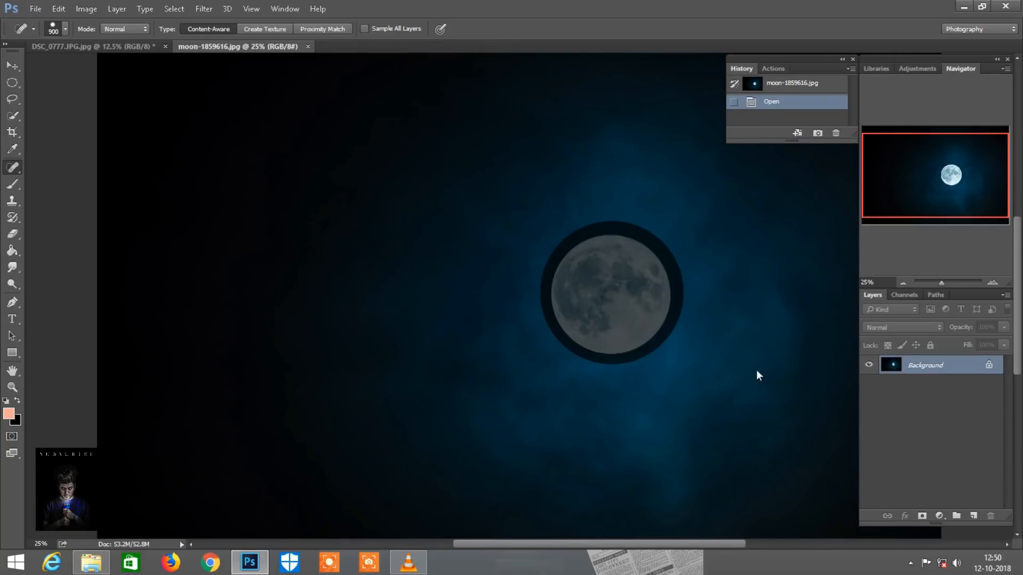
key("ctrl+minus")
Copy the moonless blue sky into the DSC_0777.JPG document and enlarge it with Free Transform to cover the whole canvas
left_click(17, 65)
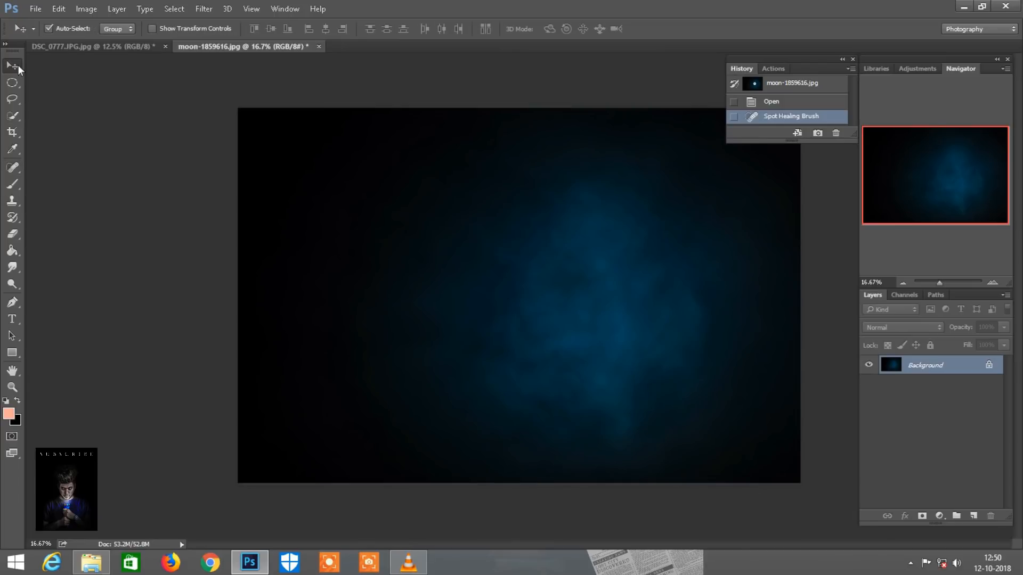
left_click_drag(146, 46, 548, 318)
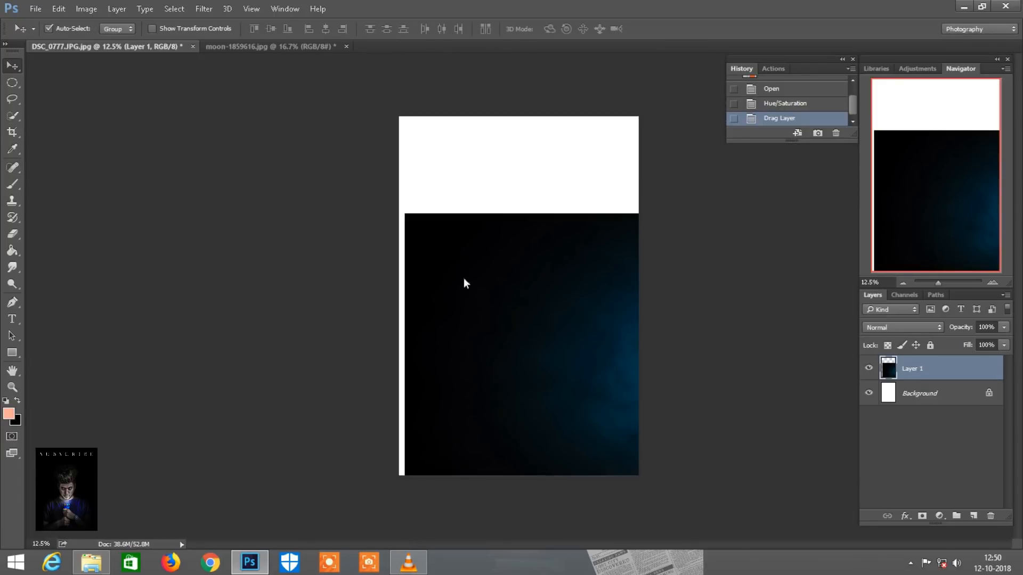
left_click(58, 9)
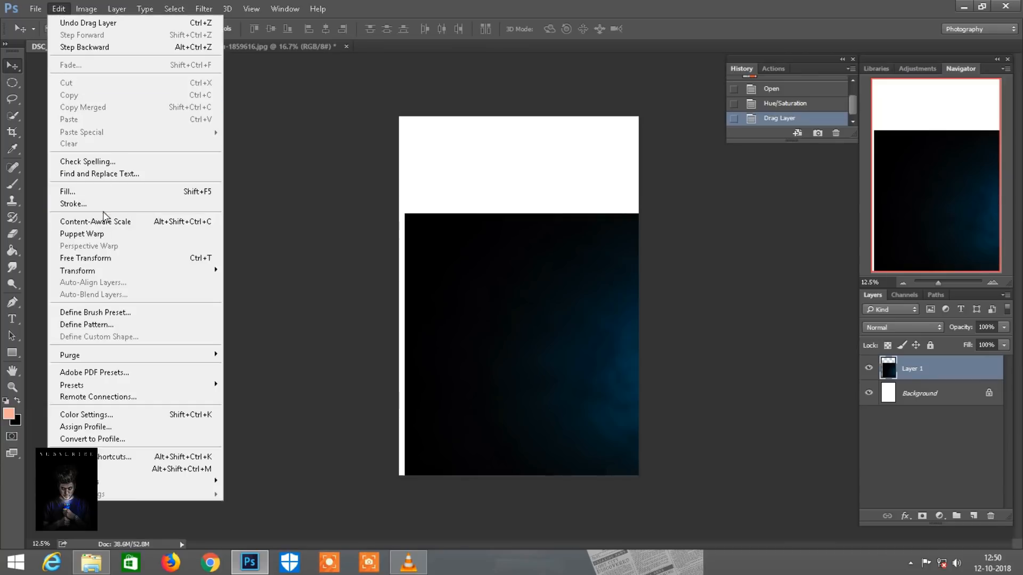
left_click(107, 258)
left_click_drag(501, 334, 384, 225)
left_click_drag(712, 367, 870, 549)
left_click_drag(753, 450, 643, 378)
left_click(582, 28)
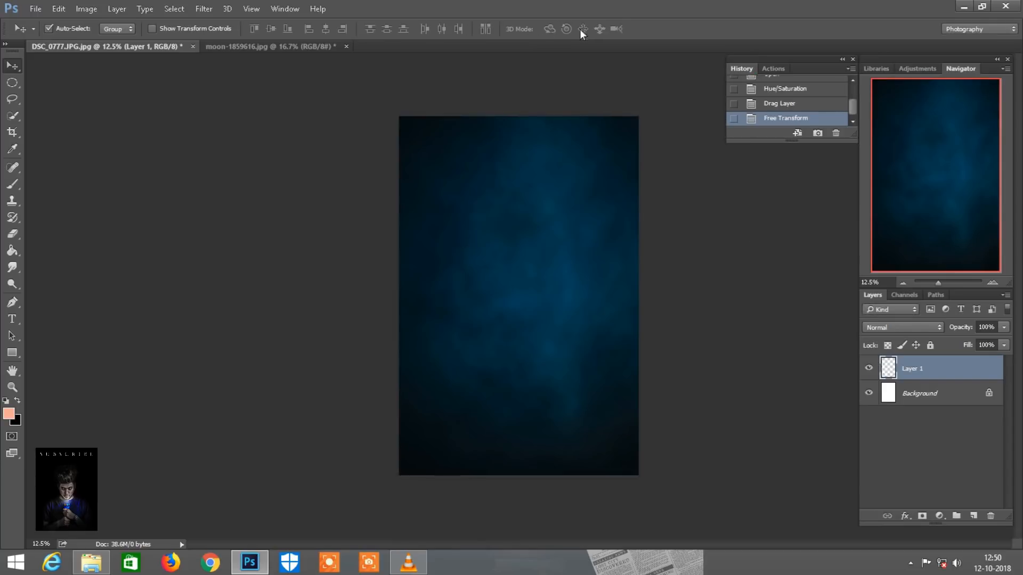
Close the moon-1859616.jpg document without saving its changes
left_click(283, 47)
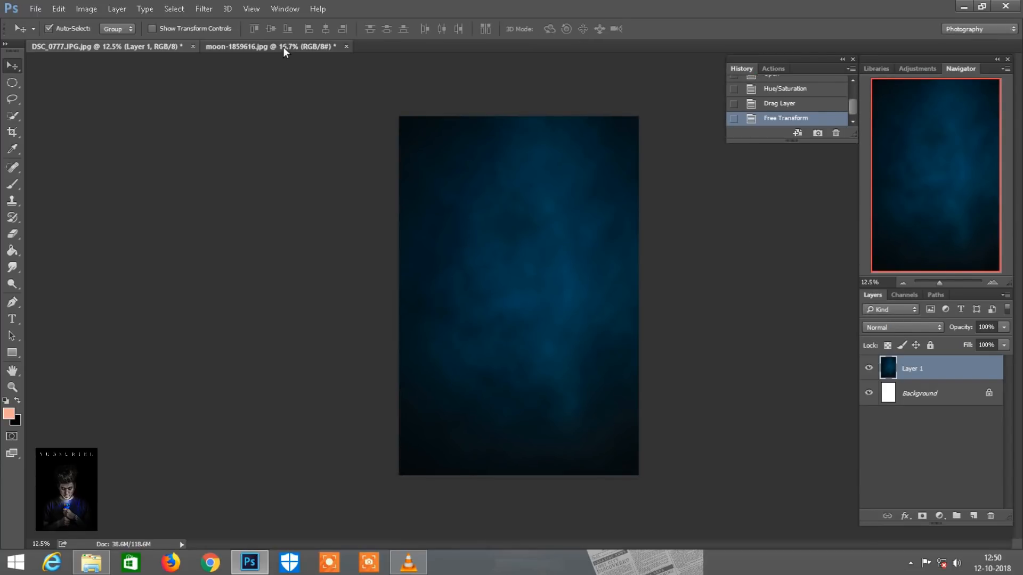
right_click(284, 47)
left_click(308, 70)
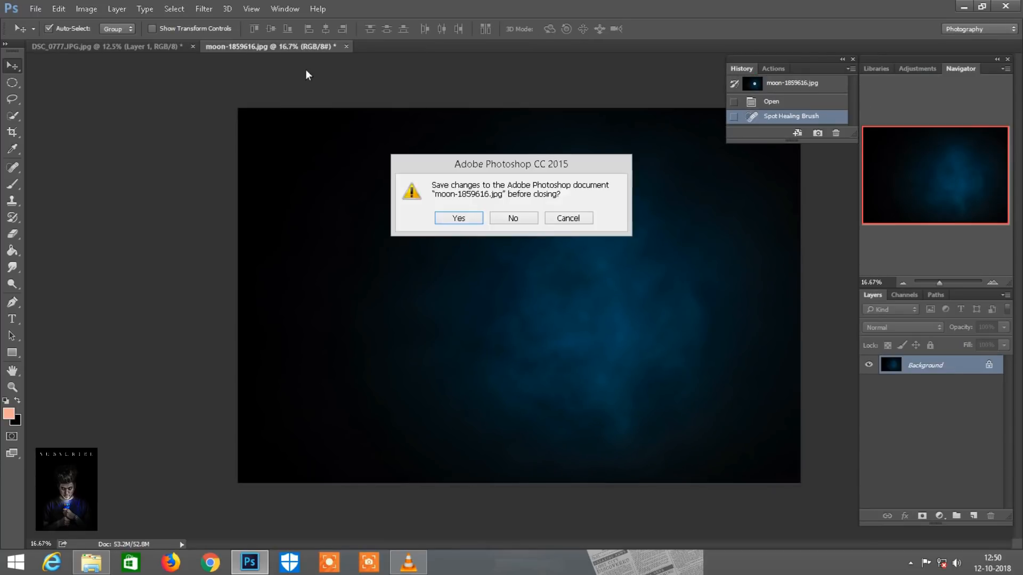
left_click(514, 217)
Open qatgchfqx4in7h58ianu.jpg from the file folder and roughly select the book stack with a size 60 Quick Selection brush
left_click(91, 562)
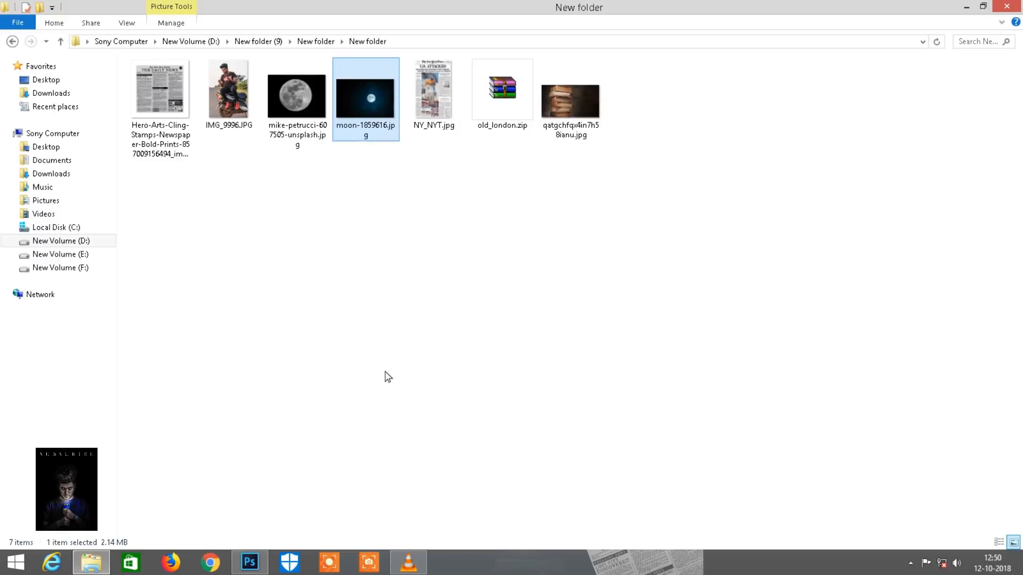
left_click_drag(569, 102, 547, 42)
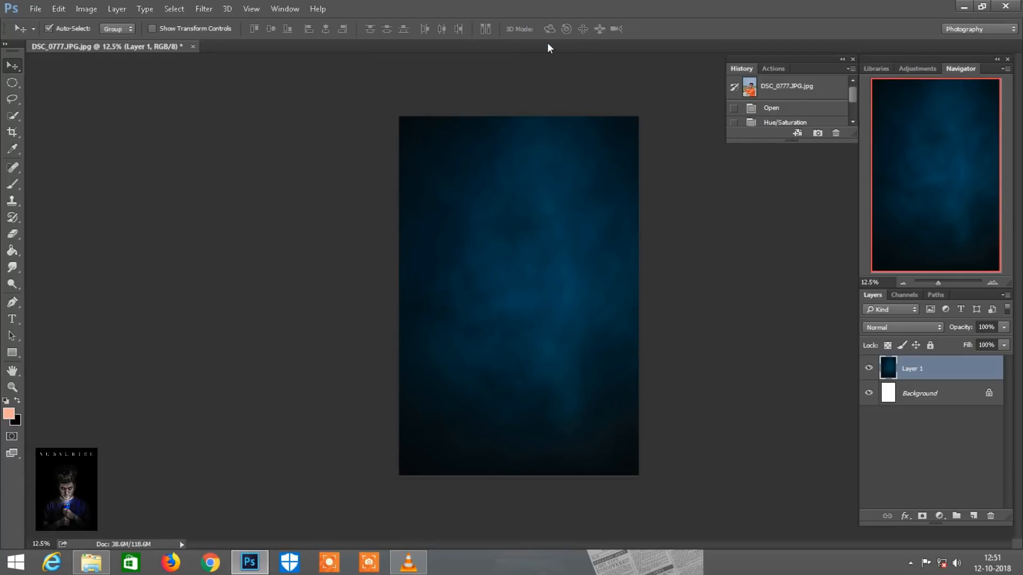
left_click(13, 116)
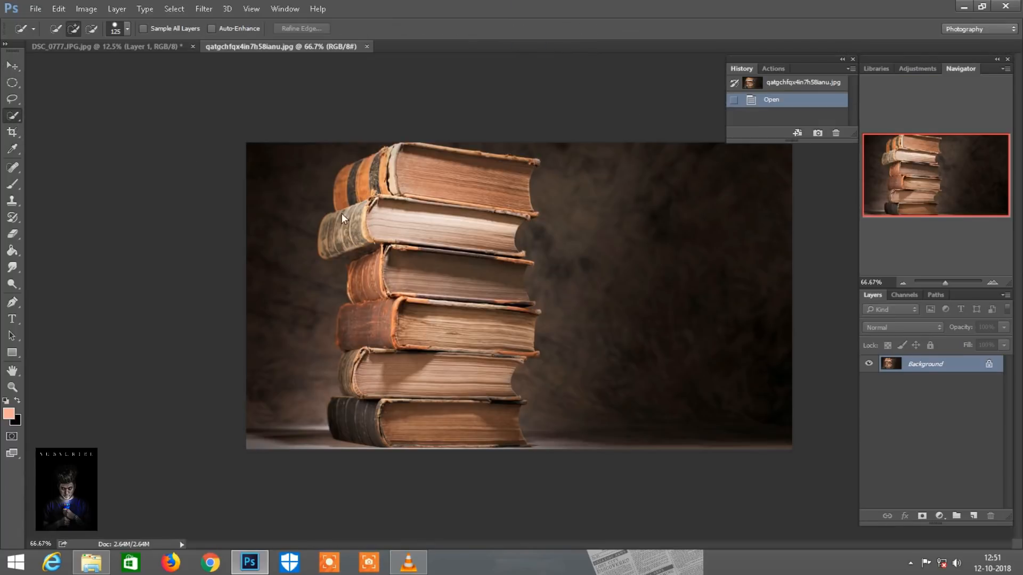
key("bracketleft")
key("bracketleft")
key("bracketleft")
key("bracketleft")
key("ctrl+plus")
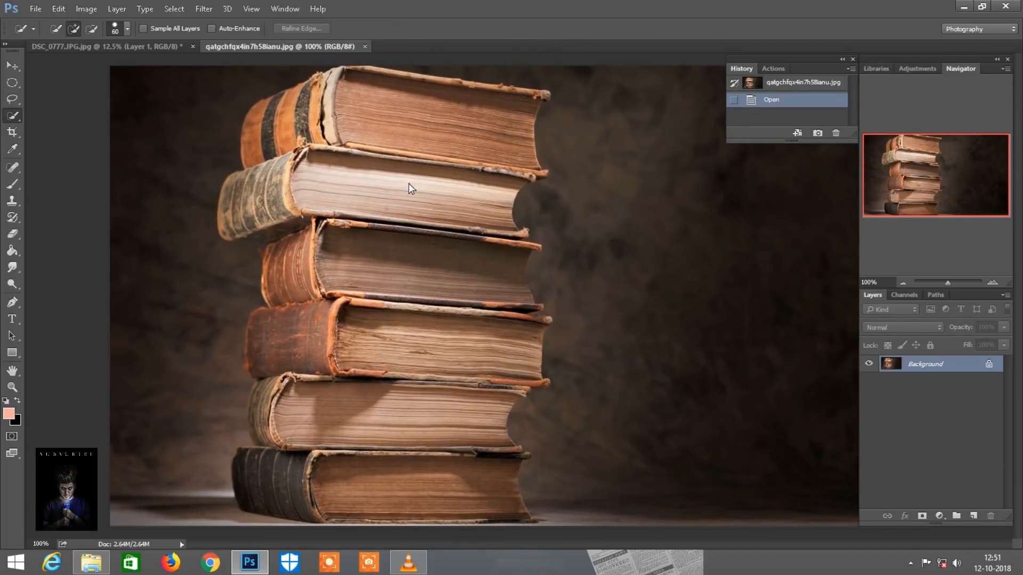
mouse_move(316, 169)
left_mouse_down()
mouse_move(279, 175)
mouse_move(245, 216)
mouse_move(250, 133)
mouse_move(286, 191)
mouse_move(297, 287)
mouse_move(271, 491)
mouse_move(419, 493)
mouse_move(423, 455)
mouse_move(385, 327)
mouse_move(424, 221)
mouse_move(480, 139)
mouse_move(478, 263)
mouse_move(507, 354)
left_mouse_up()
Extend the selection along the spines of the stacked books with a size 15 Quick Selection brush
key("ctrl+plus")
left_click_drag(934, 196, 893, 195)
key("bracketleft")
key("bracketleft")
key("bracketleft")
key("bracketleft")
key("bracketleft")
key("bracketleft")
key("bracketleft")
key("bracketleft")
left_click_drag(343, 154, 285, 163)
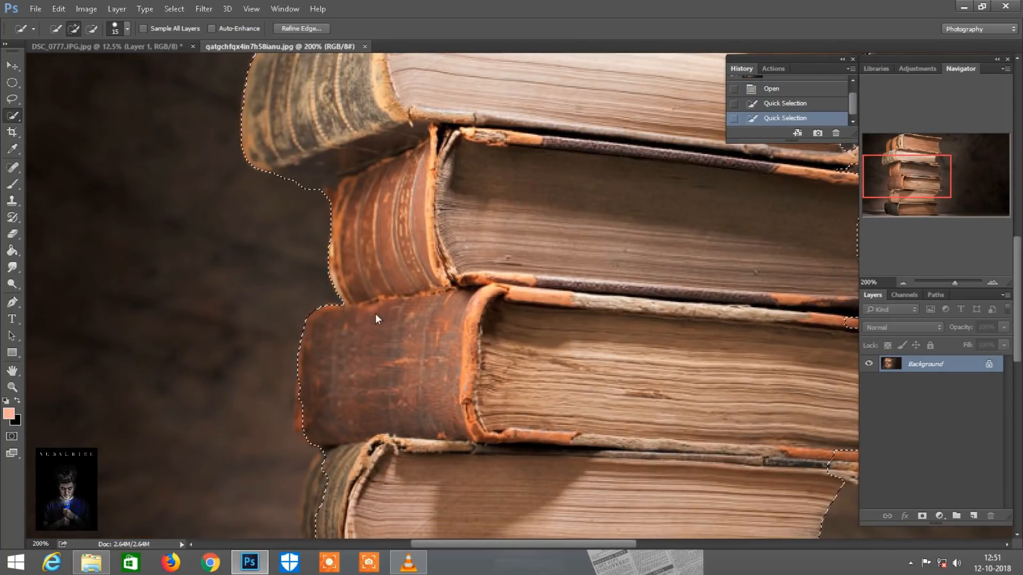
scroll(354, 372, "down", 3)
scroll(341, 383, "down", 1)
mouse_move(334, 421)
left_mouse_down()
mouse_move(323, 334)
mouse_move(338, 318)
mouse_move(328, 263)
left_mouse_up()
scroll(331, 414, "down", 1)
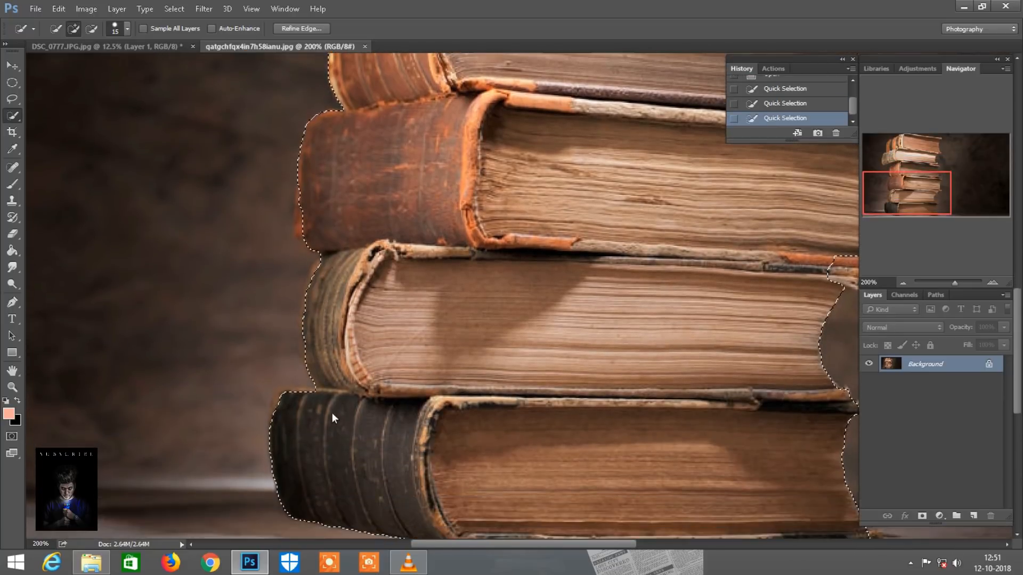
Add the missing cover corners along the page-side edges to the book selection, using Quick Selection brush sizes 9 and 7
scroll(533, 414, "right", 4)
key("bracketleft")
key("bracketleft")
left_click(725, 410)
scroll(717, 408, "down", 1)
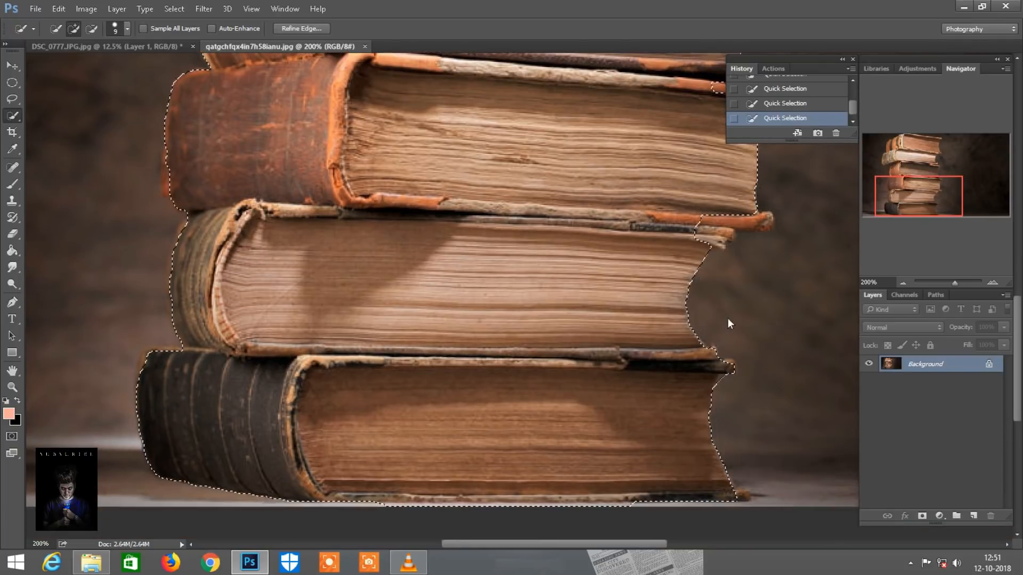
scroll(725, 314, "up", 2)
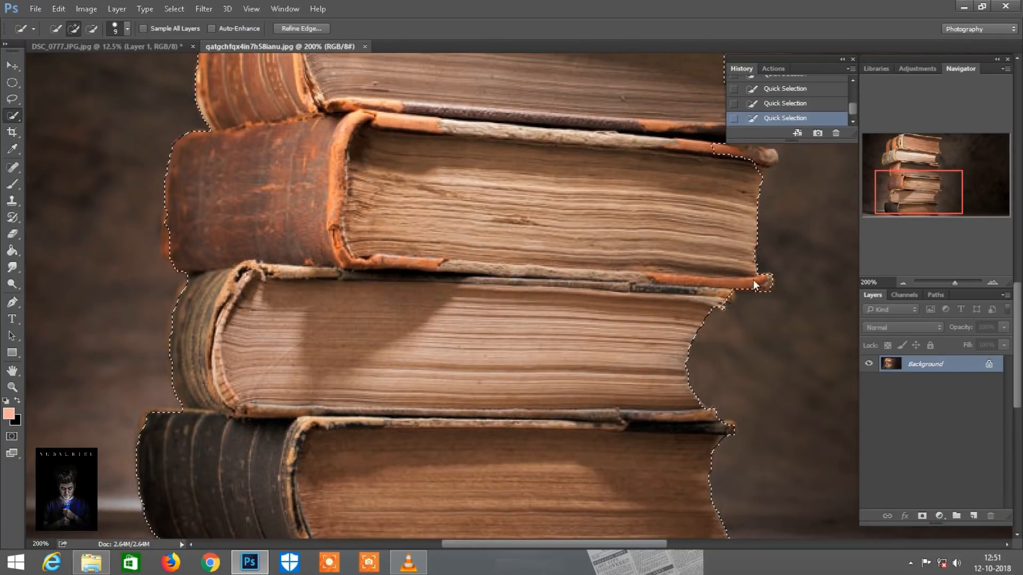
scroll(724, 206, "up", 1)
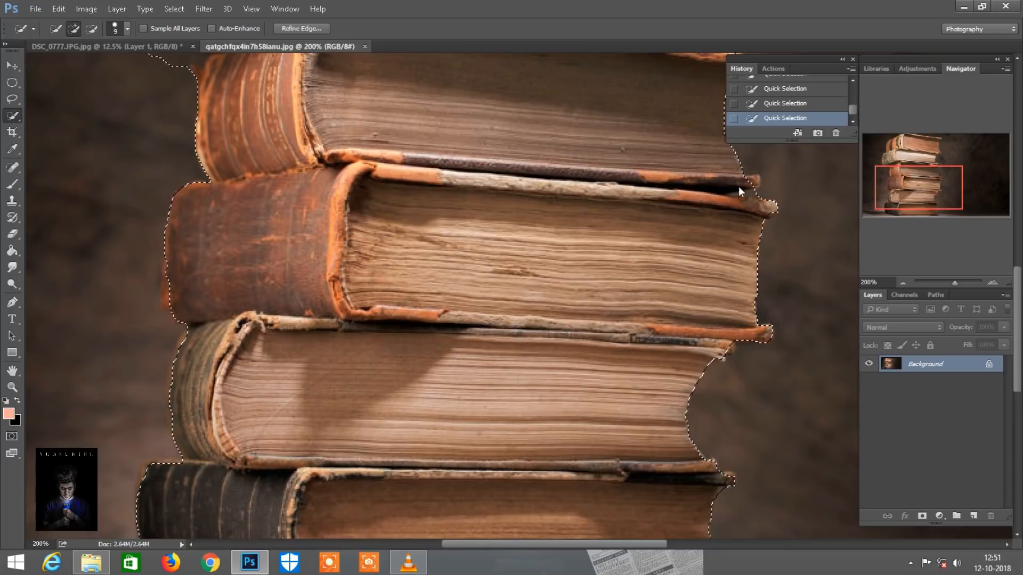
scroll(738, 186, "up", 1)
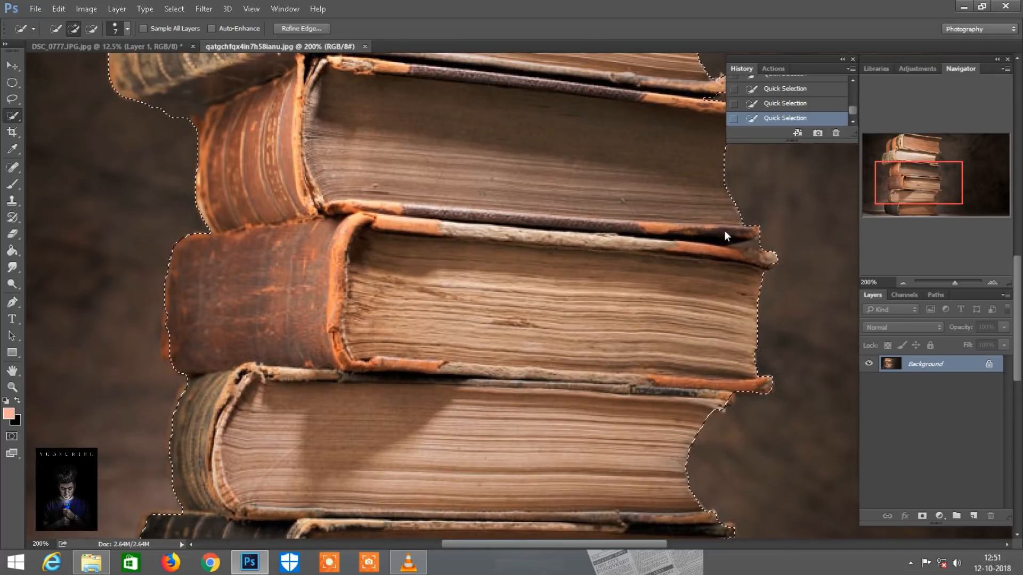
scroll(725, 229, "up", 2)
scroll(724, 226, "up", 1)
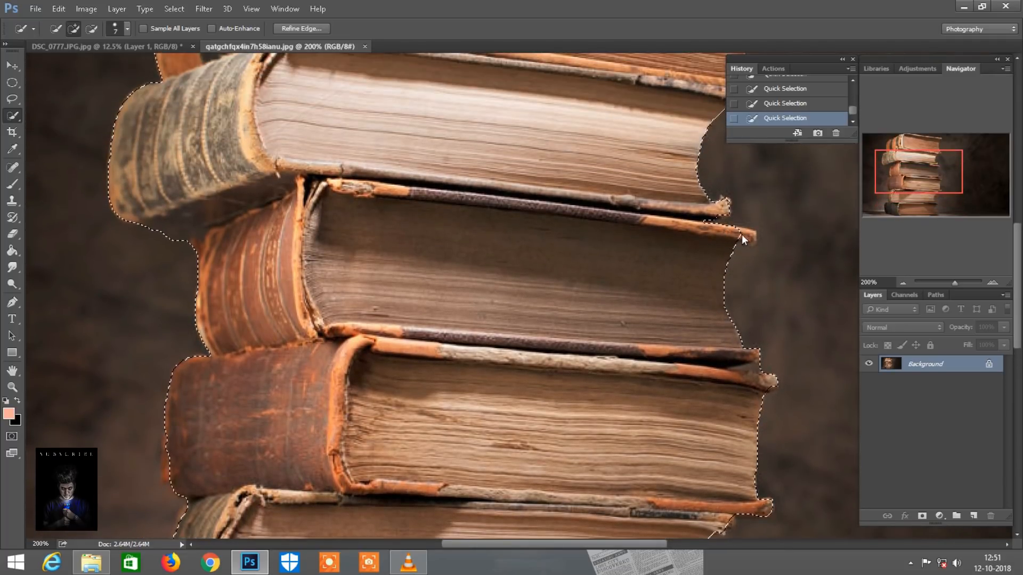
left_click_drag(942, 171, 938, 145)
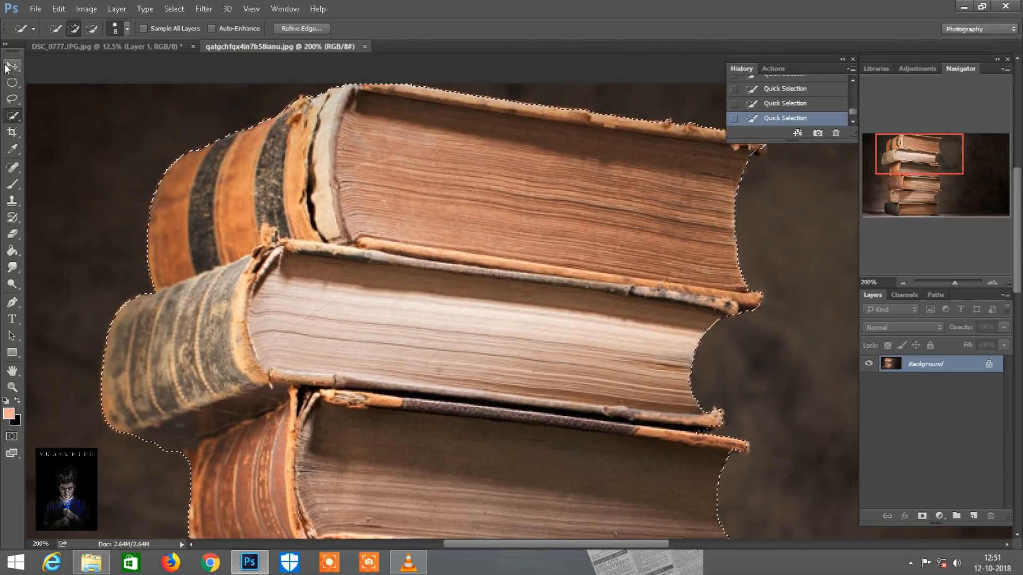
Move the selected book stack into the DSC_0777.JPG document, placing it near the middle of the blue background
key("v")
left_click_drag(285, 167, 509, 283)
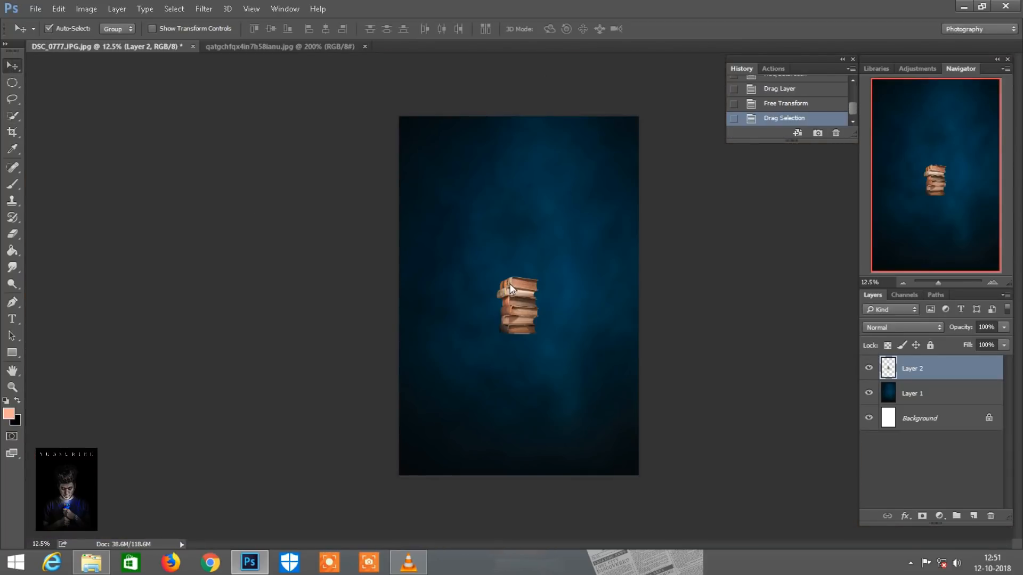
key("ctrl")
key("ctrl+plus")
key("ctrl+plus")
left_click_drag(927, 214, 929, 223)
key("ctrl+minus")
key("ctrl+minus")
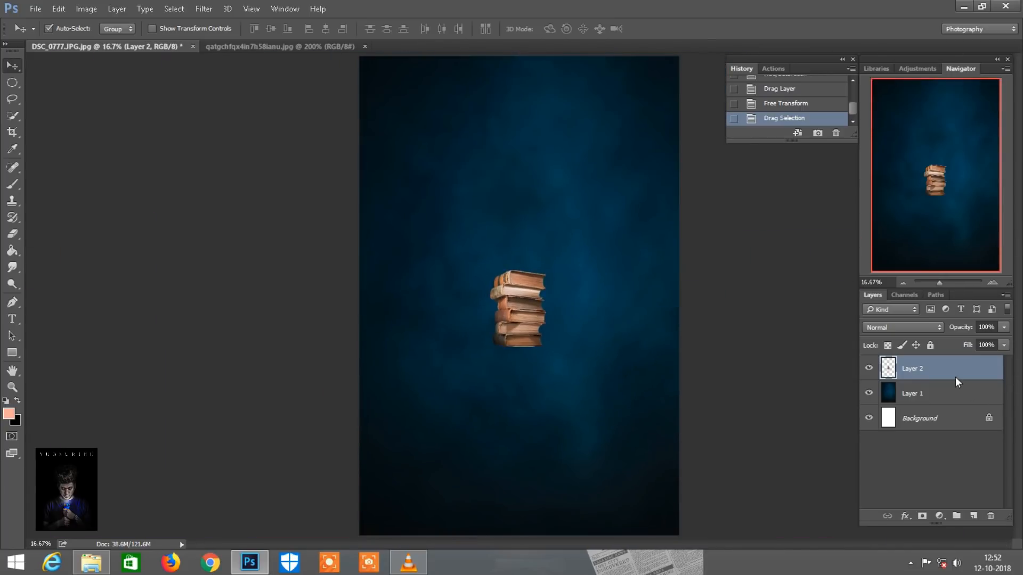
Duplicate the book stack layer twice and place the Layer 2 copy 2 stack directly beneath the original books
left_click_drag(961, 364, 974, 519)
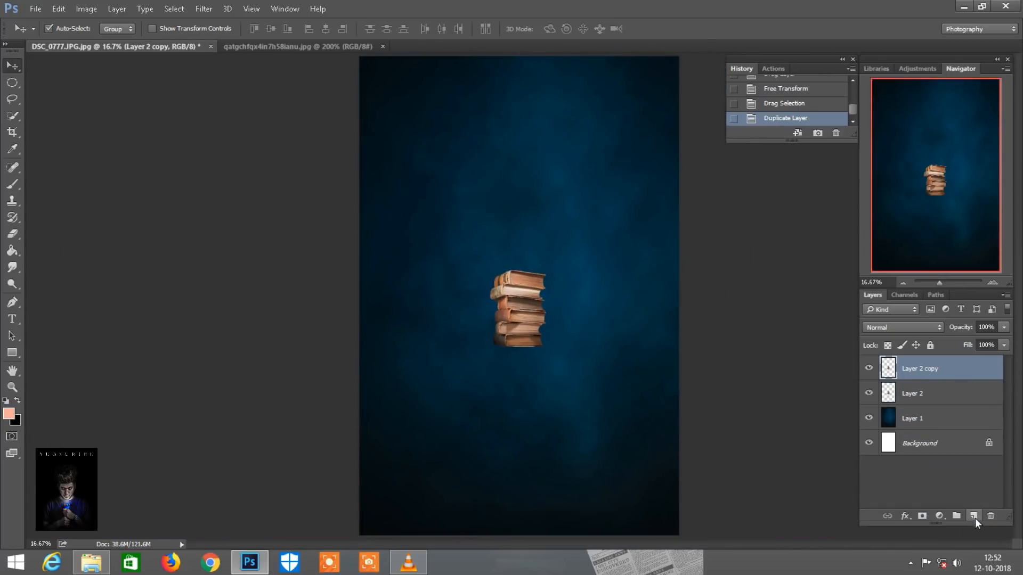
left_click_drag(967, 364, 974, 519)
left_click(926, 395)
left_click_drag(514, 326, 520, 390)
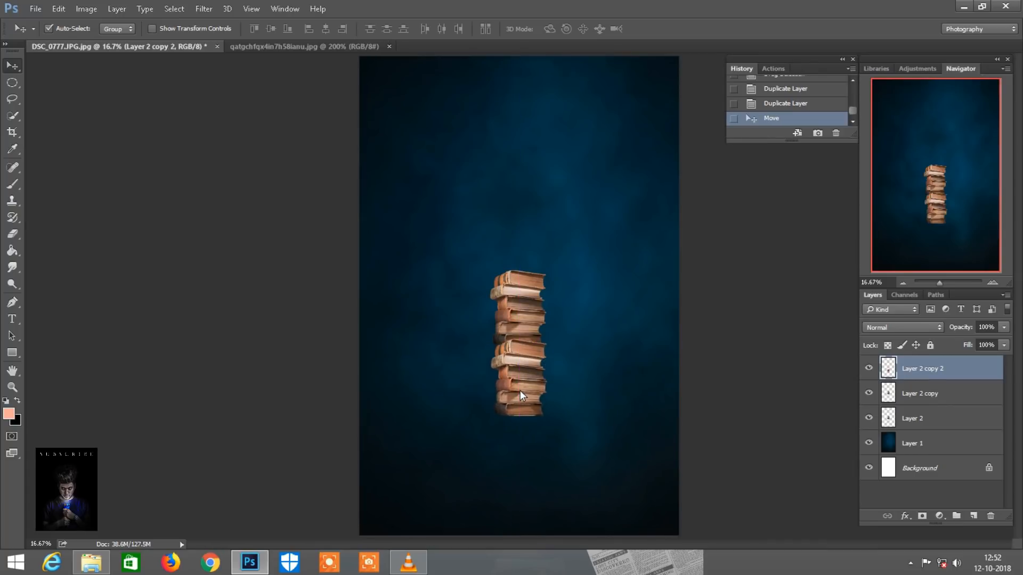
Move the Layer 2 copy books down to just below the two joined stacks
key("ctrl+plus")
left_click_drag(919, 212, 929, 255)
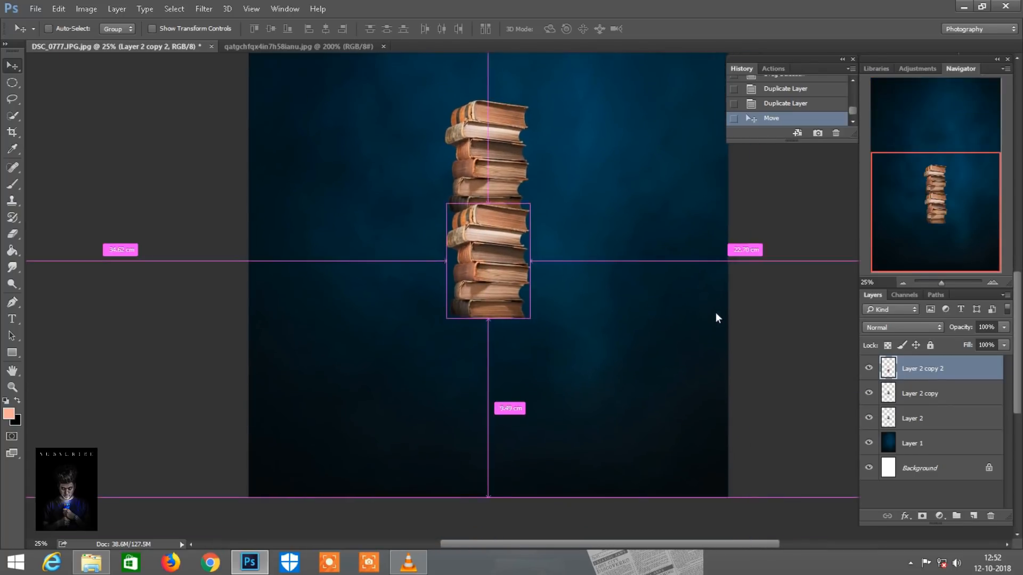
scroll(714, 312, "left", 1)
left_click(869, 368)
left_click(868, 368)
left_click(915, 392)
left_click_drag(562, 257, 534, 402)
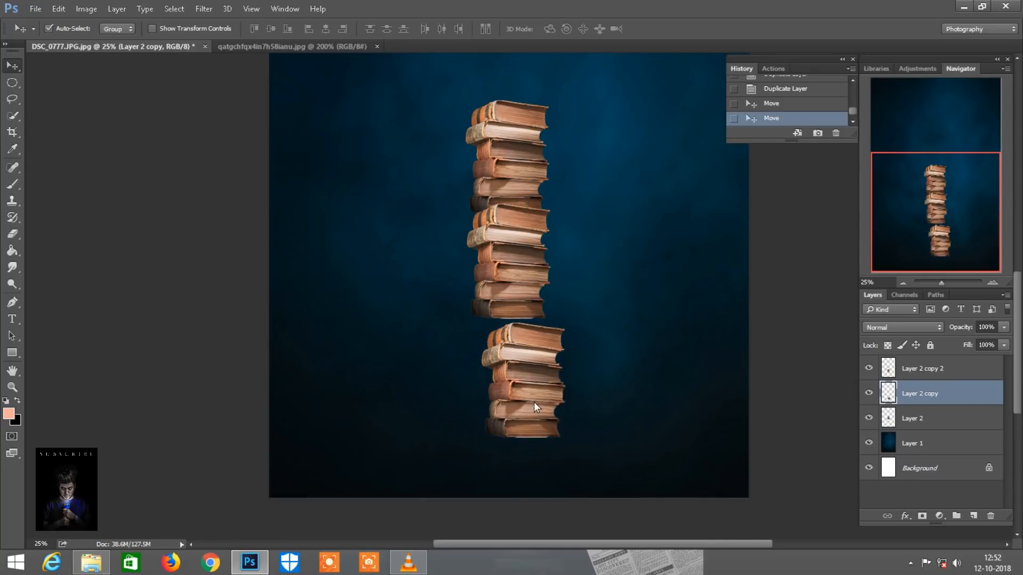
Flip the Layer 2 copy books horizontally with Free Transform and fit them against the underside of the stack above
left_click(61, 9)
left_click(119, 260)
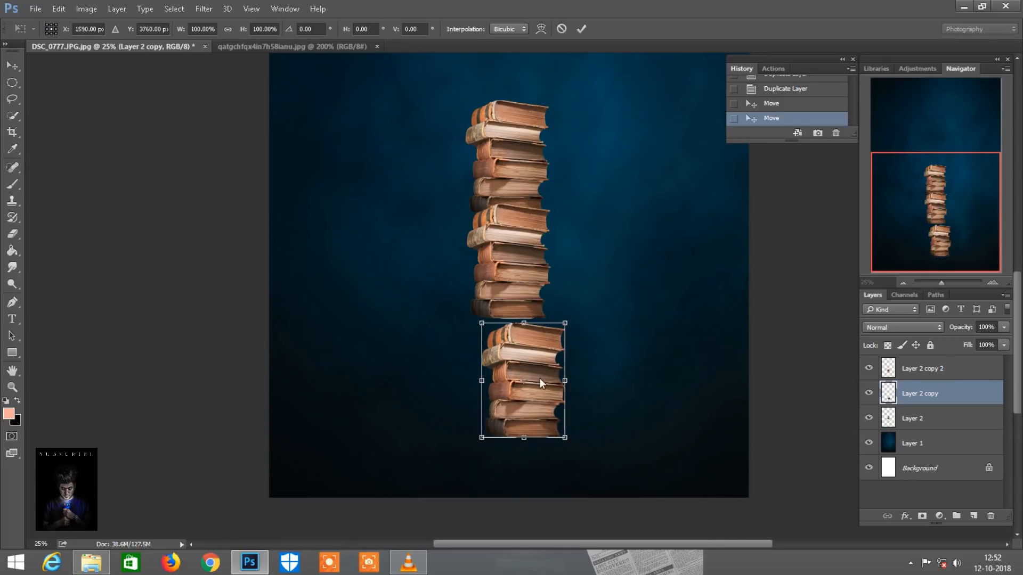
right_click(539, 376)
left_click(577, 353)
left_click_drag(548, 385, 535, 359)
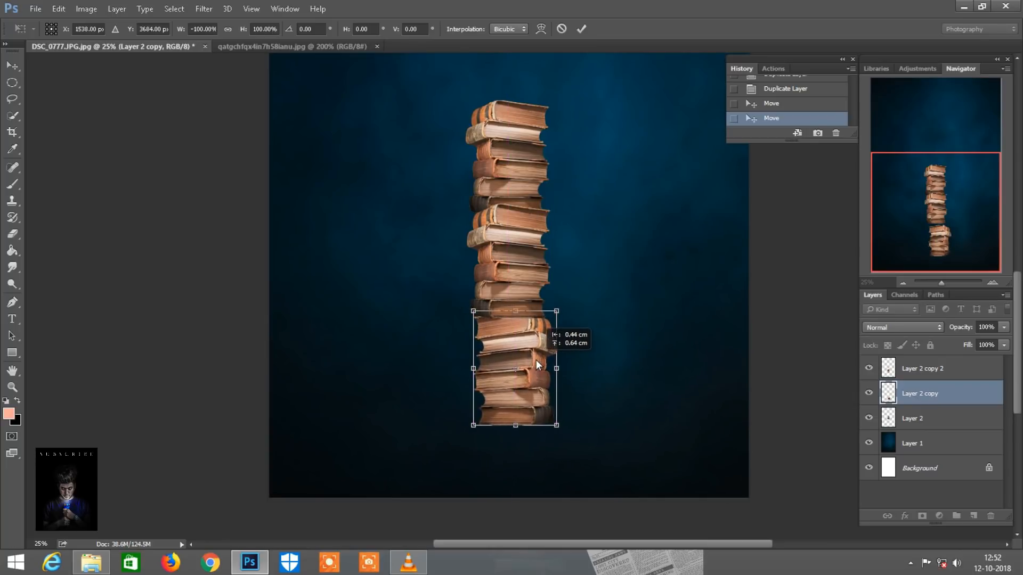
left_click(581, 29)
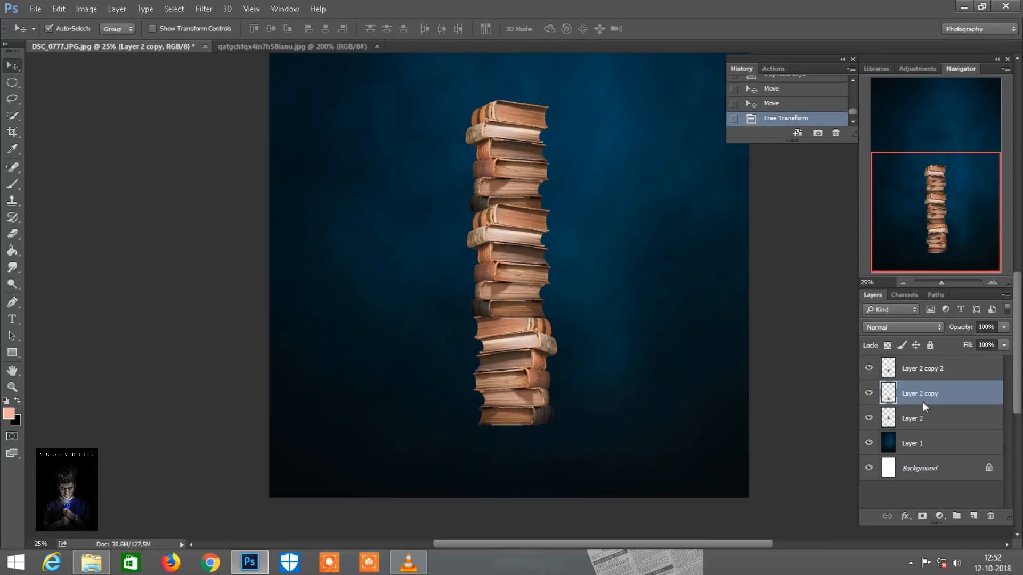
Bring Layer 2 copy above Layer 2 copy 2 in the layer order
left_click(868, 368)
left_click(868, 367)
left_click(917, 375, "ctrl")
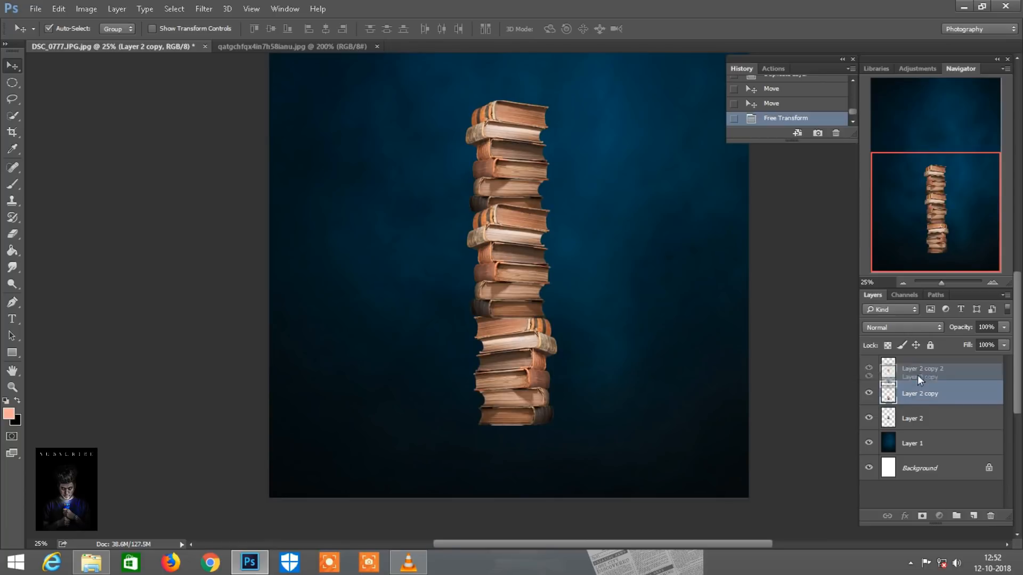
key("ctrl+bracketright")
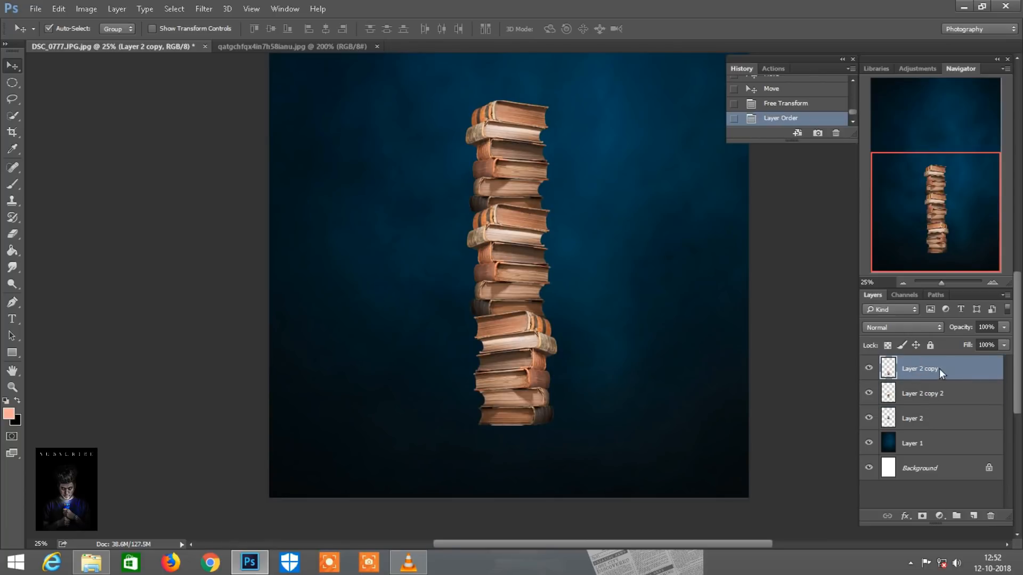
Duplicate the flipped book stack layer and move the copy down so the book tower reaches the canvas's bottom edge
left_click_drag(941, 369, 974, 516)
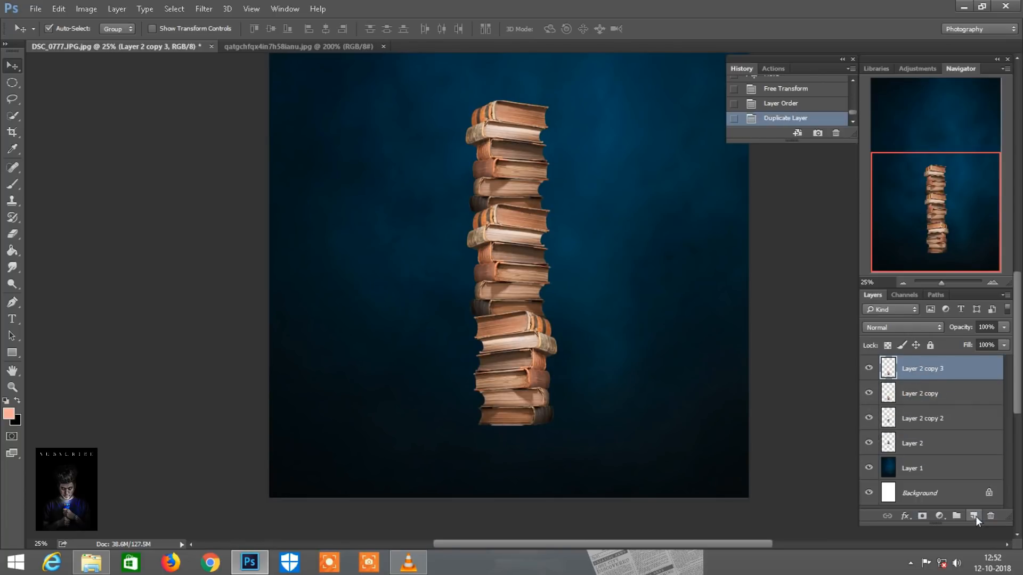
left_click_drag(529, 398, 532, 494)
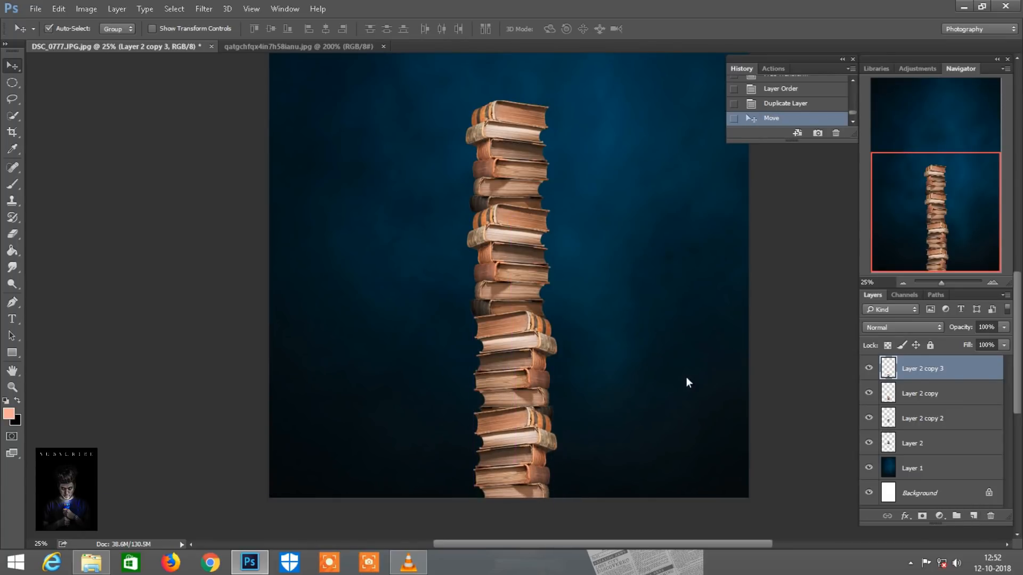
key("ctrl+plus")
left_click_drag(957, 230, 945, 181)
key("ctrl+minus")
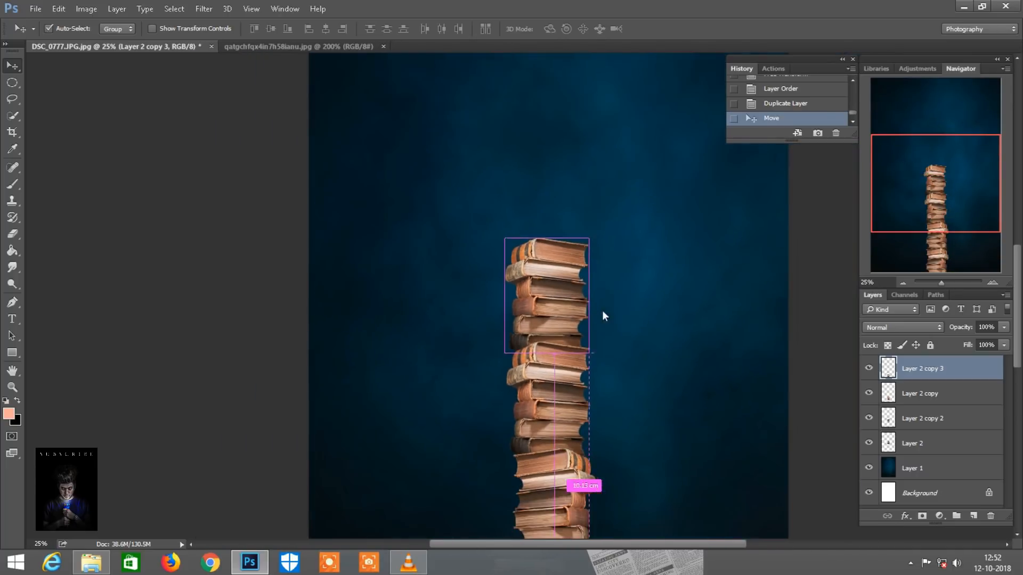
Rotate the topmost book stack about -2.6° with Free Transform and seat it on the stack below
left_click(546, 258)
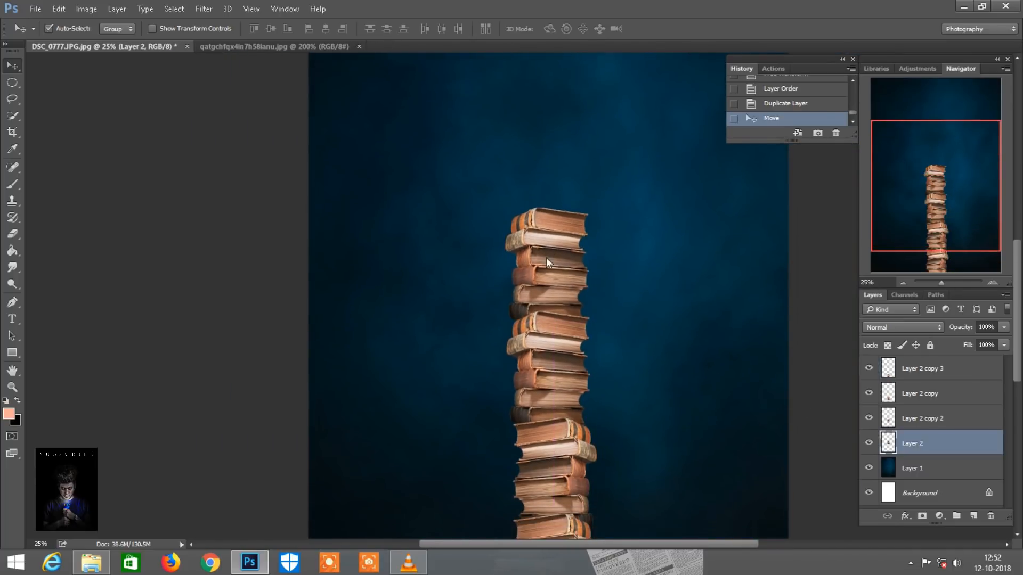
scroll(545, 258, "down", 1)
left_click(59, 9)
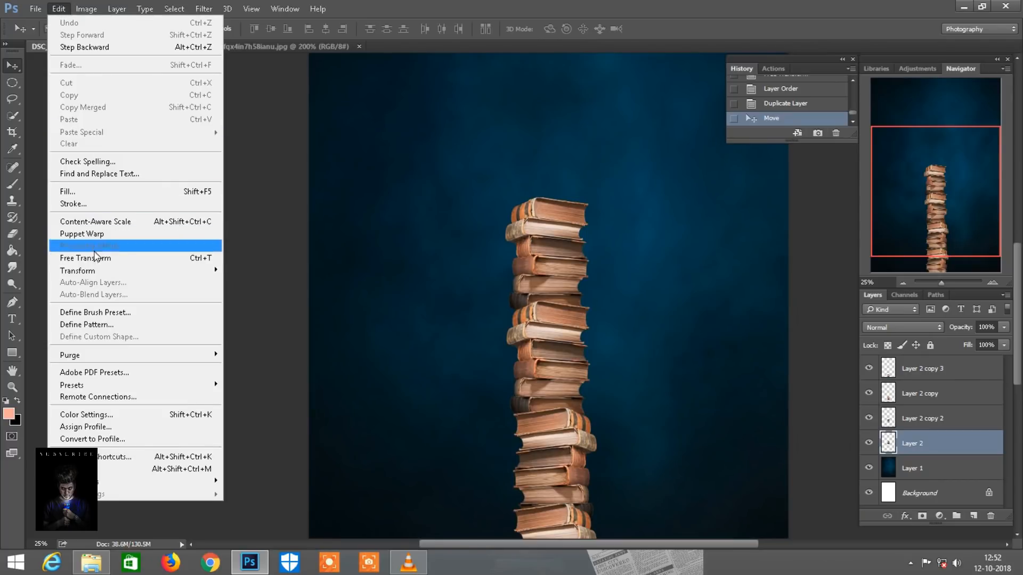
left_click(95, 260)
left_click_drag(611, 318, 610, 315)
left_click_drag(559, 267, 560, 266)
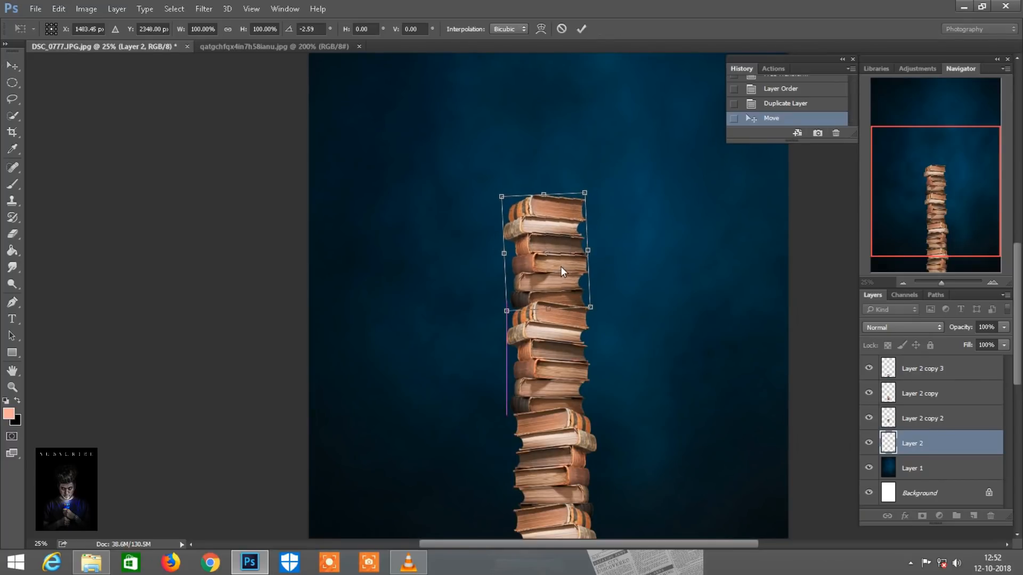
left_click(582, 29)
key("ctrl+minus")
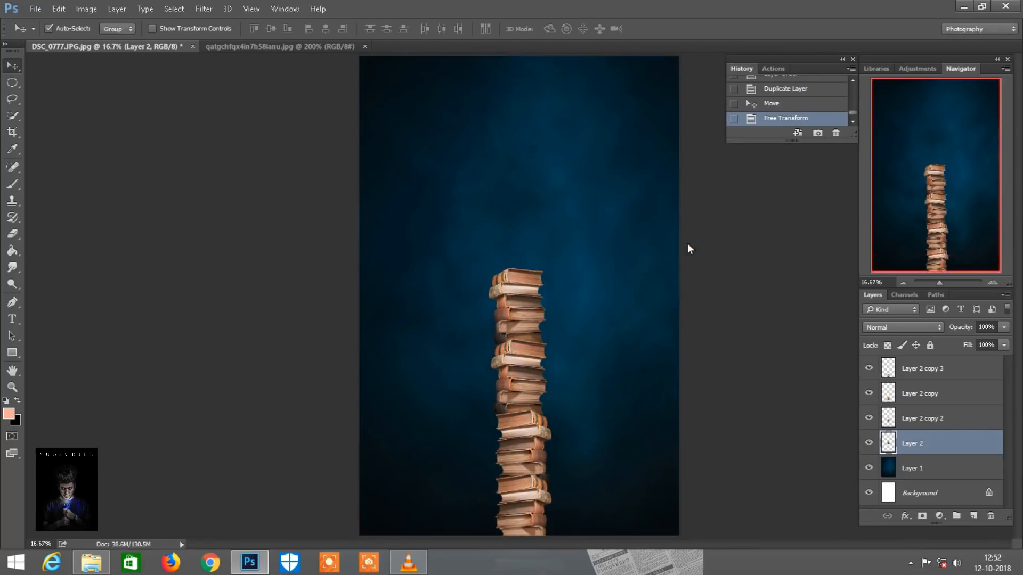
Lower the Layer 2 copy 2 book stack with Free Transform and move the topmost stack down to rest on it
key("ctrl+plus")
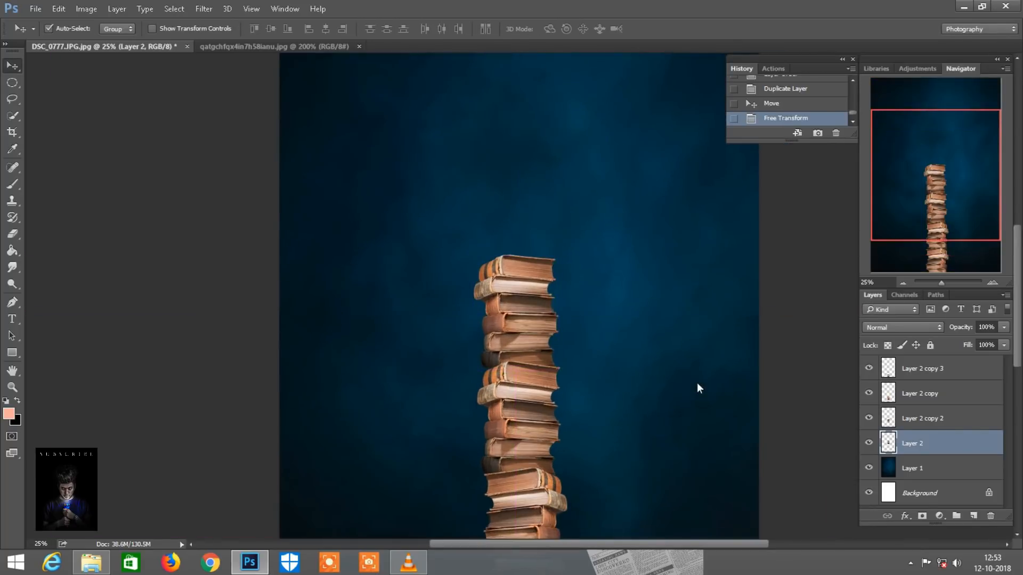
scroll(698, 383, "down", 4)
key("ctrl+plus")
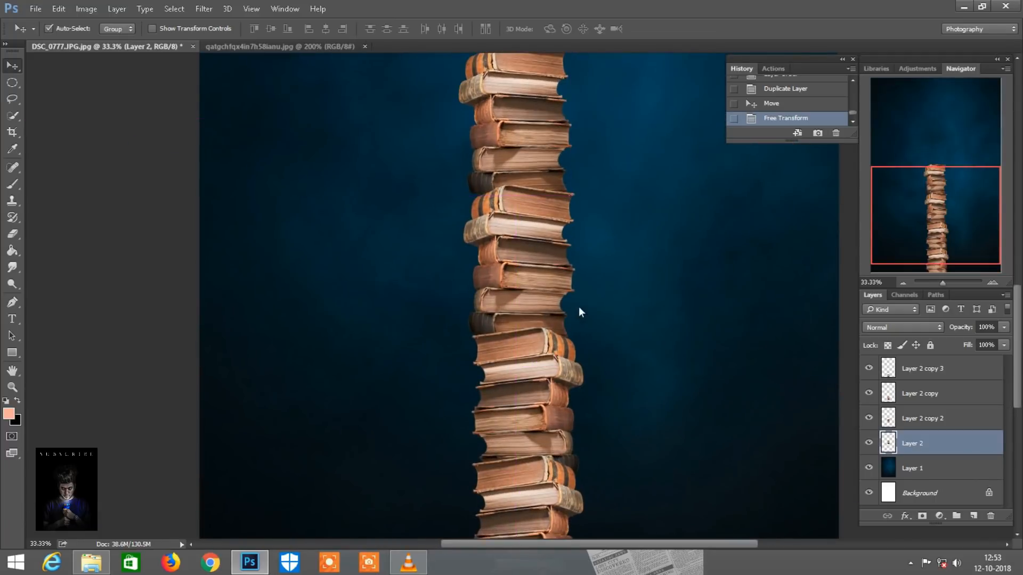
left_click(536, 271)
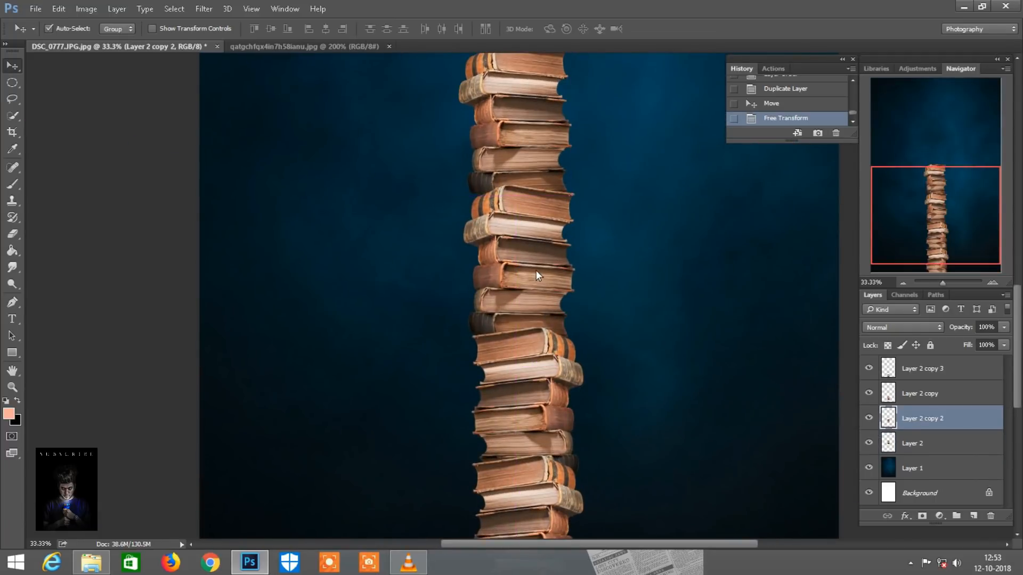
left_click(58, 8)
left_click(93, 259)
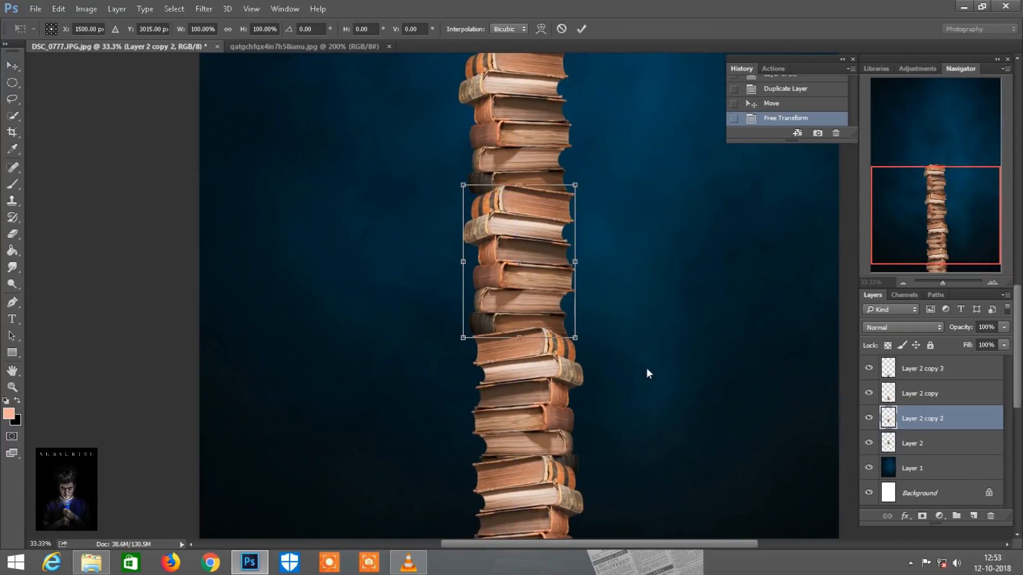
left_click_drag(523, 270, 525, 295)
left_click(580, 29)
left_click_drag(527, 144, 526, 158)
key("ctrl+minus")
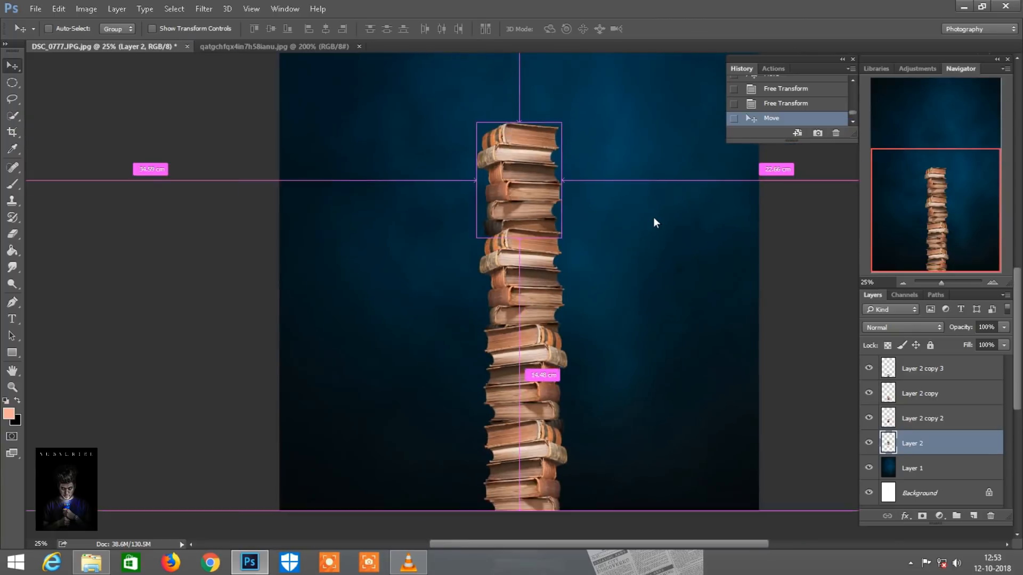
Close the source book image and open the large grey full-moon photo from the image folder
right_click(260, 46)
left_click(283, 67)
left_click(91, 561)
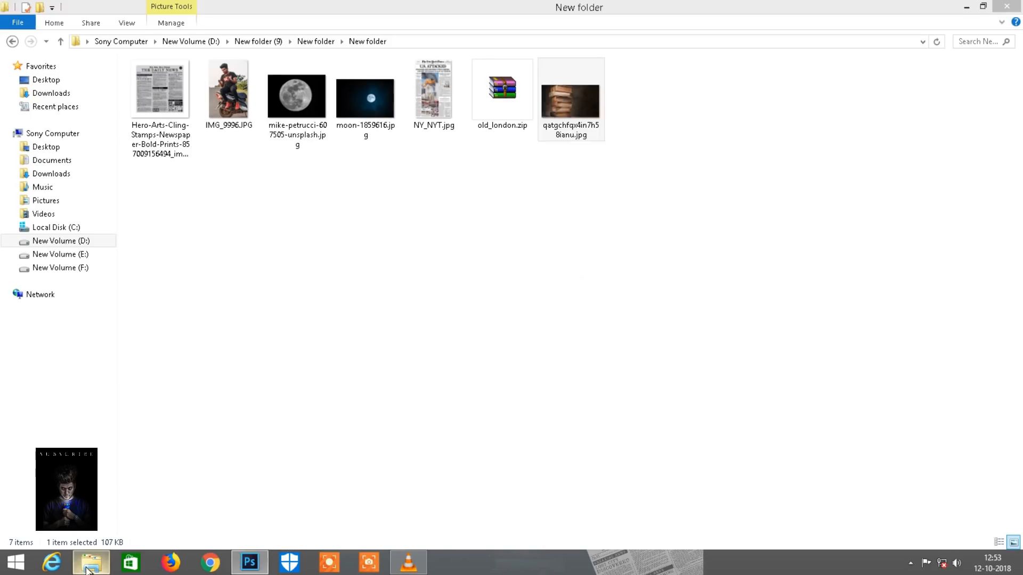
left_click_drag(293, 99, 495, 46)
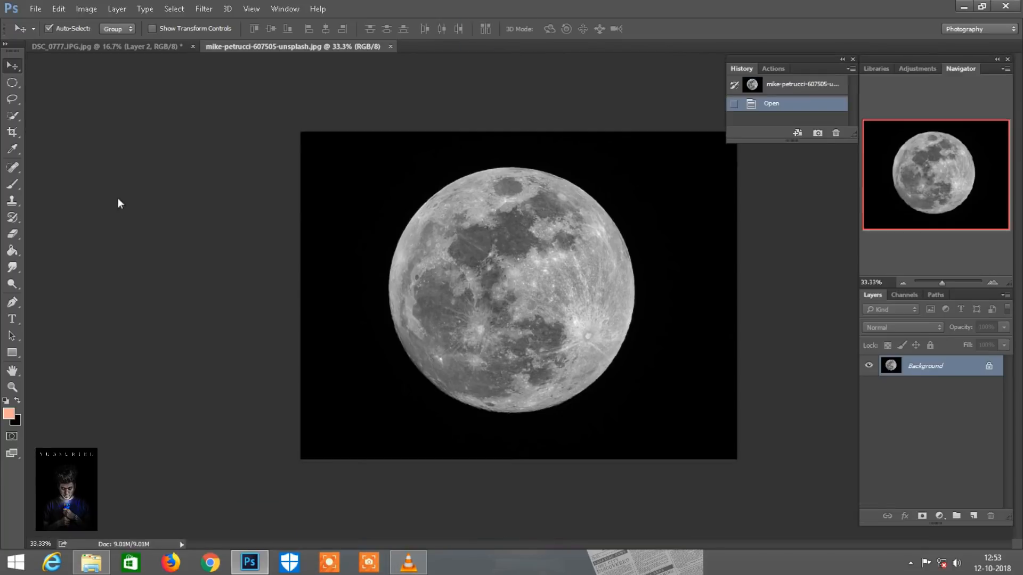
Select the moon's disc with the Quick Selection tool and move it into the DSC_0777.JPG.jpg composite, above the book tower
left_click(13, 115)
key("bracketright")
key("bracketright")
key("bracketright")
key("bracketright")
key("bracketright")
key("bracketright")
key("bracketright")
key("bracketright")
key("bracketright")
key("bracketright")
key("bracketright")
mouse_move(456, 224)
left_mouse_down()
mouse_move(445, 312)
mouse_move(469, 368)
mouse_move(514, 378)
mouse_move(565, 359)
mouse_move(596, 277)
left_mouse_up()
left_click(11, 64)
left_click_drag(491, 254, 459, 186)
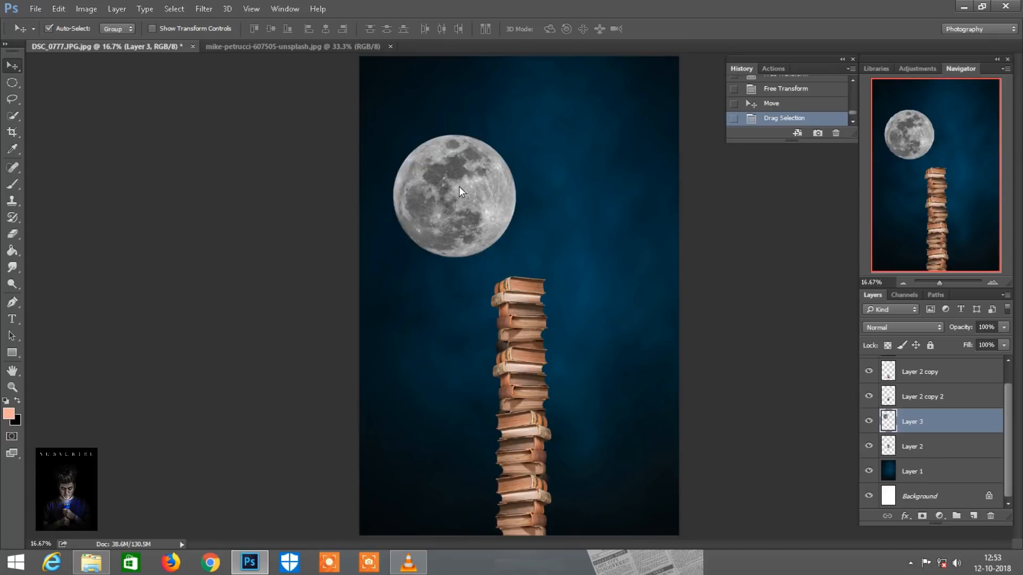
Scale the moon proportionally to 137% with Free Transform and place it just above and left of the book tower
left_click(58, 11)
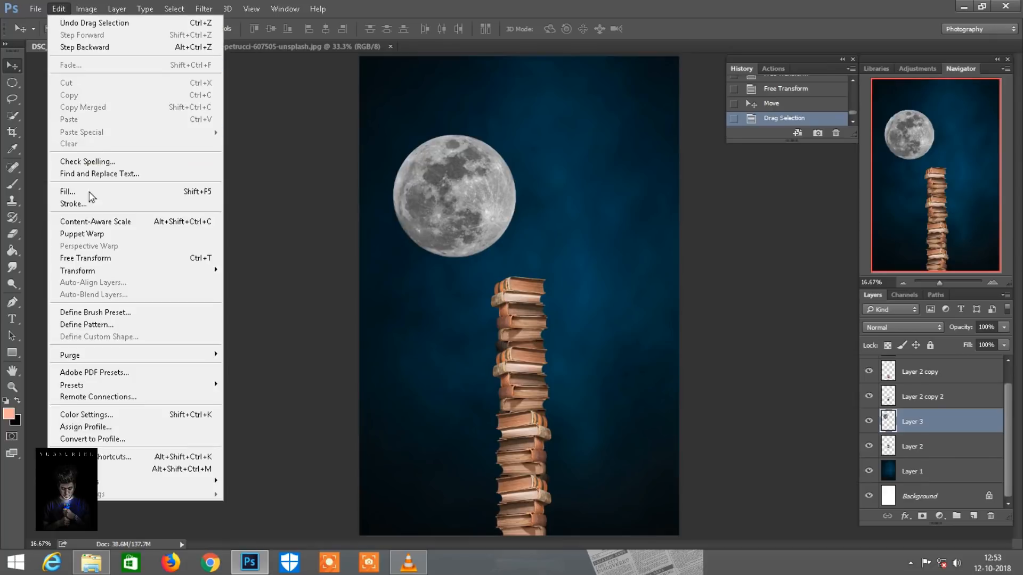
left_click(91, 258)
left_click(231, 30)
left_click_drag(245, 29, 269, 24)
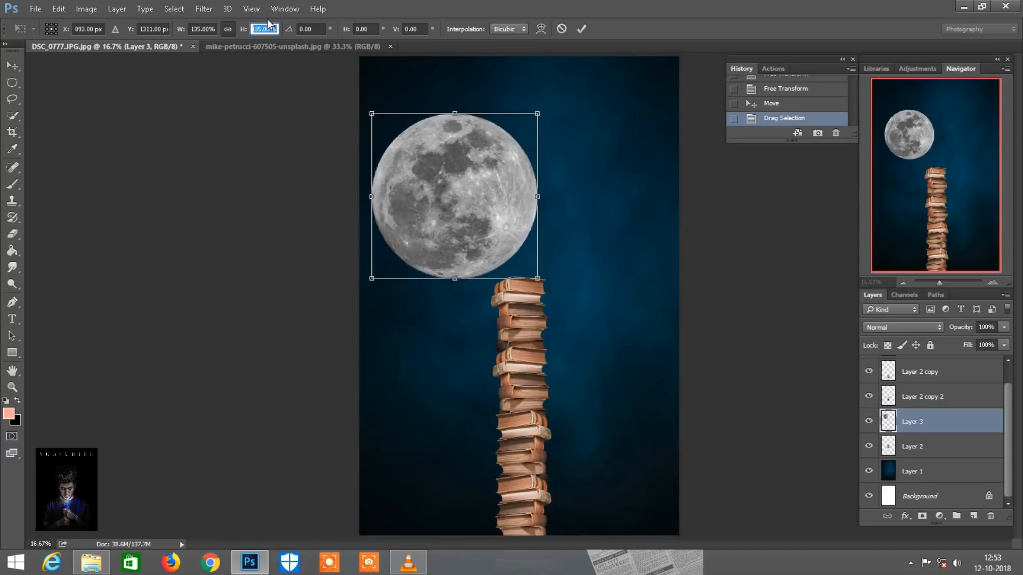
left_click_drag(475, 222, 474, 213)
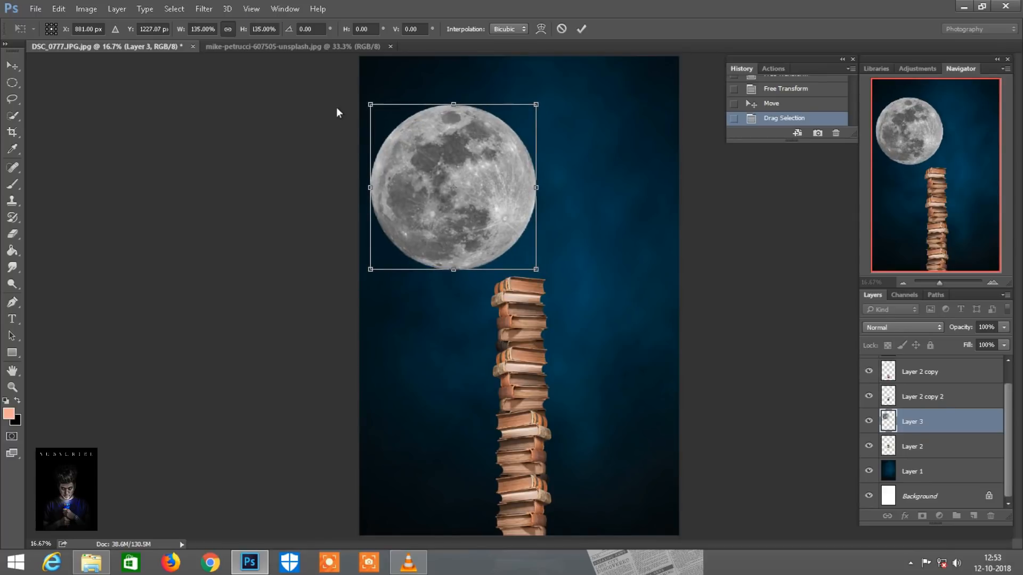
left_click_drag(241, 28, 242, 29)
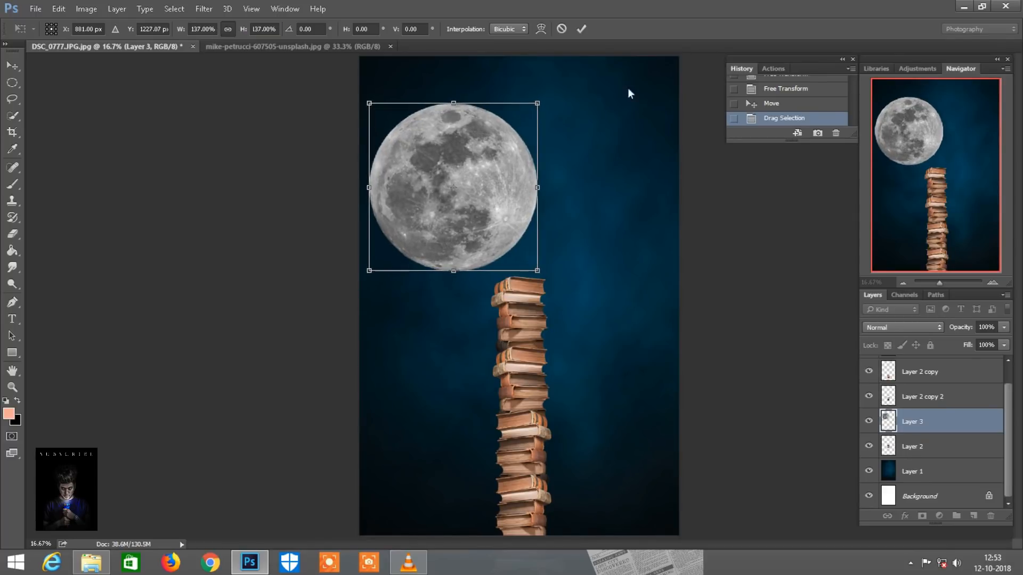
left_click(580, 30)
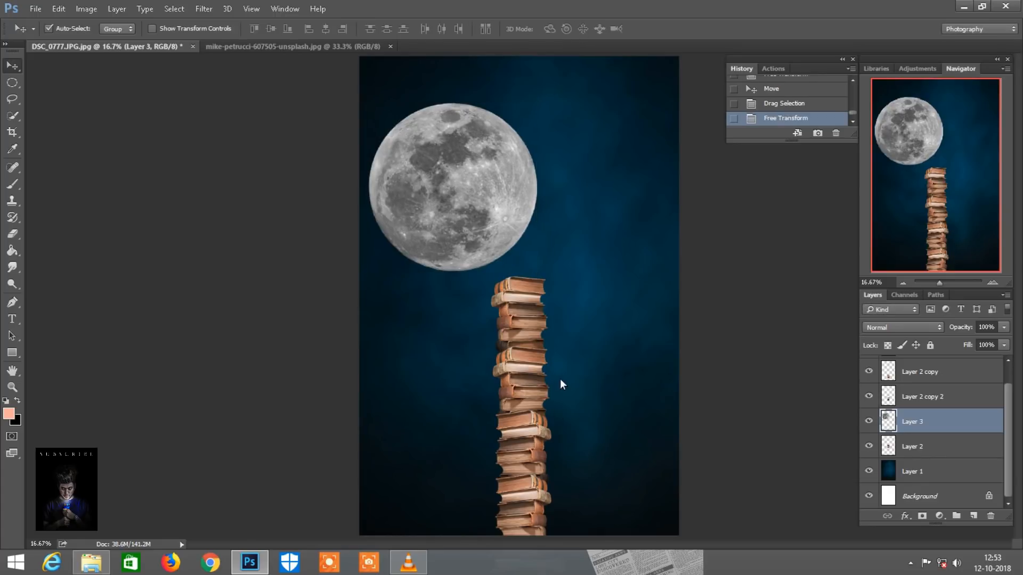
Set the moon layer's blending mode to Screen and duplicate the layer to brighten the moon
left_click(992, 282)
left_click_drag(960, 206, 954, 173)
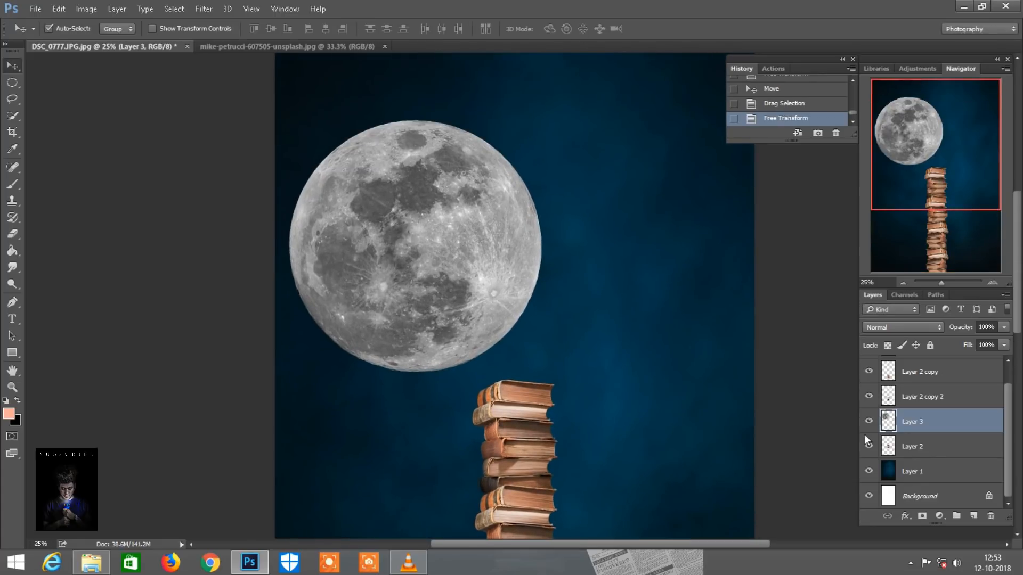
left_click(895, 329)
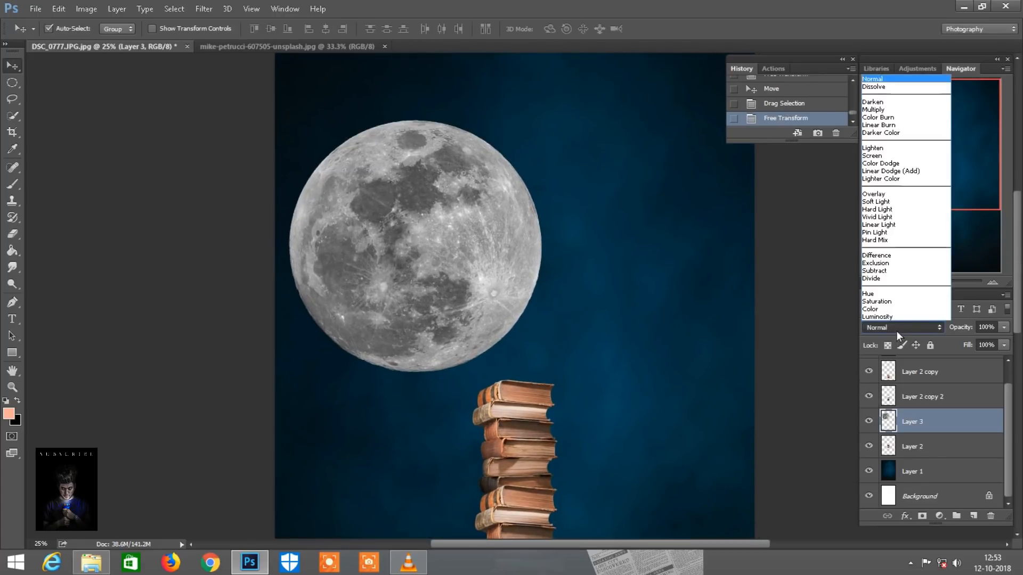
left_click(873, 156)
left_click_drag(953, 417, 974, 519)
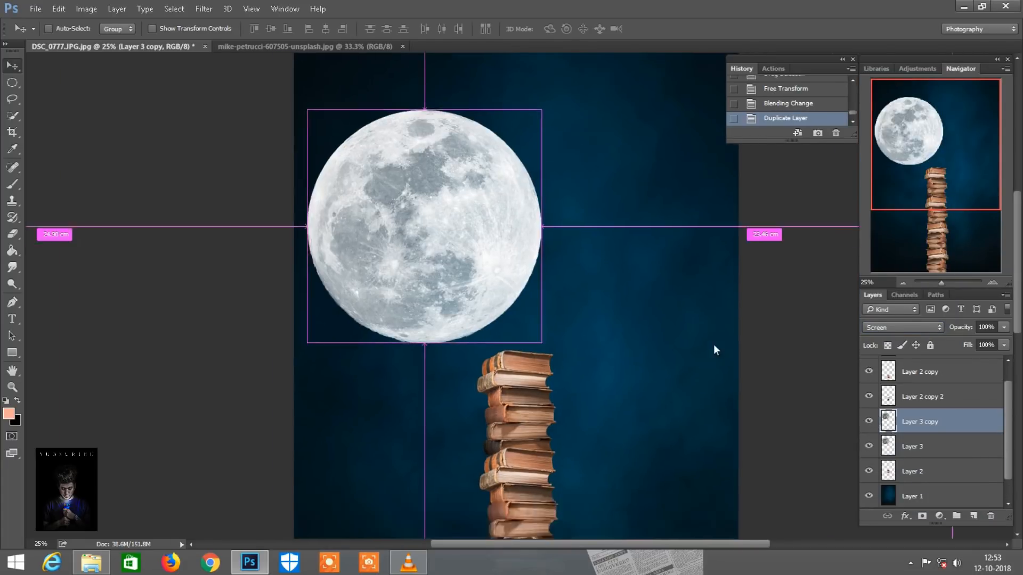
Close the moon photo and open IMG_9996.JPG from the image folder
key("ctrl+minus")
right_click(305, 44)
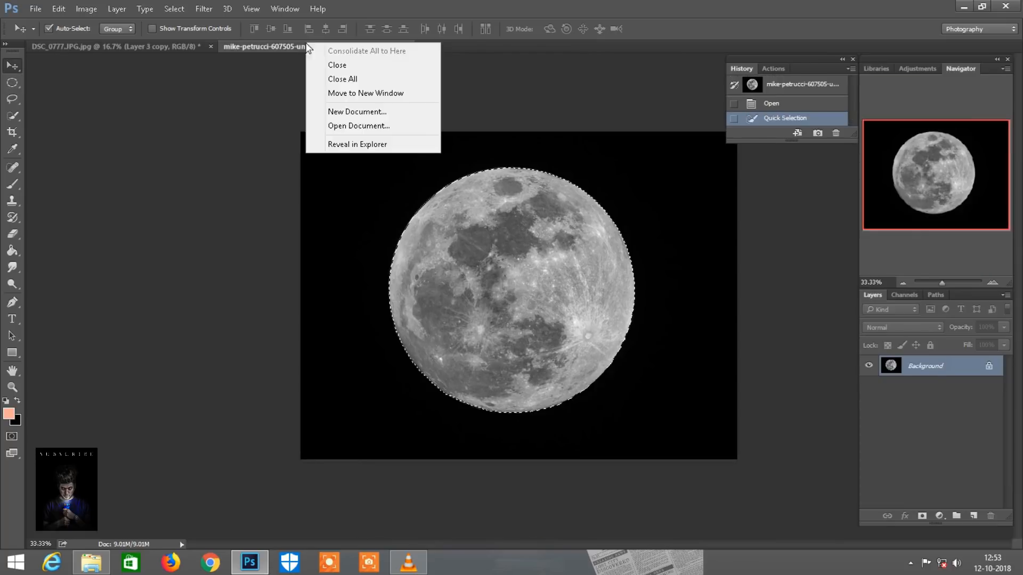
left_click(338, 66)
left_click(91, 562)
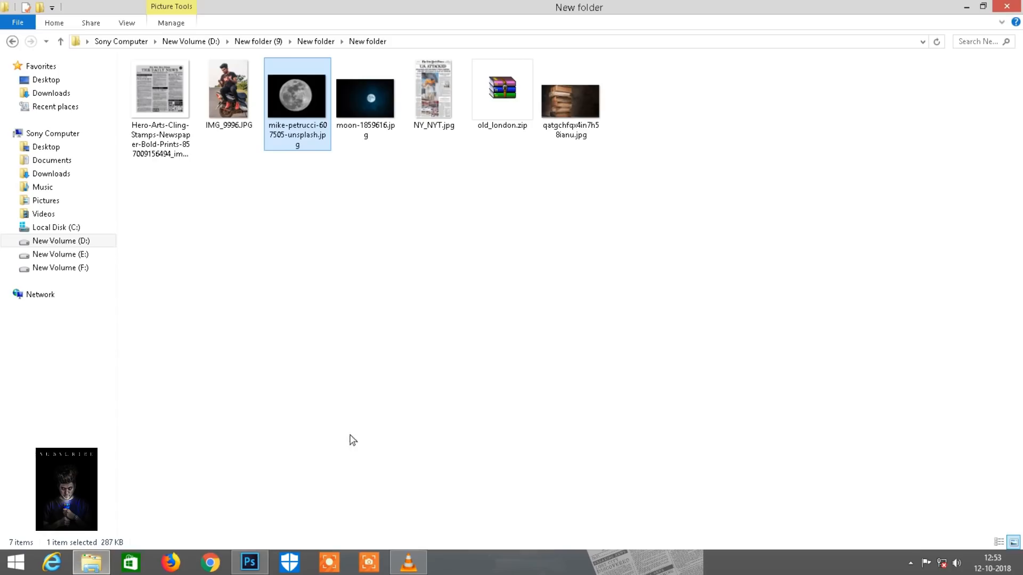
left_click_drag(270, 274, 507, 42)
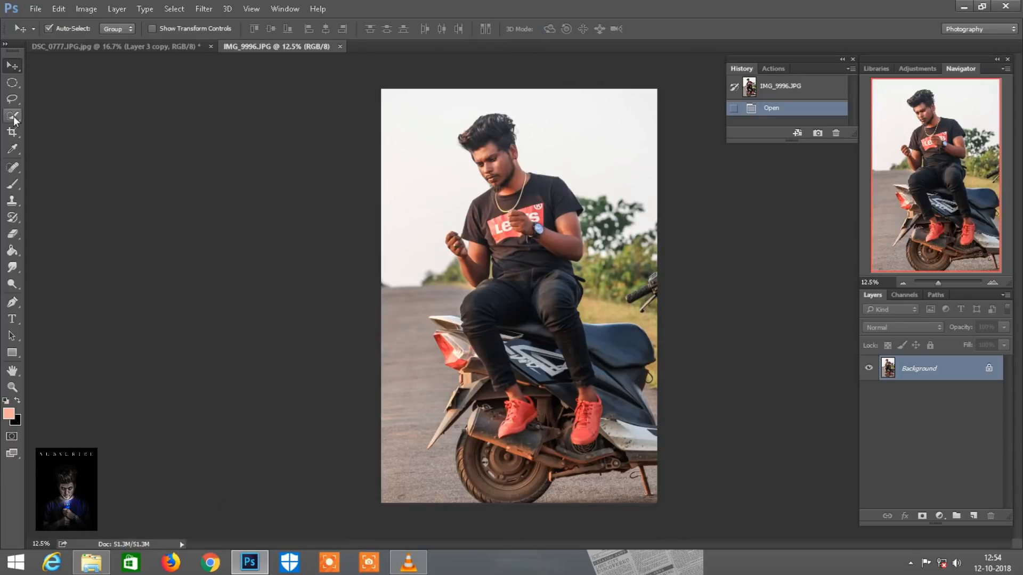
Select the seated man's hair, face and upper body with the Quick Selection tool
left_click(14, 120)
key("ctrl+plus")
key("ctrl+plus")
left_click_drag(936, 179, 932, 138)
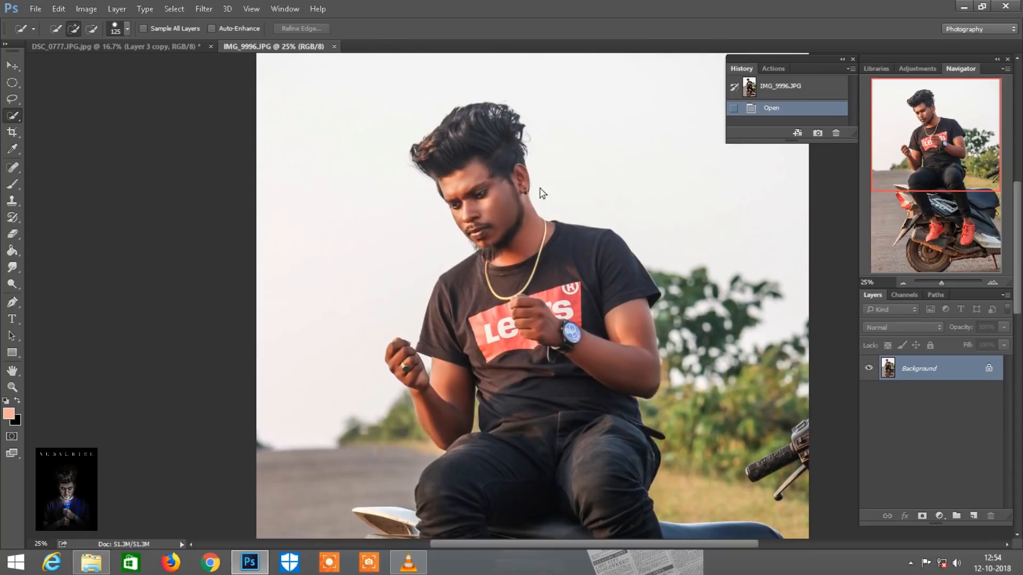
key("bracketleft")
mouse_move(464, 123)
left_mouse_down()
mouse_move(493, 294)
mouse_move(464, 327)
mouse_move(461, 370)
mouse_move(517, 372)
mouse_move(576, 439)
mouse_move(614, 393)
mouse_move(624, 281)
mouse_move(561, 270)
left_mouse_up()
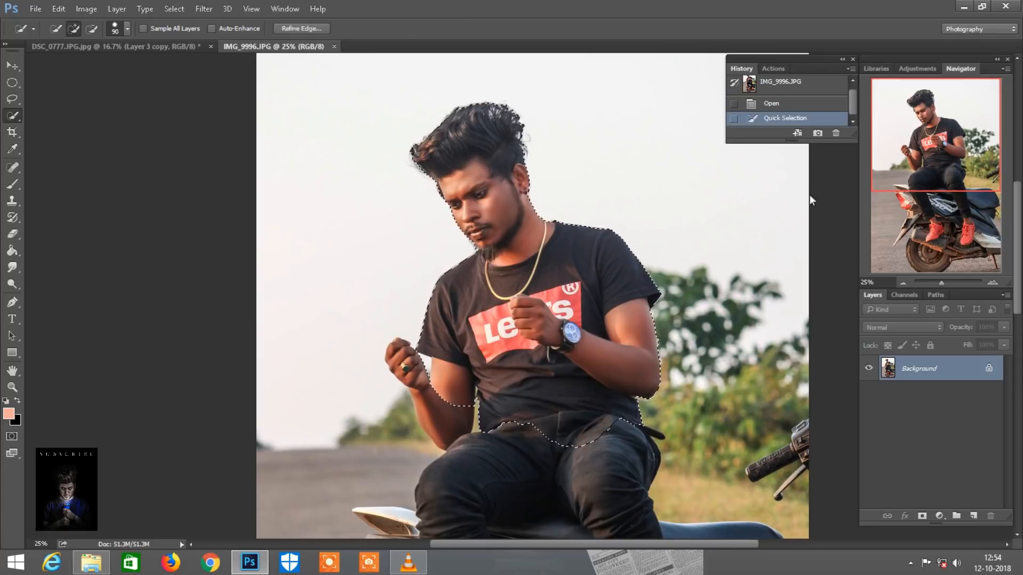
Extend the quick selection over the man's raised arm, thighs, lower legs and red shoes using smaller brush sizes
scroll(554, 218, "down", 5)
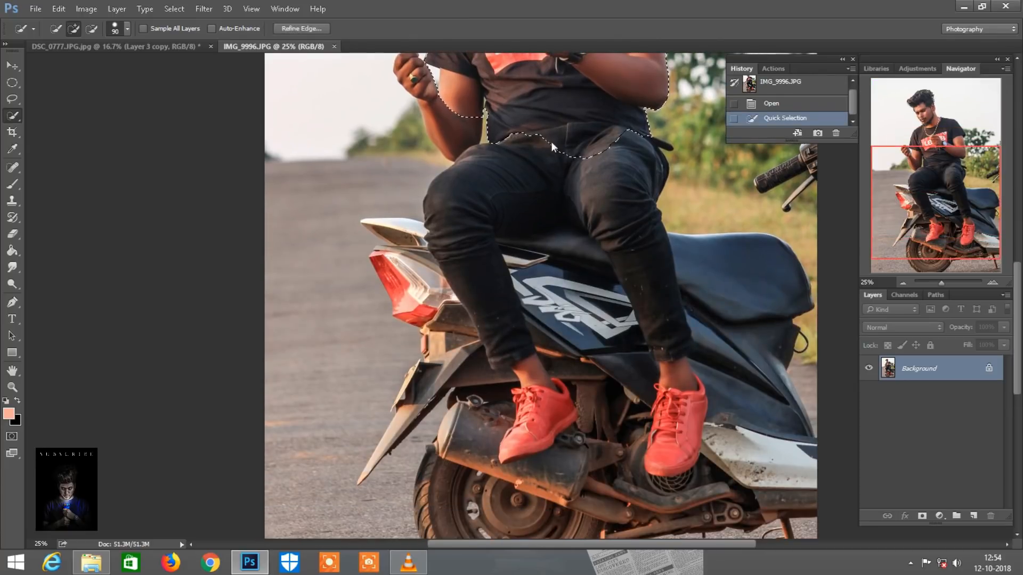
key("bracketleft")
mouse_move(540, 136)
left_mouse_down()
mouse_move(518, 177)
mouse_move(478, 225)
left_mouse_up()
scroll(586, 279, "right", 2)
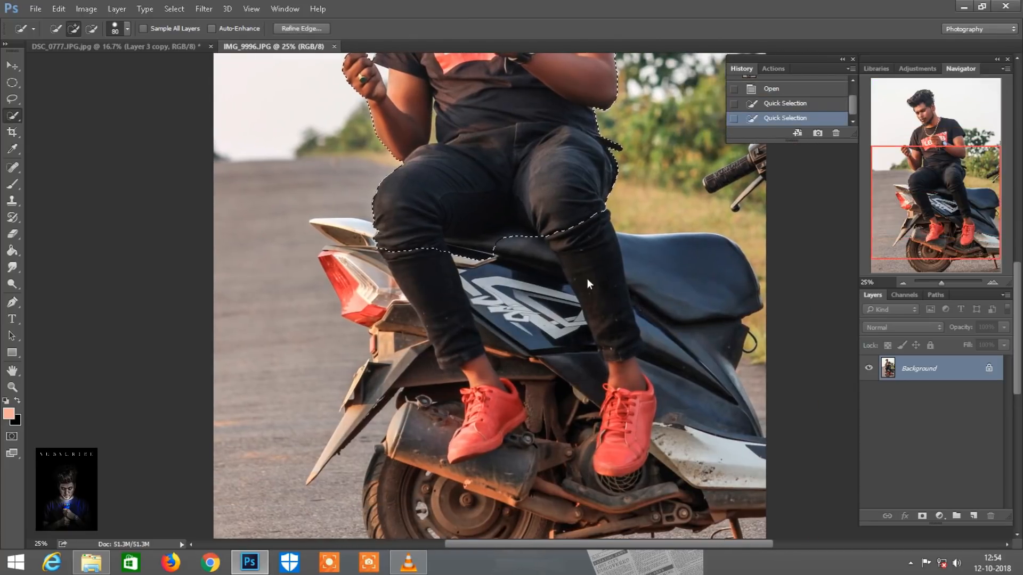
scroll(589, 276, "down", 2)
key("bracketleft")
mouse_move(564, 176)
left_mouse_down()
mouse_move(619, 369)
mouse_move(607, 417)
mouse_move(598, 389)
left_mouse_up()
key("bracketleft")
mouse_move(404, 203)
left_mouse_down()
mouse_move(462, 342)
mouse_move(471, 382)
mouse_move(455, 411)
left_mouse_up()
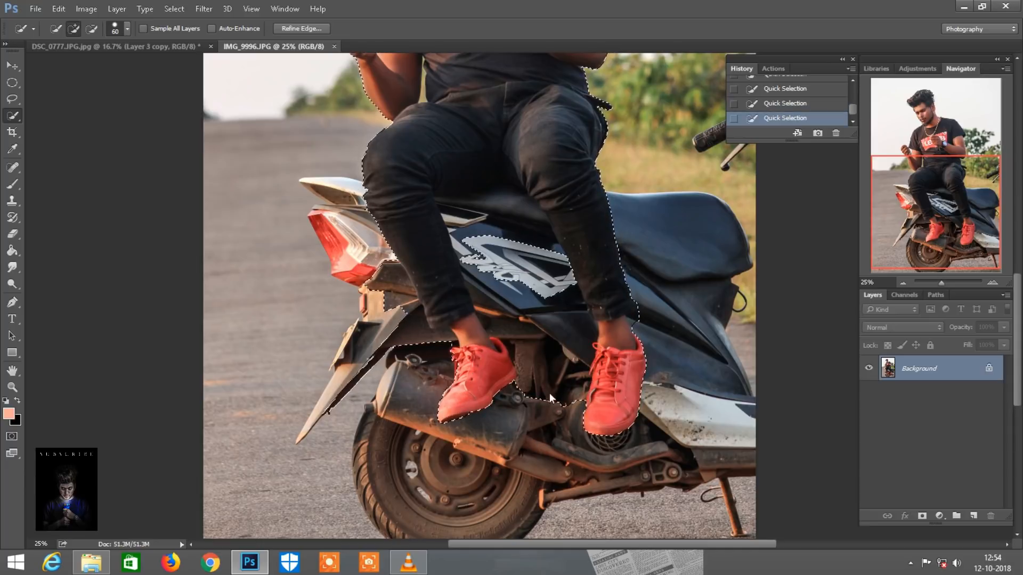
Subtract the scooter areas between and beside the man's legs from the selection and clean up the ankle edge
left_click_drag(556, 417, 549, 369, "alt")
mouse_move(532, 309)
left_mouse_down()
mouse_move(517, 286)
mouse_move(510, 335)
mouse_move(477, 285)
mouse_move(470, 211)
left_mouse_up()
left_click_drag(420, 335, 379, 277)
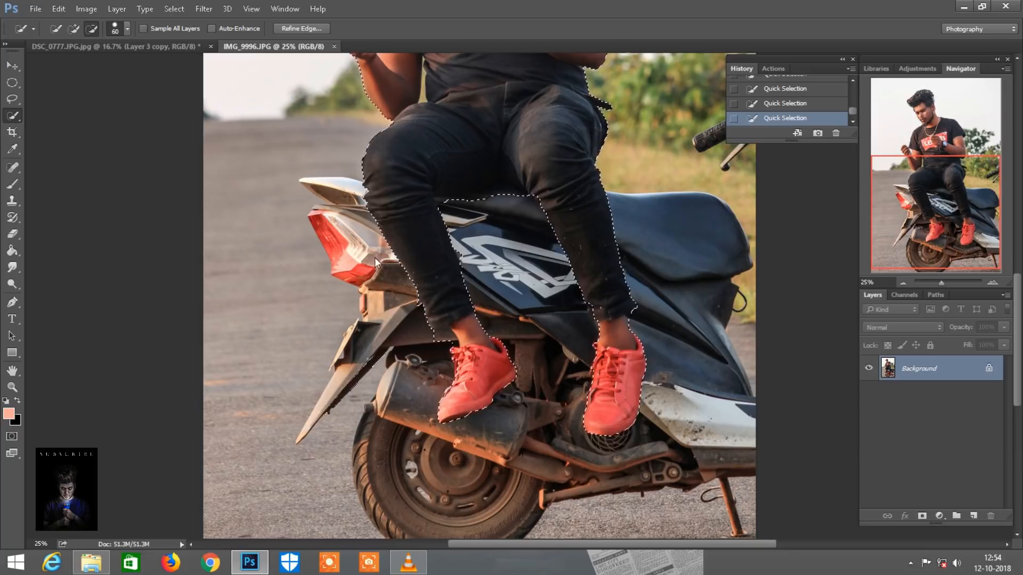
left_click_drag(436, 343, 447, 337)
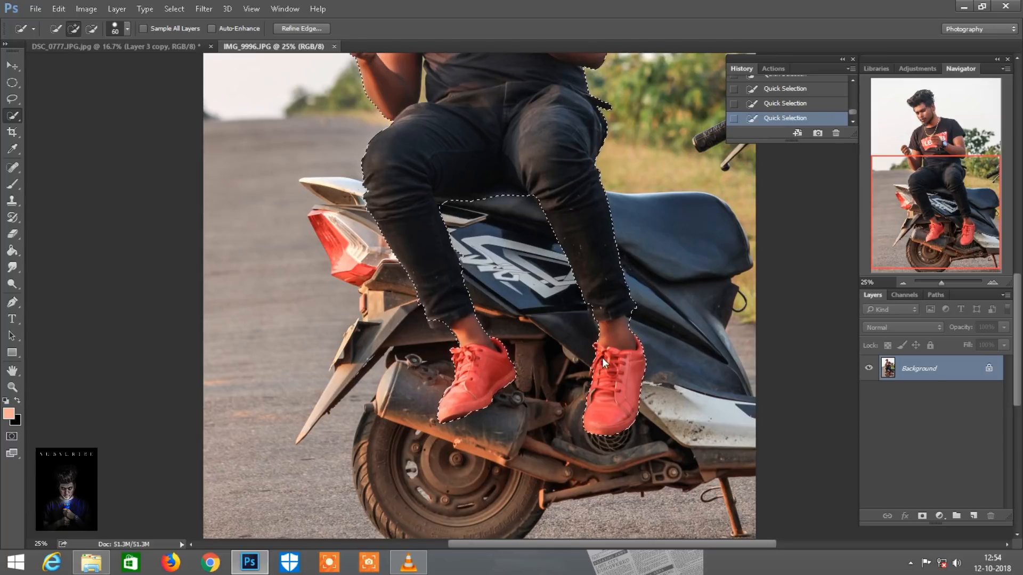
Refine the selection edge around the man's hair with Smart Radius on, brushing along the hair outline
scroll(643, 360, "up", 2)
left_click_drag(885, 238, 907, 129)
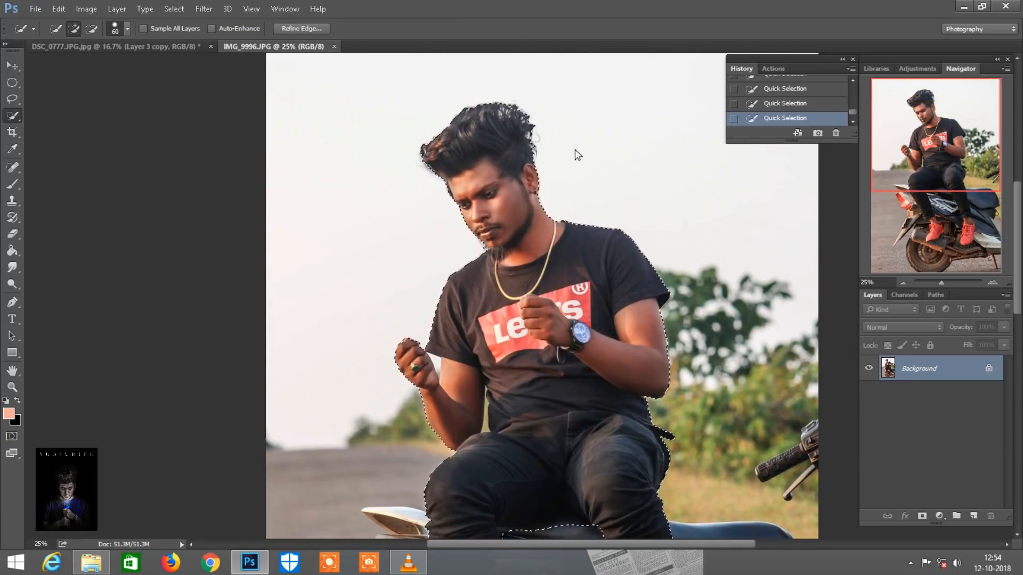
key("ctrl+plus")
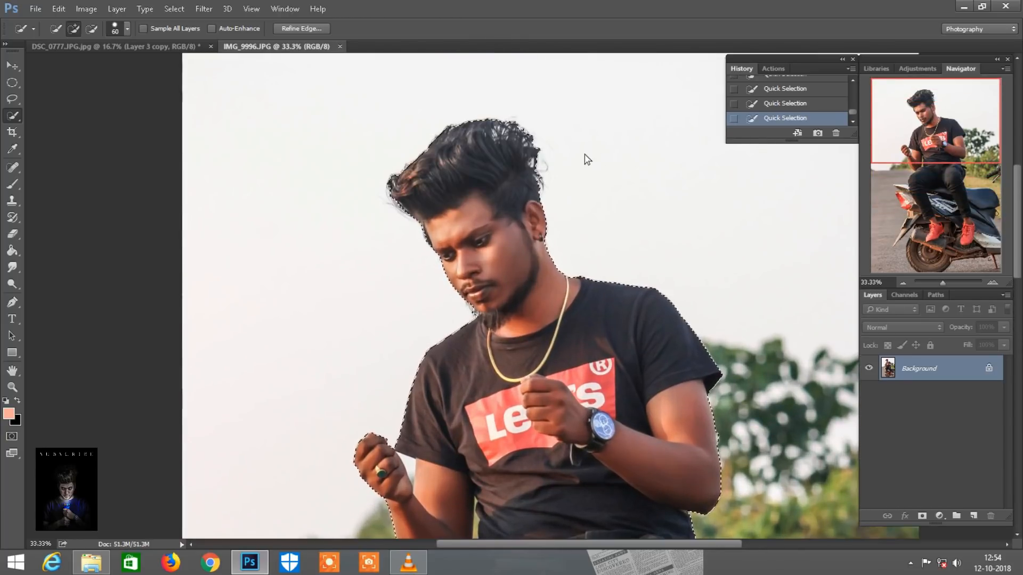
left_click(301, 28)
left_click(889, 225)
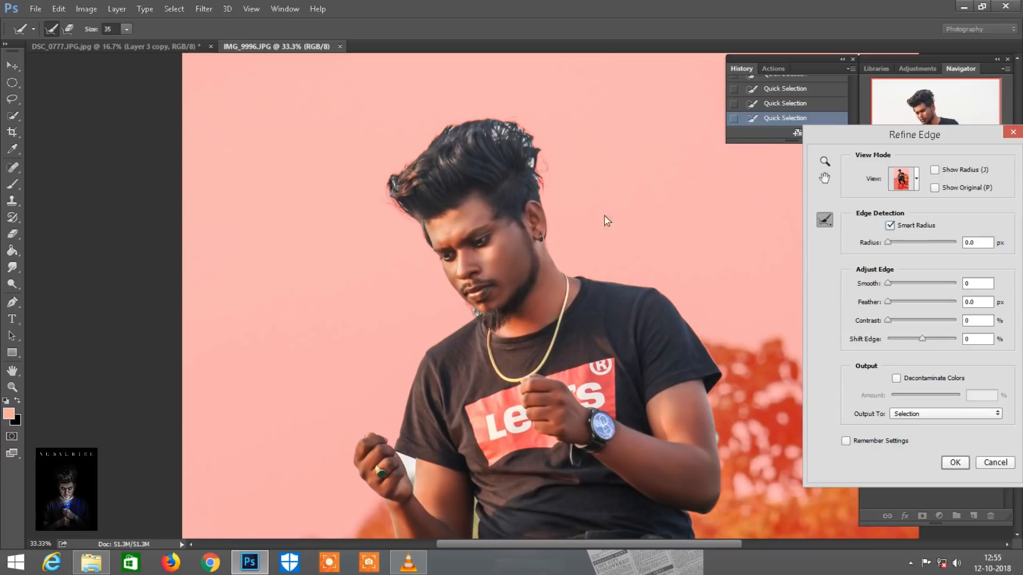
key("bracketright")
key("bracketright")
mouse_move(543, 200)
left_mouse_down()
mouse_move(531, 134)
mouse_move(473, 121)
mouse_move(447, 135)
left_mouse_up()
left_click(955, 462)
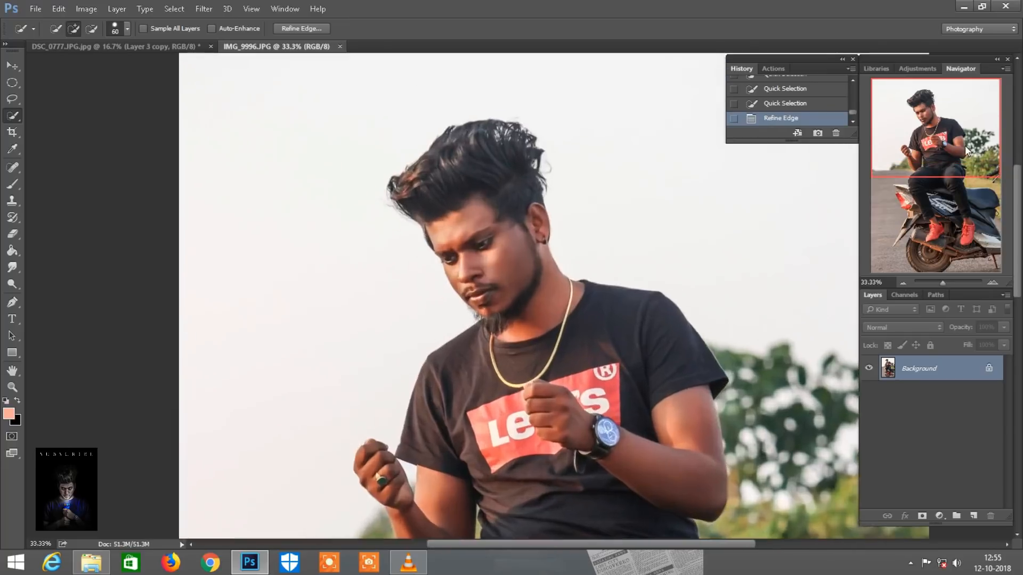
Subtract the background gaps around the man's bent arm from the selection, using a brush size of 20
key("ctrl+plus")
key("ctrl+plus")
left_click_drag(964, 145, 921, 152)
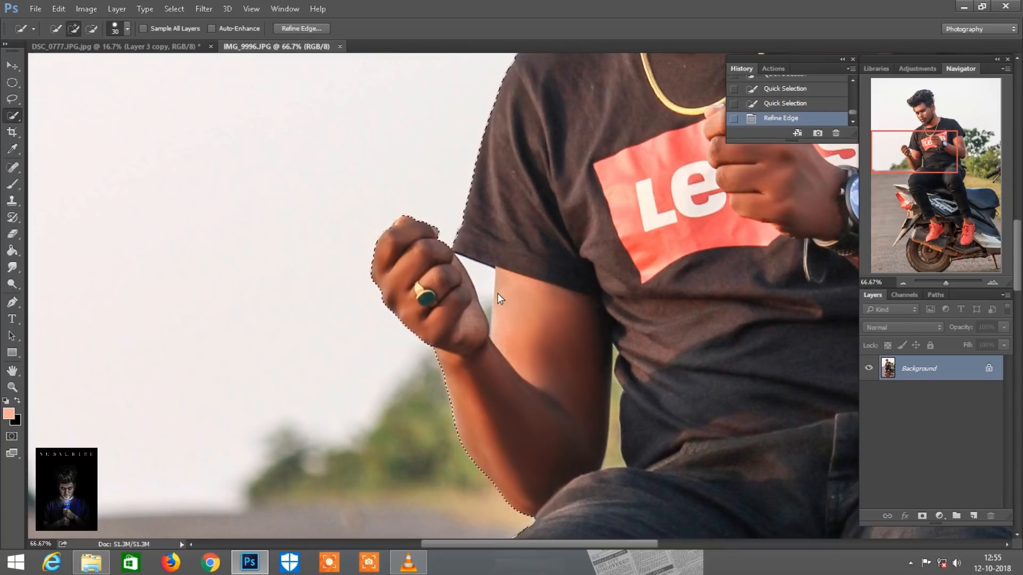
key("bracketleft")
left_click(480, 282, "alt")
key("bracketleft")
key("bracketleft")
left_click(489, 308, "alt")
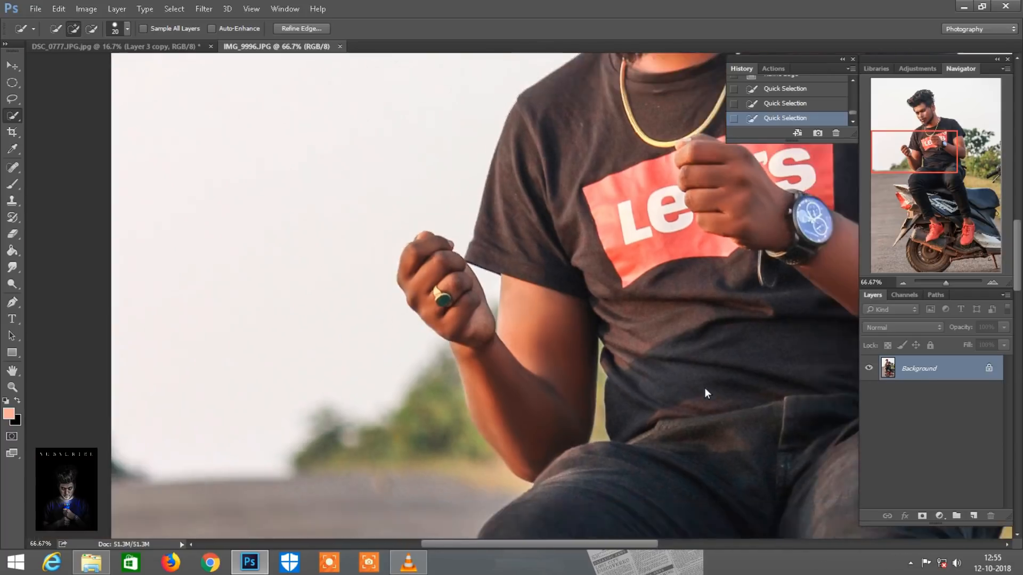
Move the selected man into the DSC_0777 composite and position him beside the moon and book tower
key("ctrl+minus")
key("ctrl+minus")
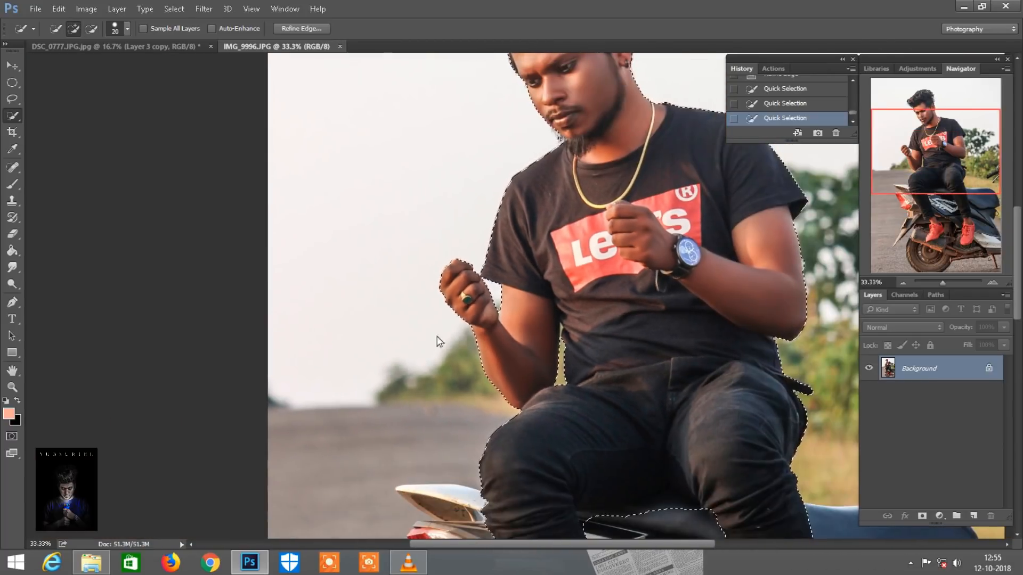
left_click(9, 66)
left_click_drag(545, 268, 542, 245)
left_click_drag(582, 273, 623, 271)
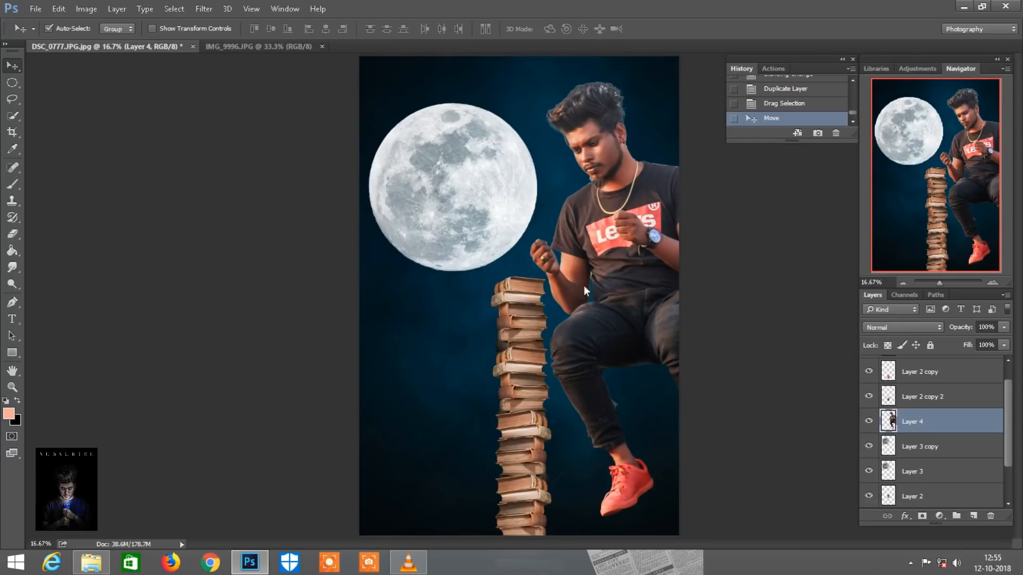
Scale the man proportionally to 36% and place him seated on top of the book tower
left_click(59, 9)
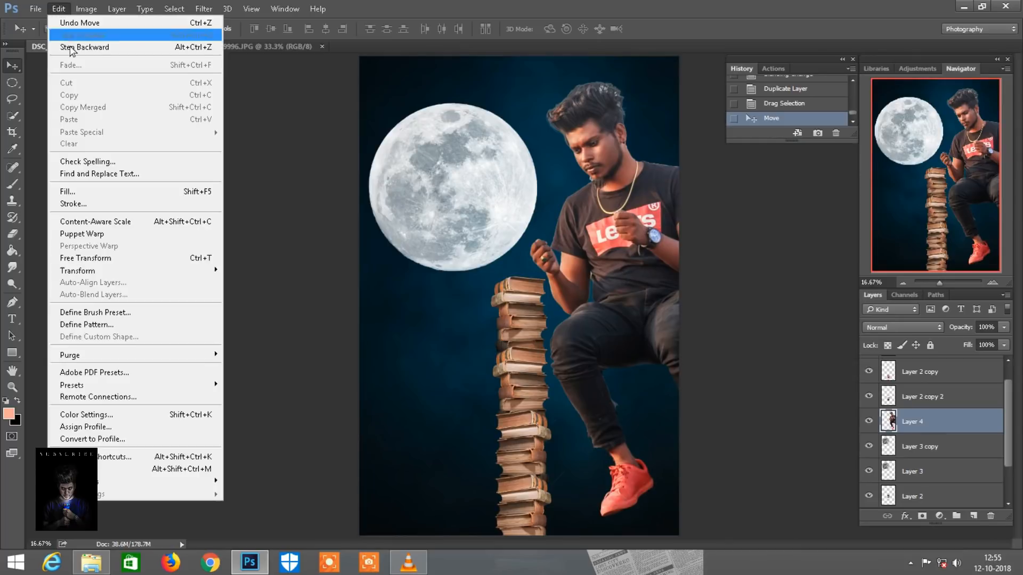
left_click(100, 258)
left_click(227, 28)
left_click_drag(243, 29, 202, 14)
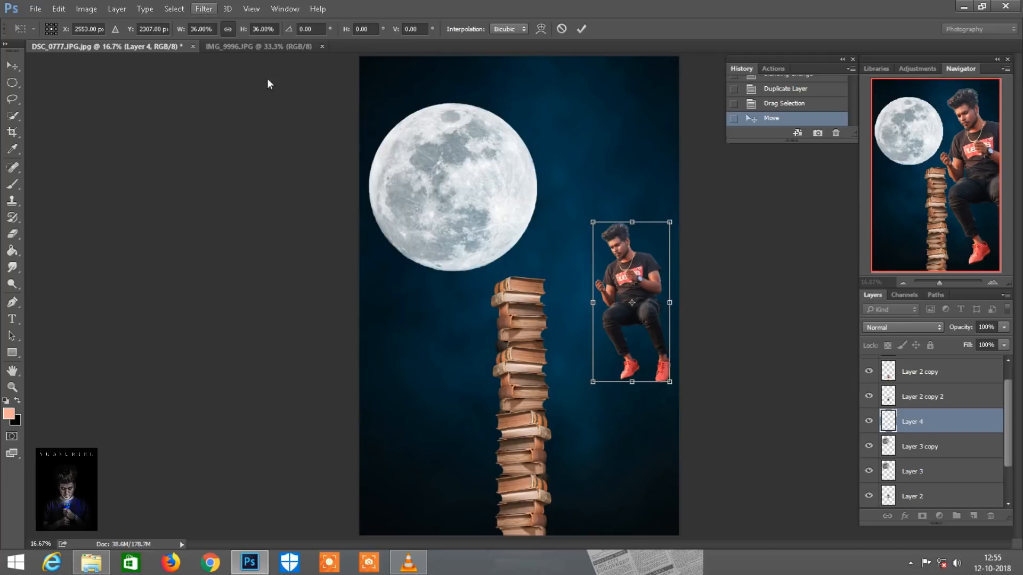
key("ctrl+plus")
left_click_drag(657, 330, 521, 253)
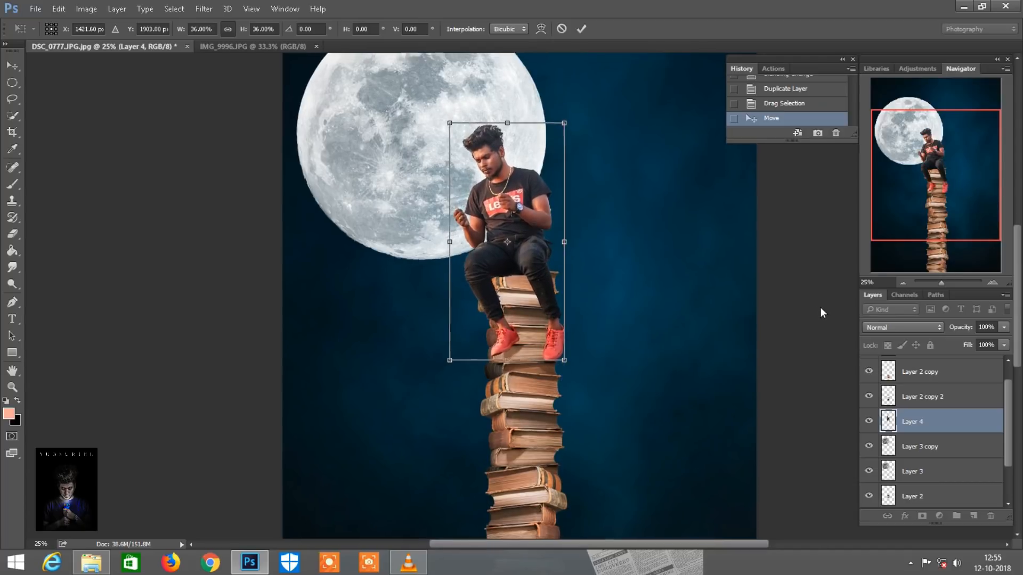
Nudge the man slightly left so he sits properly on the top book, and apply the transform
key("ctrl+minus")
key("ctrl+plus")
key("ctrl+plus")
key("ctrl+plus")
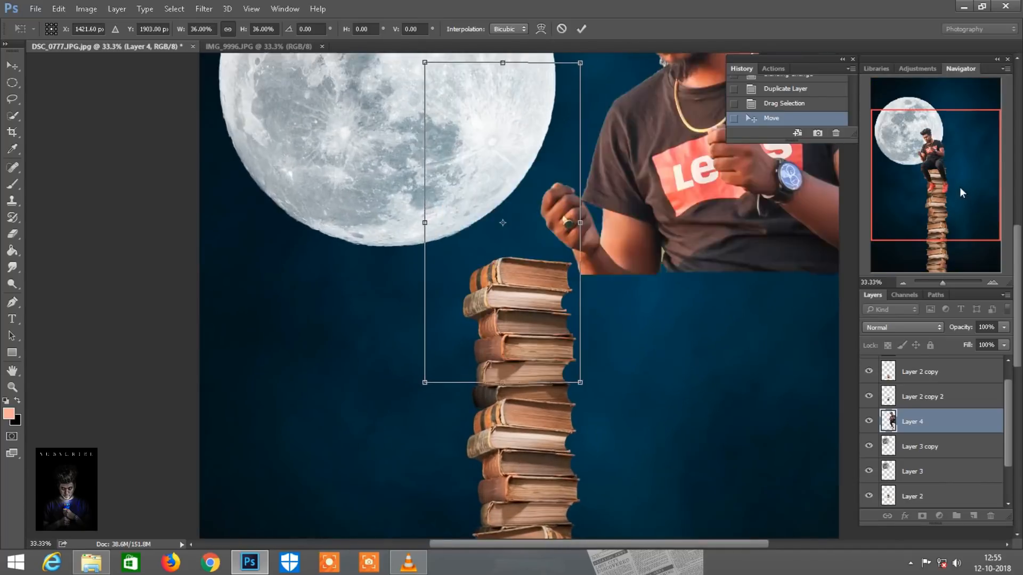
left_click_drag(960, 187, 936, 176)
scroll(620, 298, "down", 2)
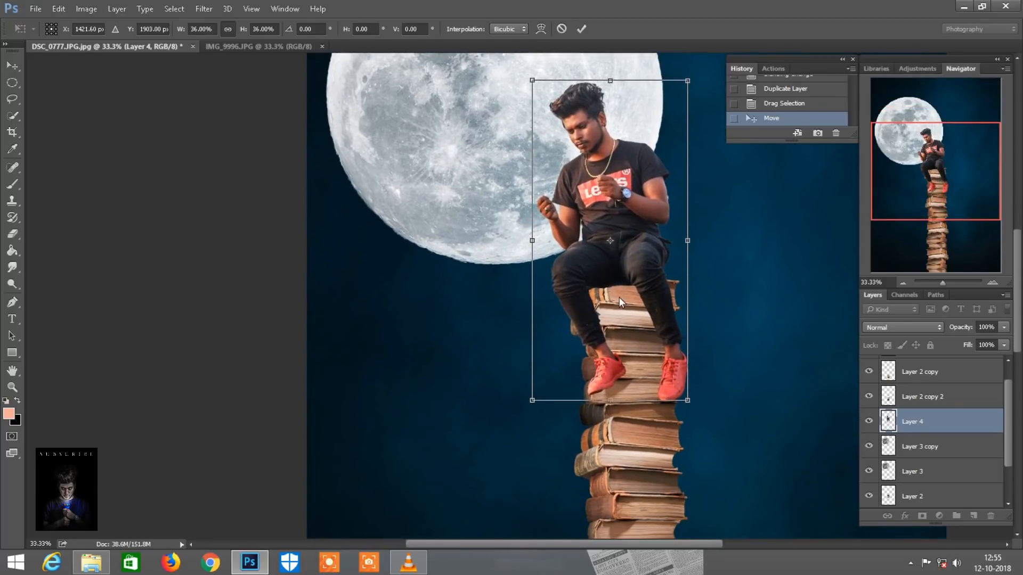
left_click_drag(637, 271, 634, 271)
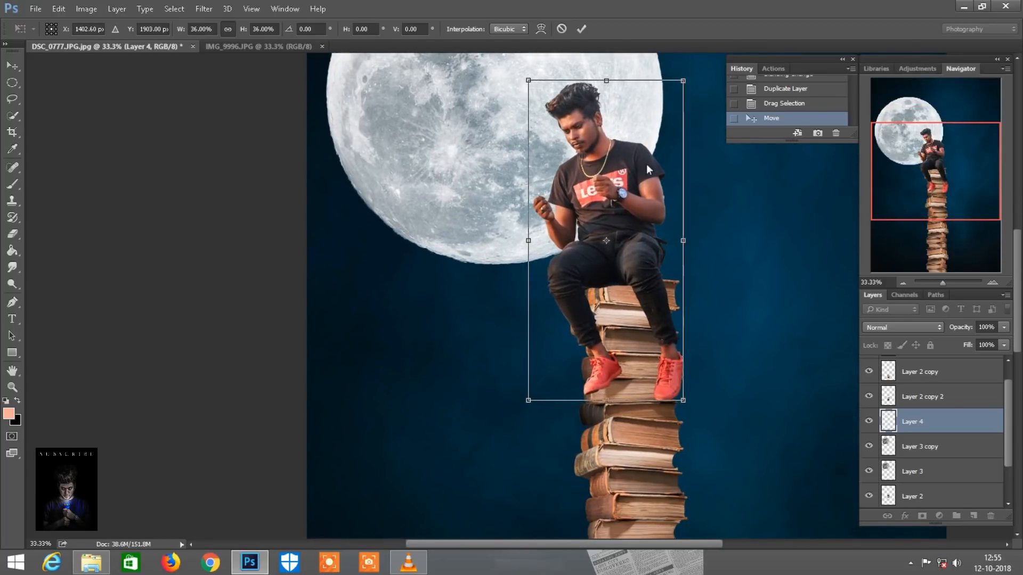
left_click(582, 29)
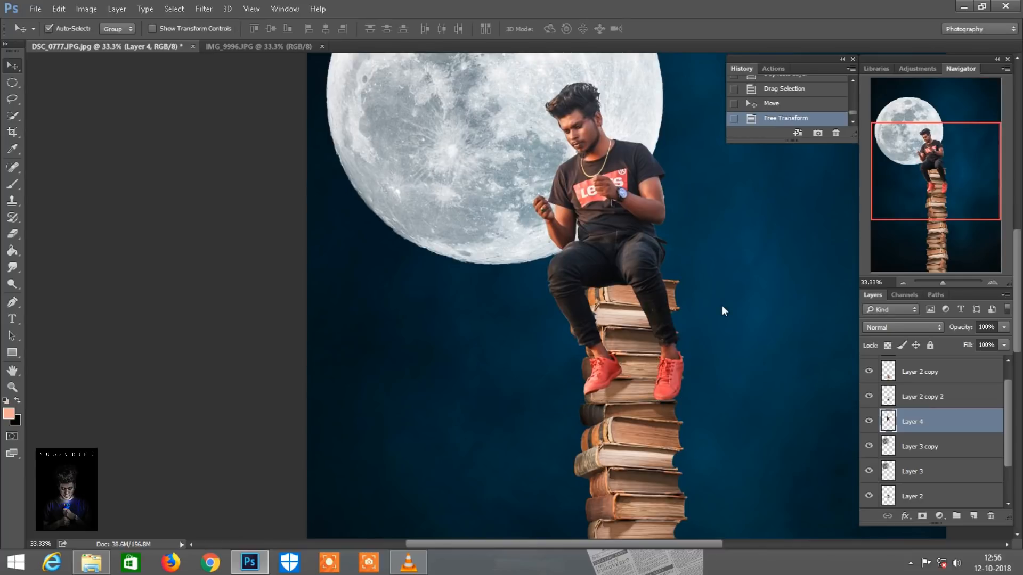
Erase the leftover background fringe beside the man's upper arm using the Eraser at 100% opacity with brush size 20
key("ctrl")
key("ctrl+plus")
key("ctrl+plus")
left_click_drag(967, 180, 984, 150)
left_click(12, 233)
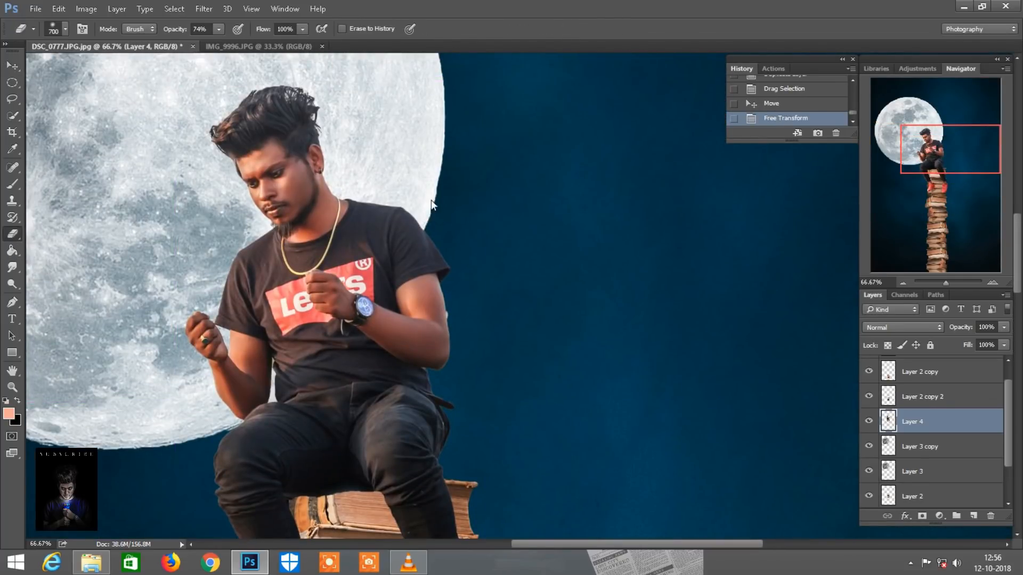
right_click(434, 200)
left_click(484, 308)
left_click(533, 29)
left_click_drag(165, 30, 260, 23)
key("bracketleft")
key("ctrl+plus")
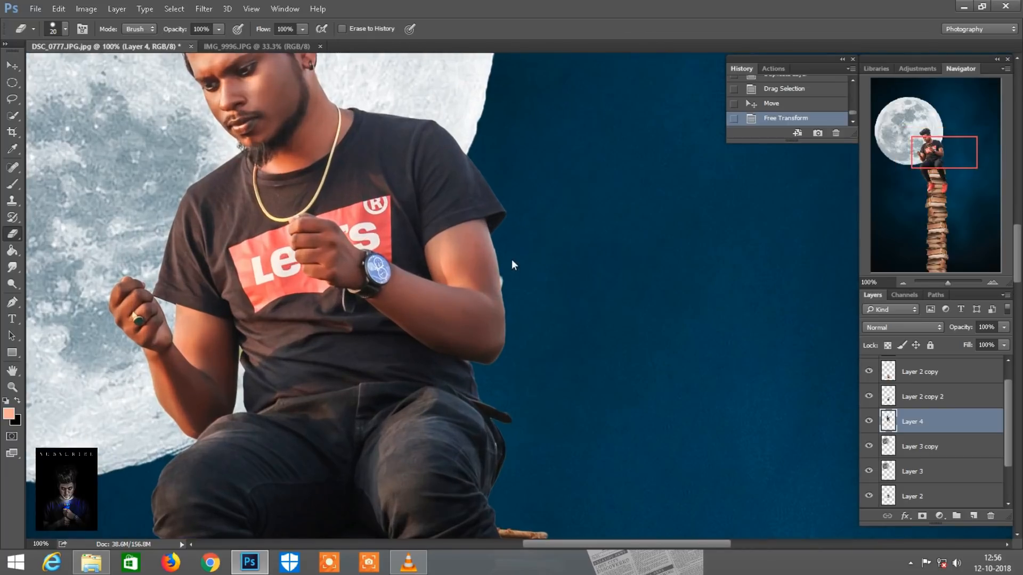
left_click_drag(506, 272, 503, 279)
left_click(814, 103)
key("bracketleft")
key("bracketleft")
key("bracketleft")
key("ctrl+0")
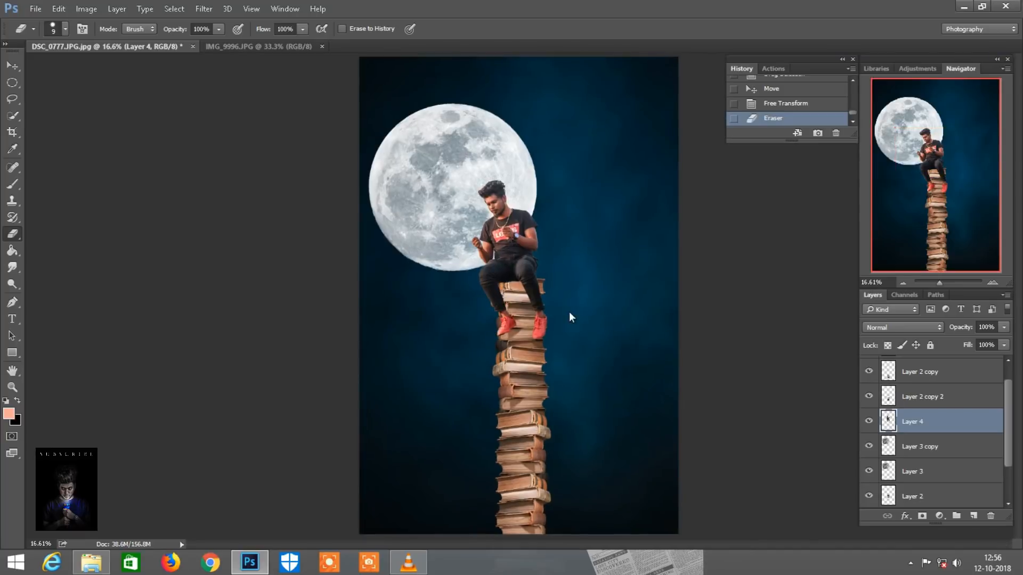
Close the IMG_9996.JPG source photo
left_click(11, 65)
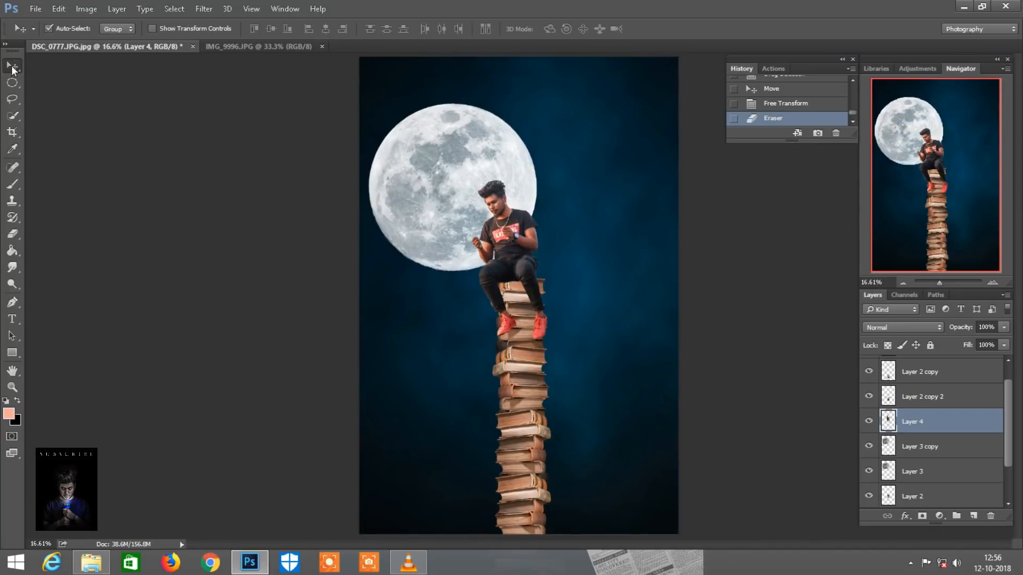
right_click(262, 43)
left_click(290, 64)
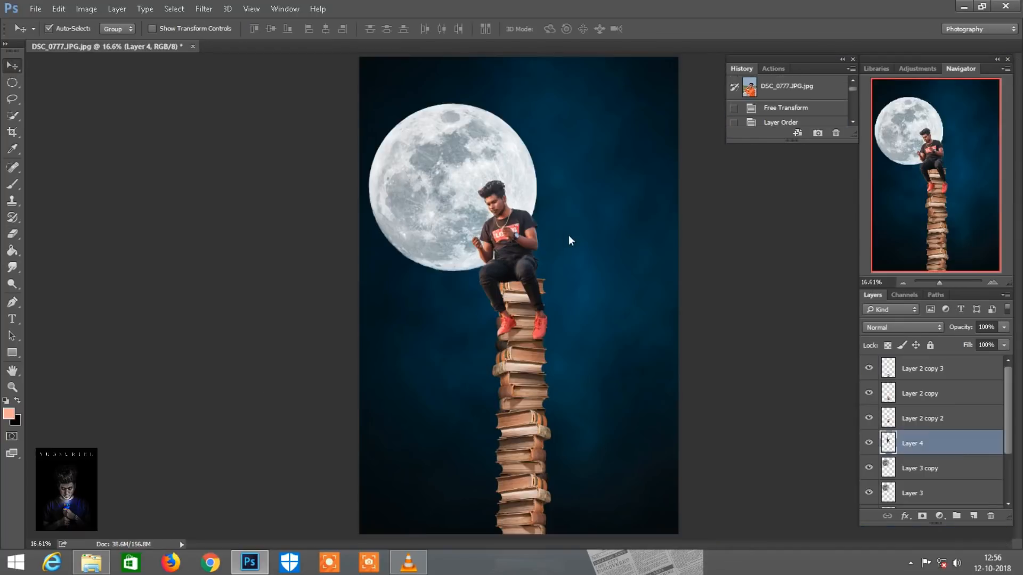
Switch to File Explorer and open the Hero-Arts newspaper image as a separate document in Photoshop
left_click(91, 562)
left_click(472, 278)
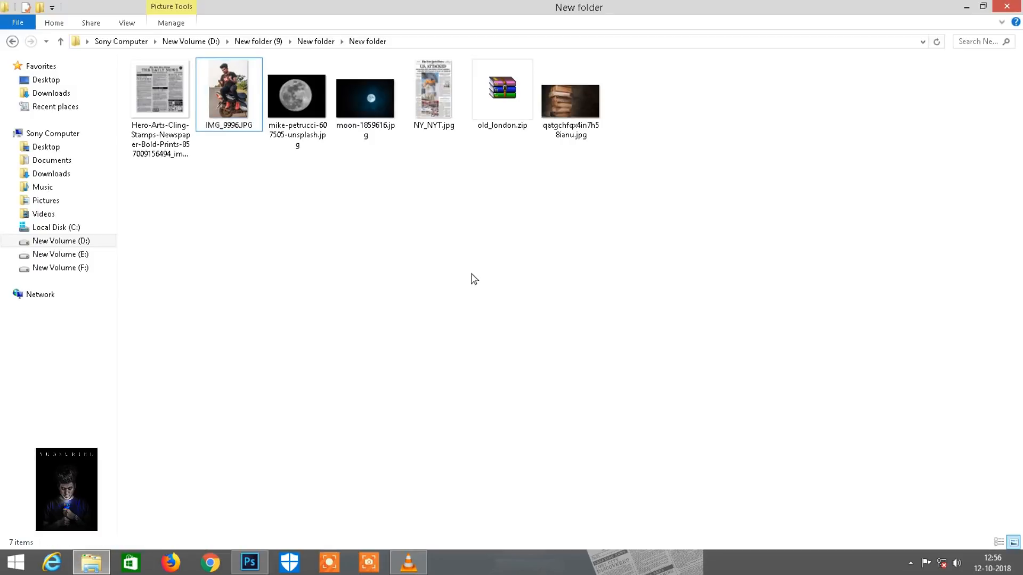
left_click_drag(155, 84, 555, 44)
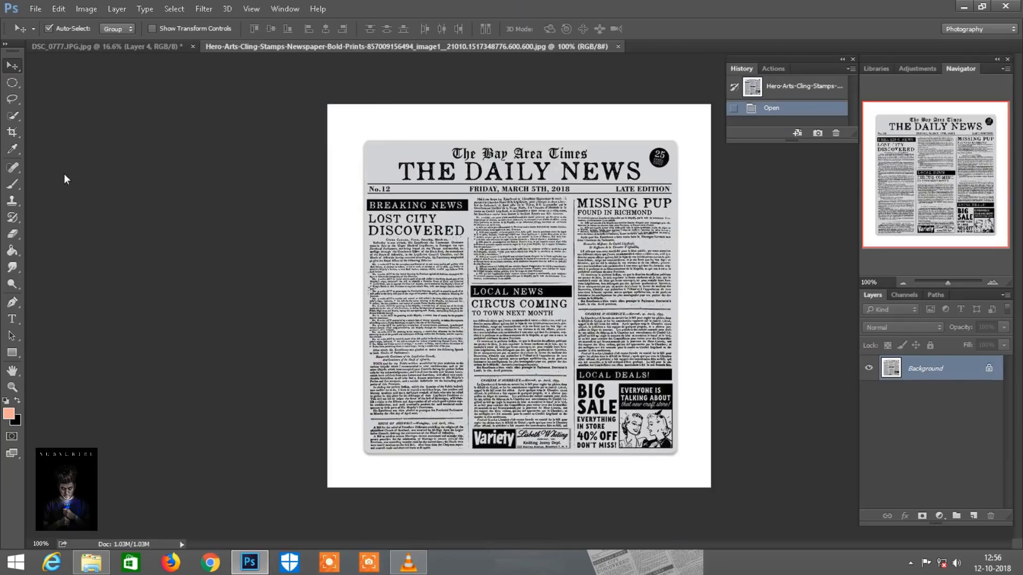
Remove the white background around the newspaper with the Magic Eraser at tolerance 30 and bring the newspaper into the composite
left_click(17, 237)
left_click(31, 247)
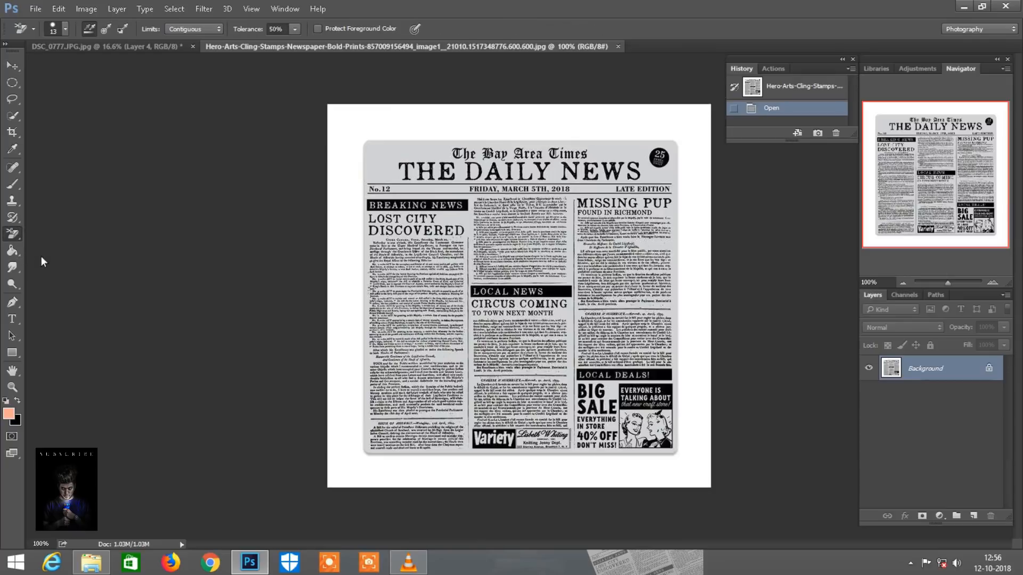
right_click(16, 237)
left_click(52, 258)
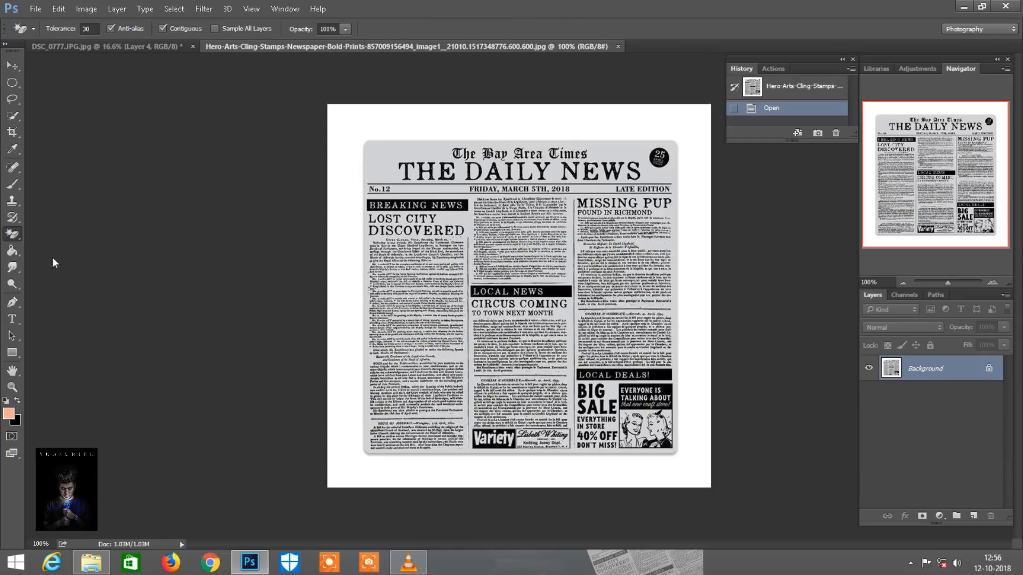
left_click(350, 149)
left_click(12, 65)
left_click_drag(501, 192, 565, 372)
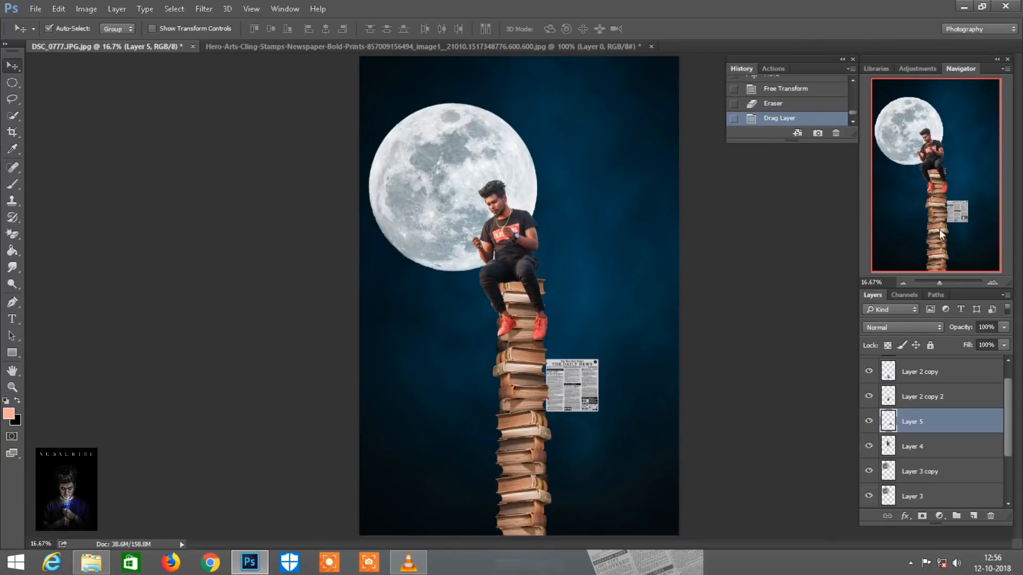
Scale the newspaper to 157%, rotate it about -23.3° and place it in the lower-right corner of the composite
left_click(66, 9)
left_click(95, 256)
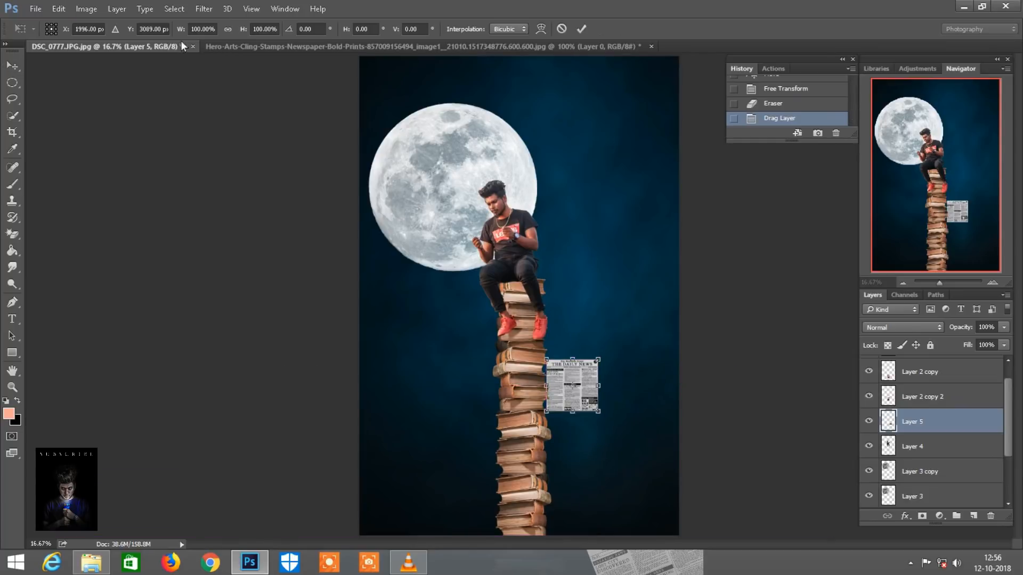
left_click_drag(244, 27, 277, 15)
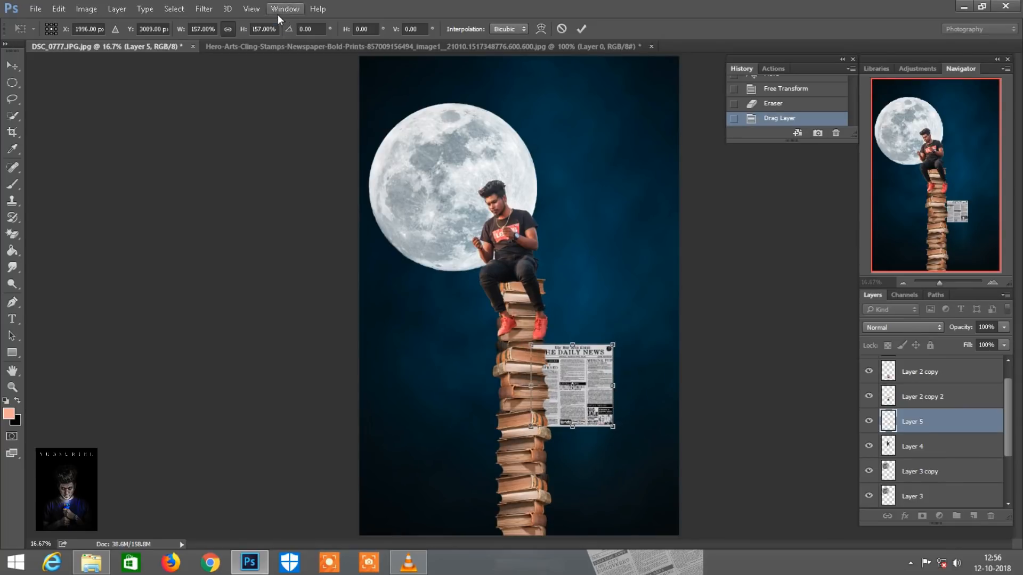
left_click_drag(629, 490, 640, 445)
key("ctrl+minus")
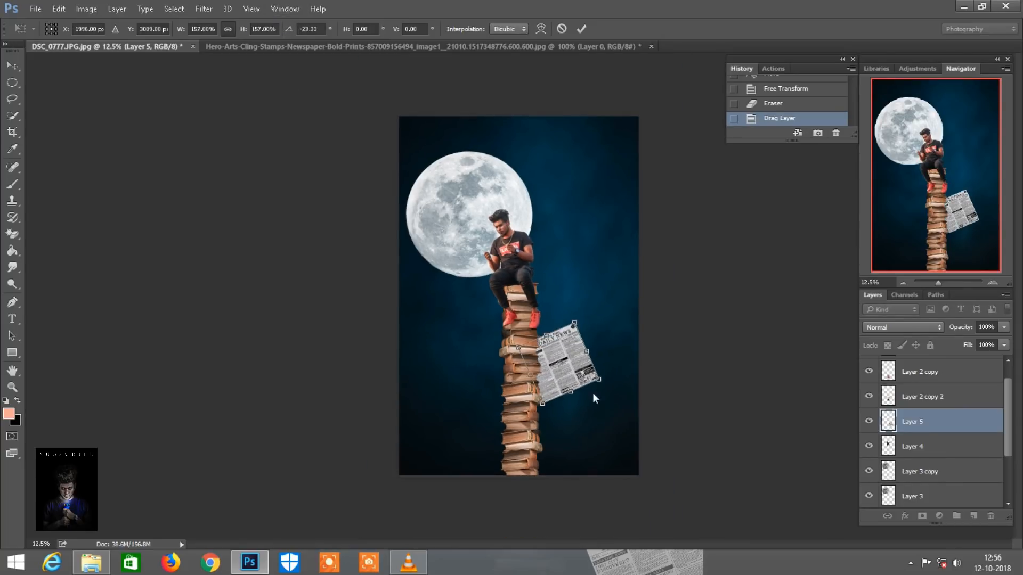
left_click_drag(590, 400, 620, 458)
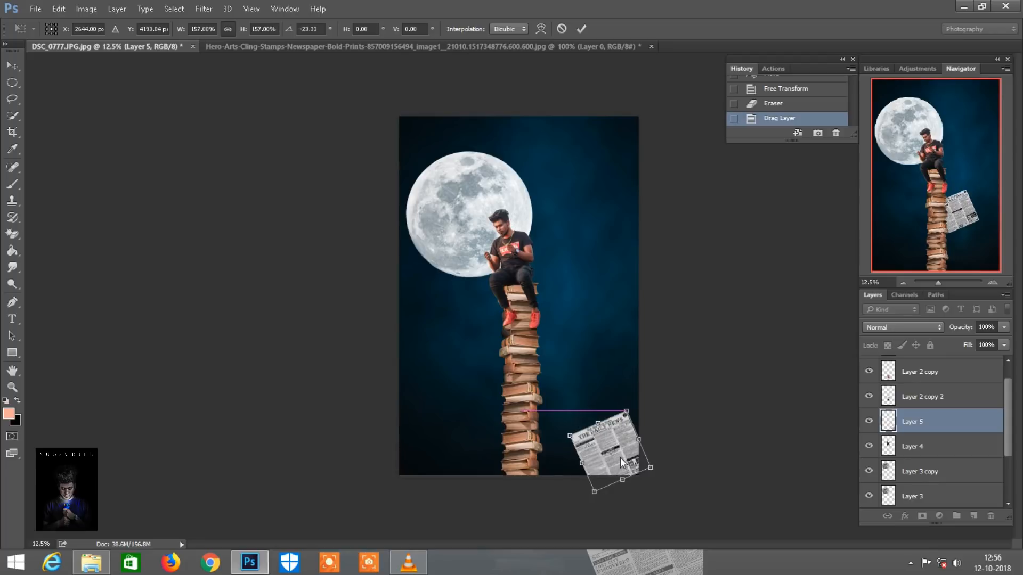
left_click(582, 29)
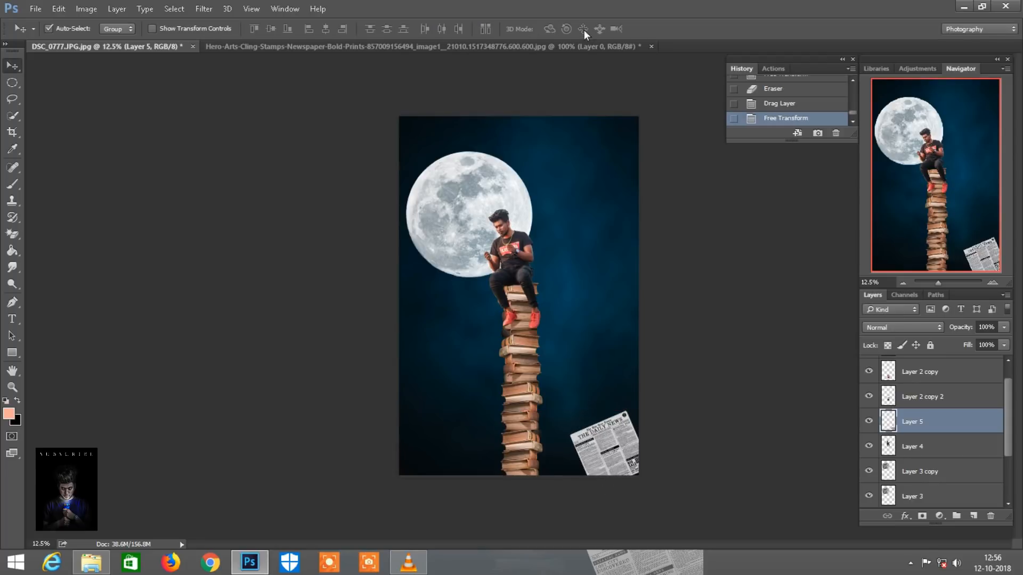
Duplicate the newspaper layer and move the copy over the seated man
left_click_drag(976, 420, 973, 516)
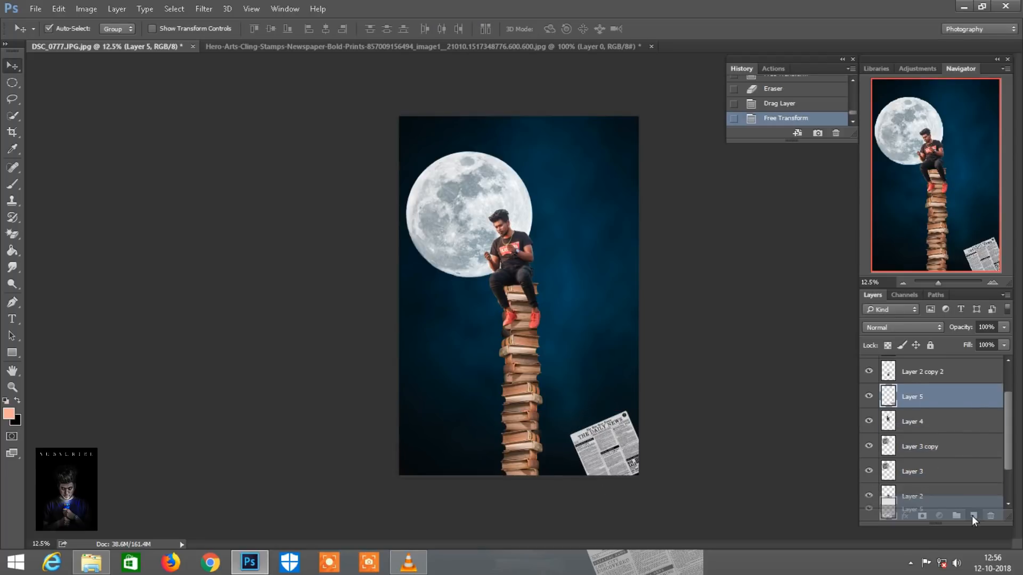
key("ctrl+plus")
left_click_drag(642, 466, 507, 238)
key("ctrl+plus")
key("ctrl+plus")
key("ctrl+plus")
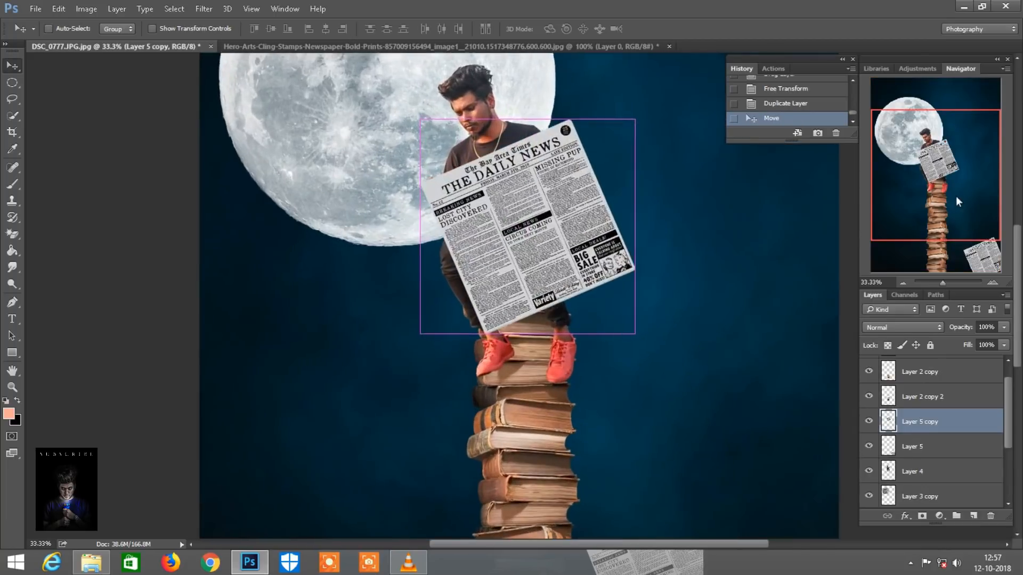
left_click_drag(949, 184, 951, 169)
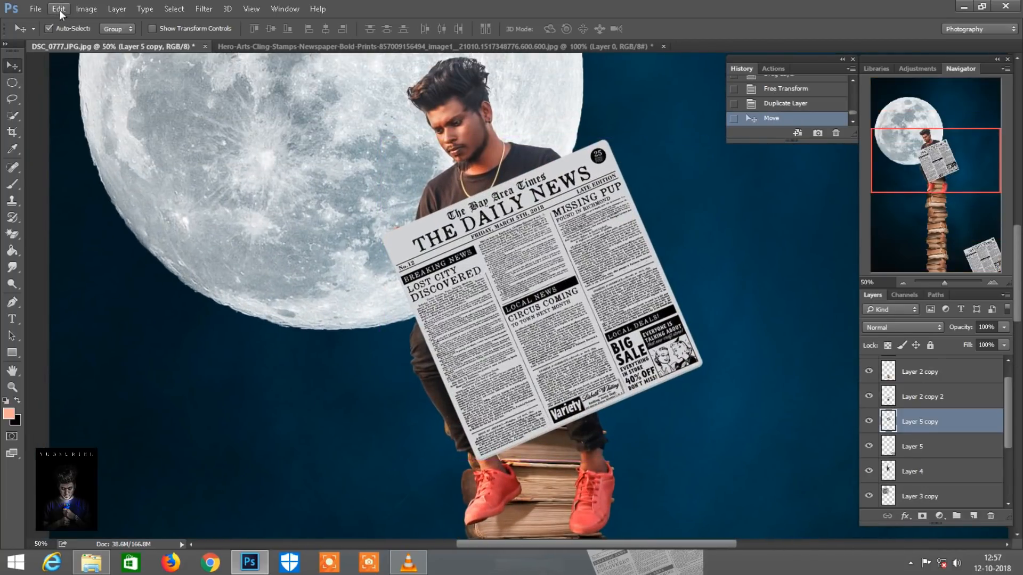
Scale the newspaper copy to 45%, rotate it about 9.2° and place it between the man's hands
left_click(59, 10)
left_click(87, 258)
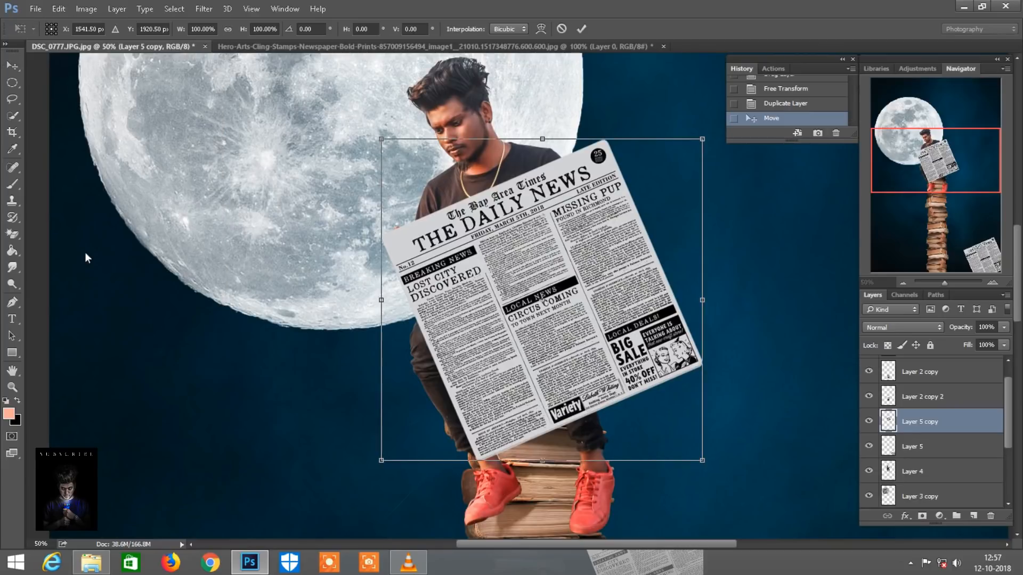
left_click_drag(243, 29, 205, 22)
key("ctrl+plus")
left_click_drag(947, 180, 933, 178)
left_click_drag(801, 234, 803, 260)
left_click_drag(709, 288, 595, 210)
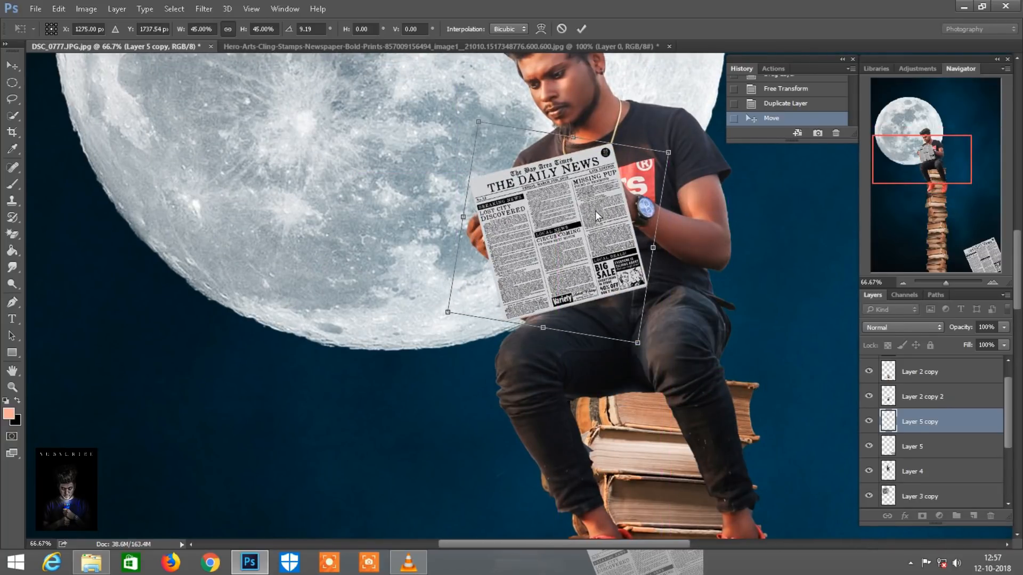
Move the newspaper copy higher, set its rotation to about 0.5° and lower the layer fill to 30%
key("ctrl+plus")
left_click_drag(900, 168, 907, 155)
left_click_drag(648, 363, 632, 316)
left_click_drag(813, 350, 802, 319)
left_click_drag(960, 338, 932, 334)
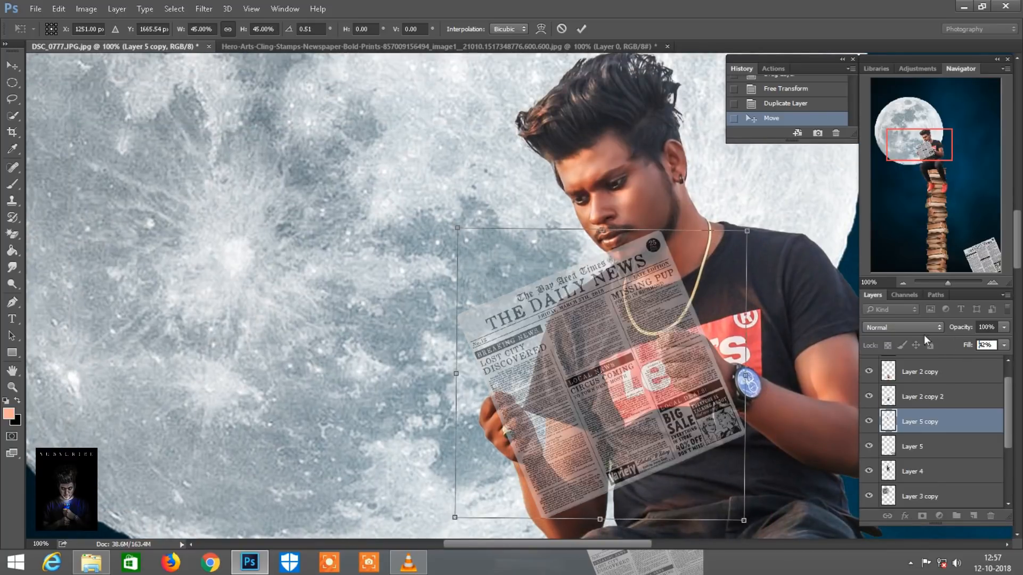
Reduce the newspaper copy's scale to 41% and rotate it to about -3.25° to fit the man's hands
scroll(645, 302, "down", 1)
scroll(645, 302, "down", 3)
scroll(646, 302, "right", 2)
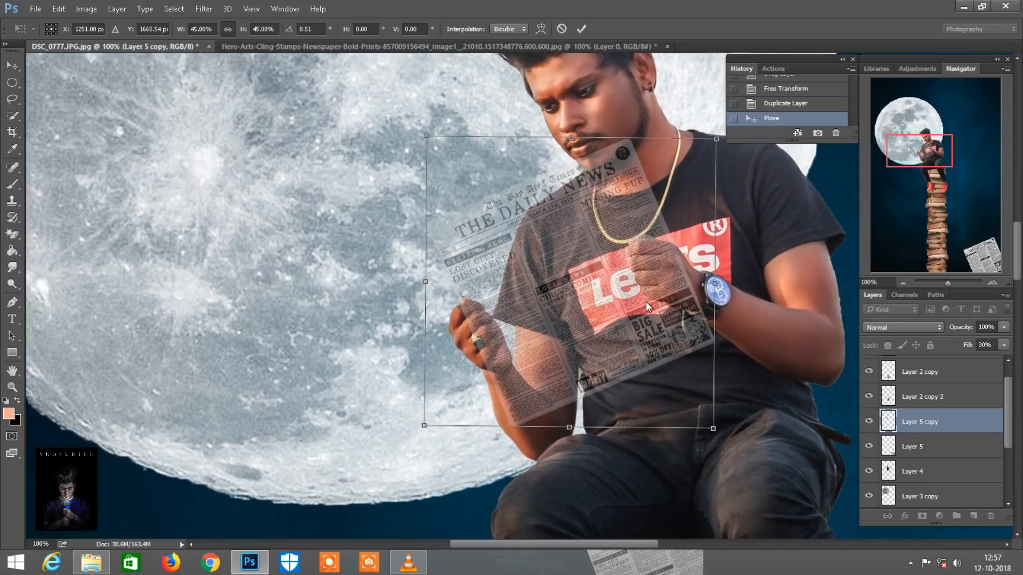
left_click_drag(239, 31, 239, 26)
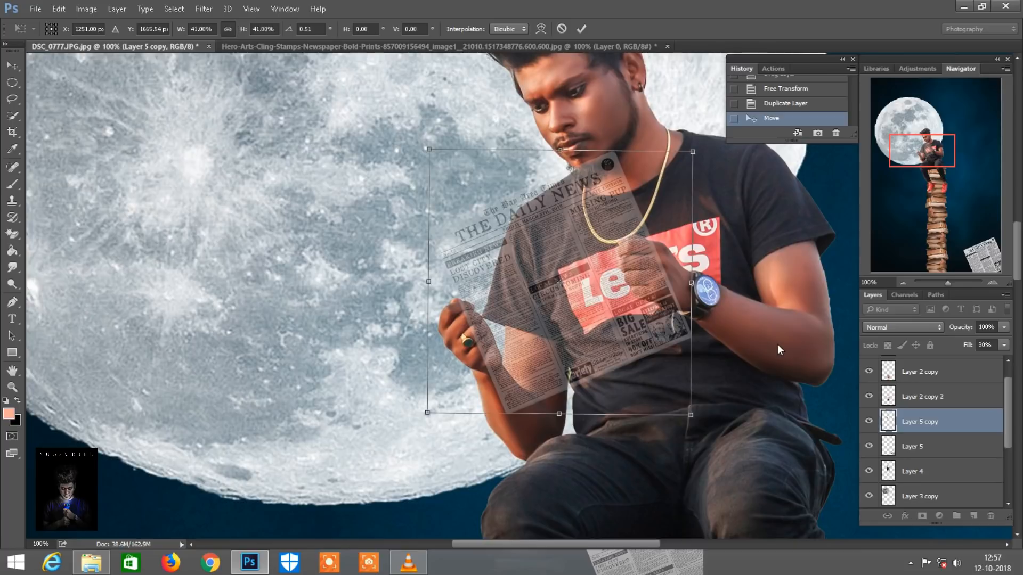
left_click_drag(778, 346, 780, 330)
Warp the newspaper copy, shifting its upper part sideways and slightly adjusting its lower edge to fit the man's hands
right_click(635, 254)
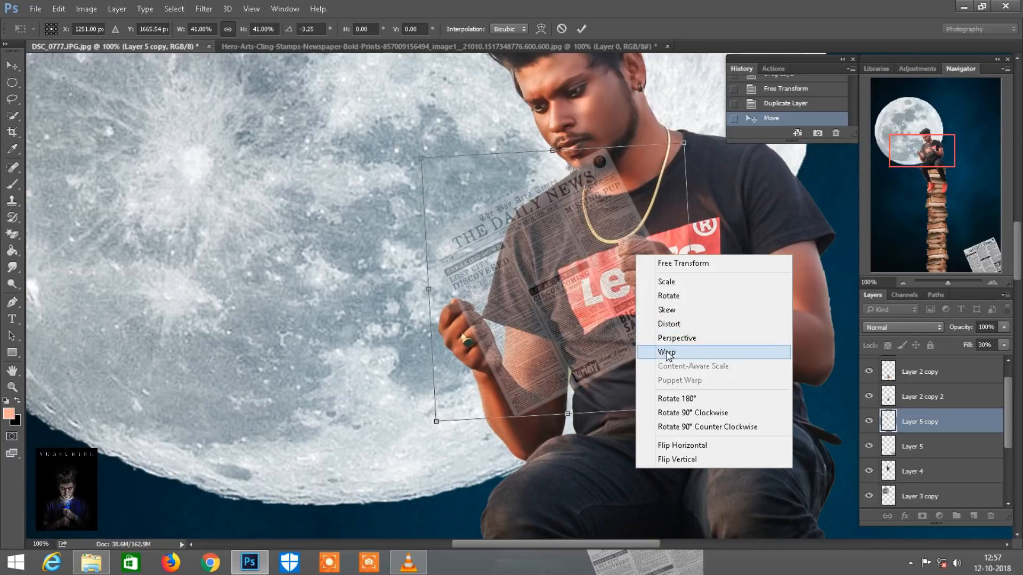
left_click(679, 349)
left_click_drag(602, 165, 567, 170)
mouse_move(426, 241)
left_mouse_down()
mouse_move(411, 237)
mouse_move(415, 229)
mouse_move(425, 243)
left_mouse_up()
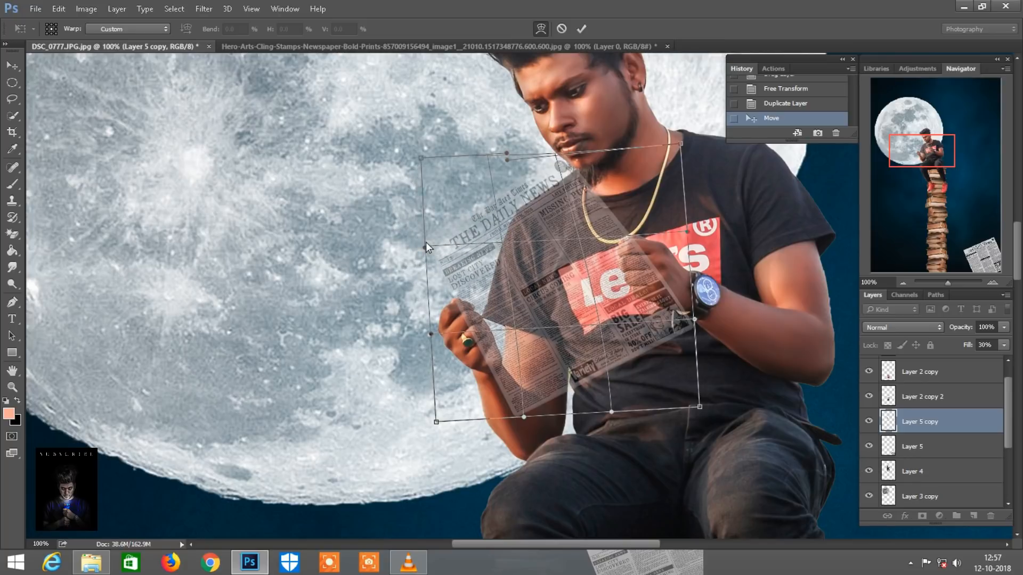
left_click_drag(525, 417, 529, 415)
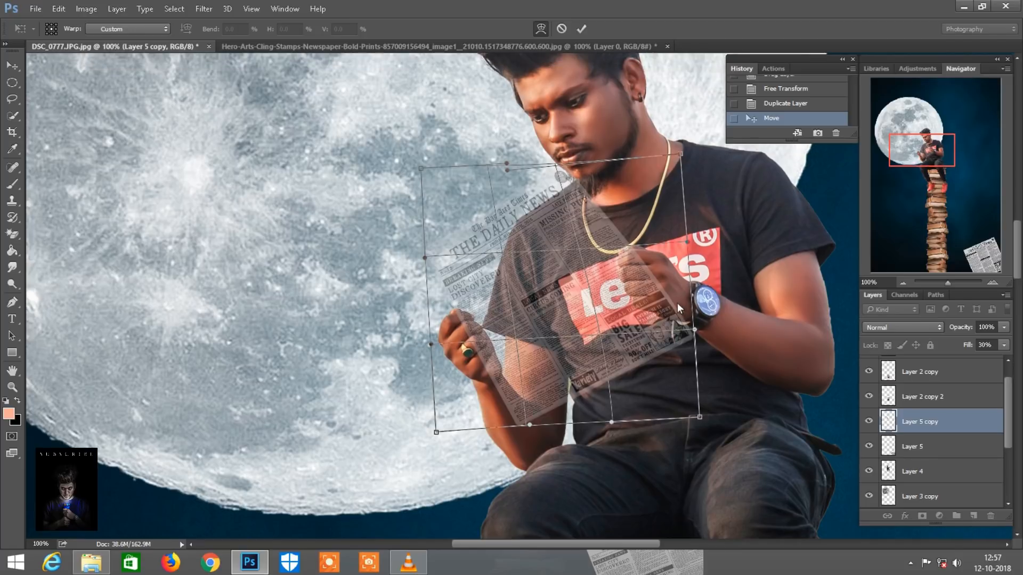
left_click(581, 28)
Add a layer mask to the newspaper copy and set up a hard round 60 px brush in Normal mode at 100% opacity
key("ctrl+plus")
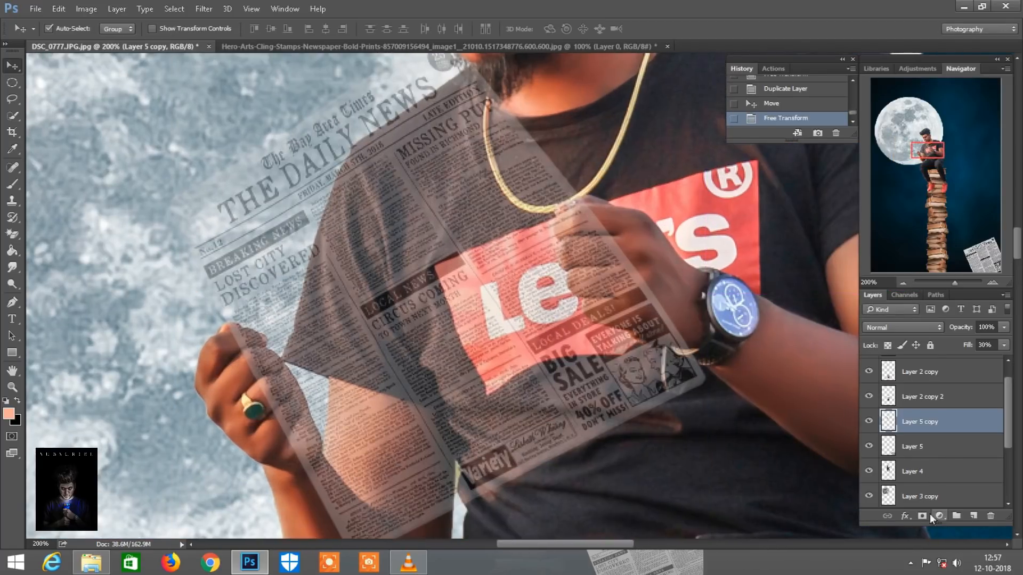
left_click(922, 515)
scroll(480, 330, "right", 2)
left_click(16, 185)
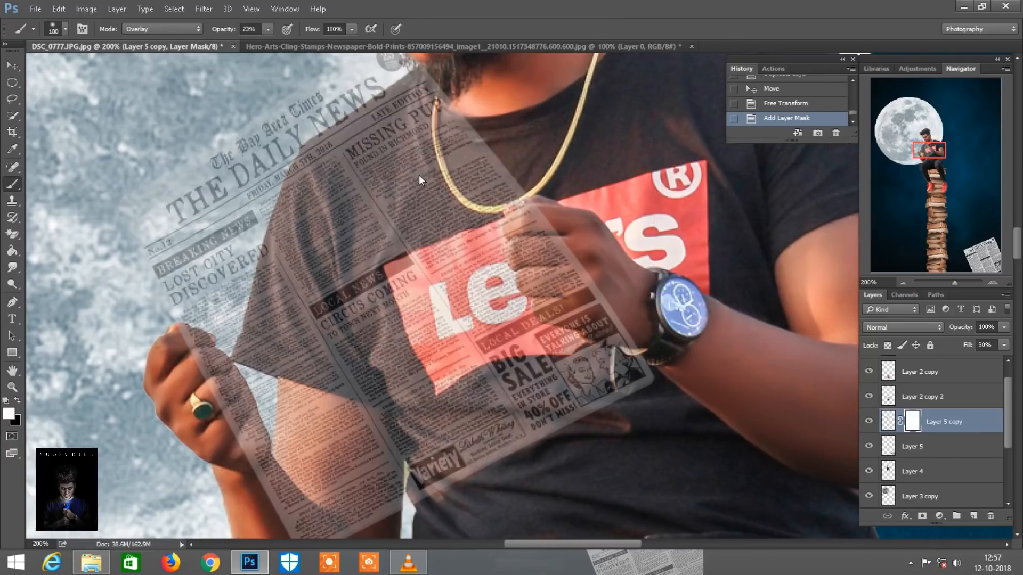
left_click(180, 29)
left_click(159, 41)
left_click_drag(224, 29, 295, 23)
right_click(427, 104)
left_click(472, 197)
double_click(477, 237)
key("ctrl+plus")
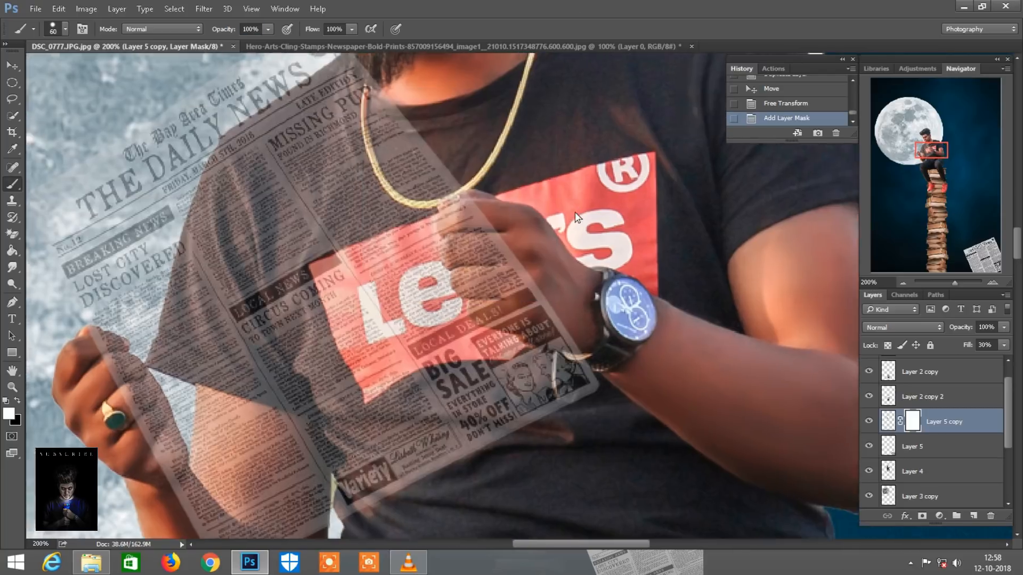
Mask the newspaper off the hand wearing the watch with a 15 px black brush, lowering the layer fill to 18%
key("bracketleft")
key("bracketleft")
key("bracketleft")
scroll(563, 251, "down", 1)
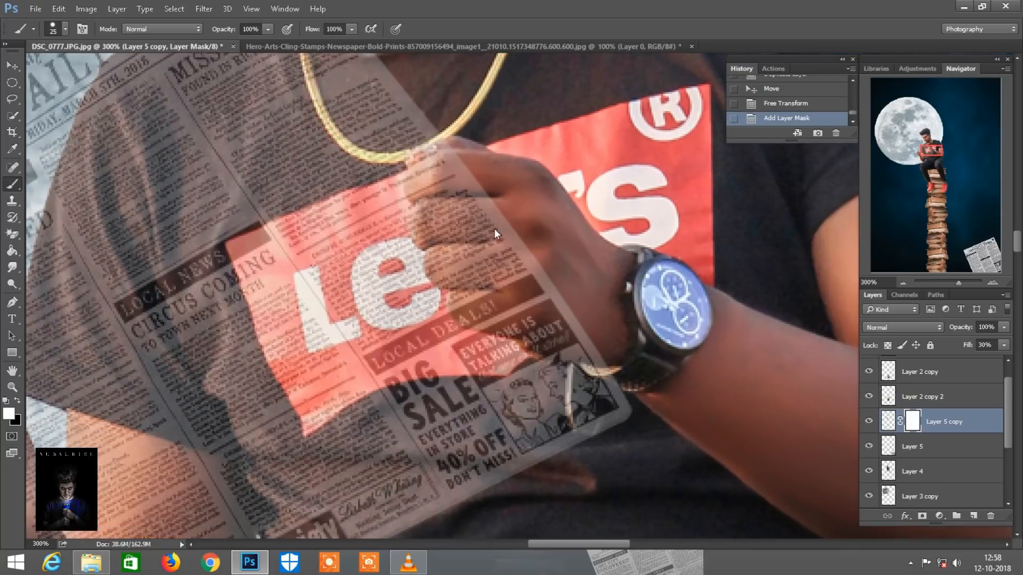
left_click(516, 267)
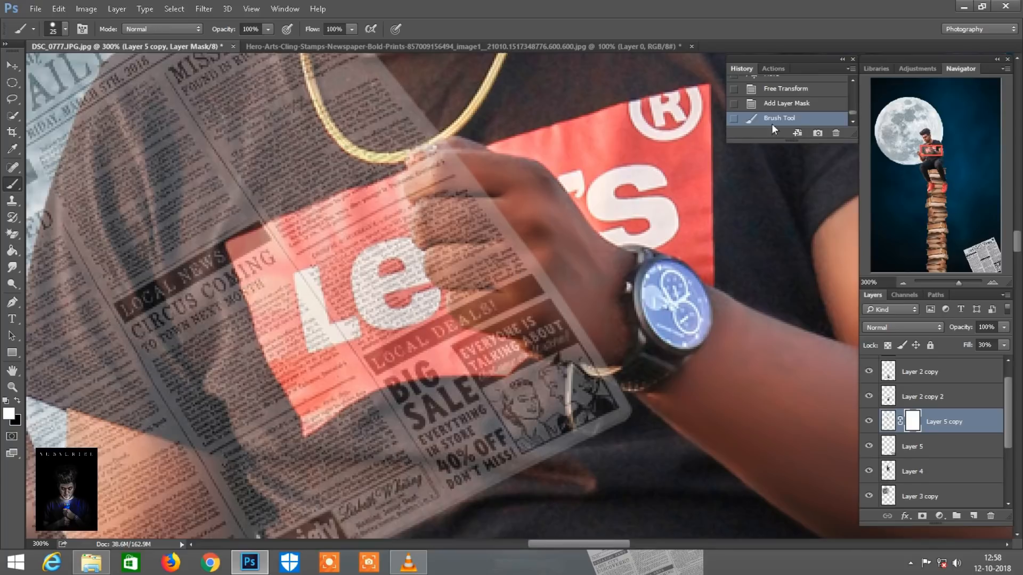
key("x")
key("x")
key("x")
left_click_drag(486, 250, 558, 277)
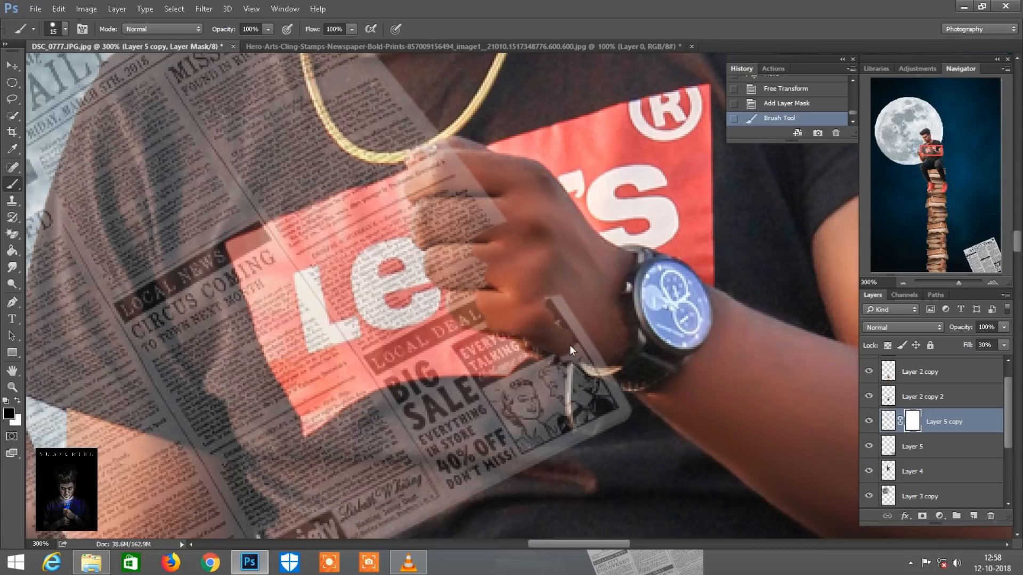
left_click(553, 316)
left_click_drag(965, 343, 958, 337)
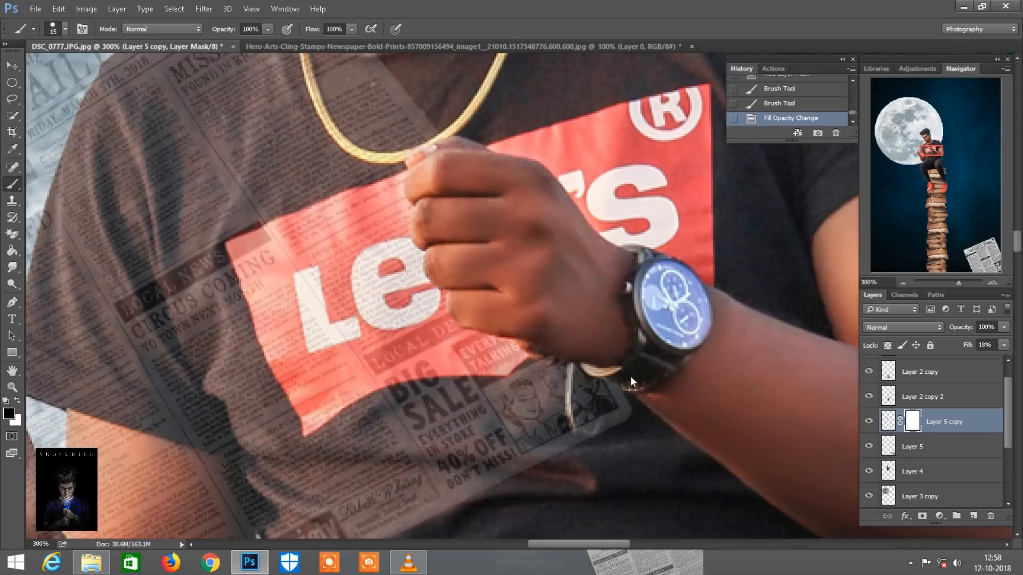
left_click_drag(623, 335, 617, 319)
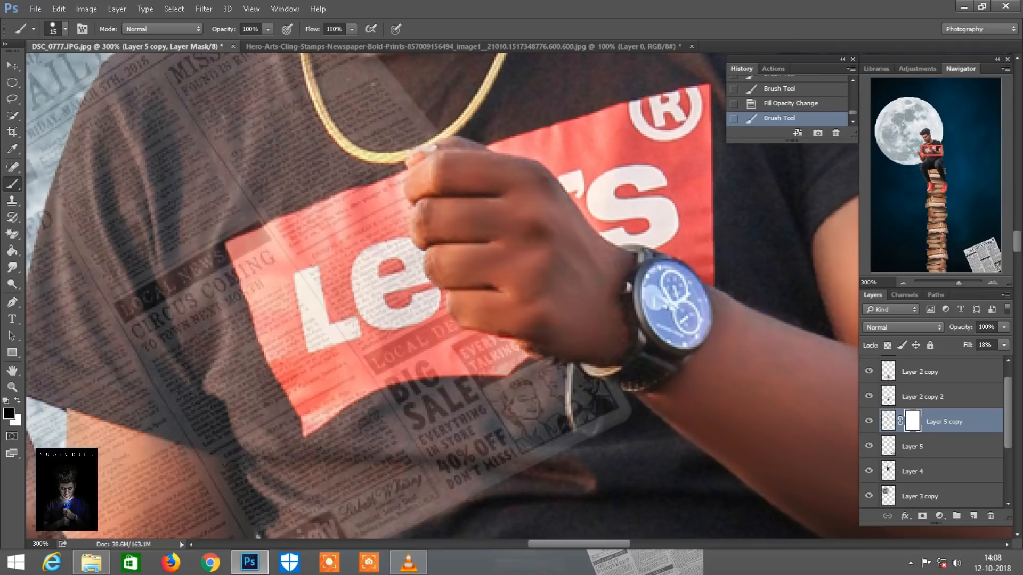
Mask the newspaper off the fingers of the hand wearing the ring with an 8 px black brush
mouse_move(941, 162)
left_mouse_down()
mouse_move(934, 151)
mouse_move(922, 156)
left_mouse_up()
key("[")
key("[")
key("[")
key("ctrl+plus")
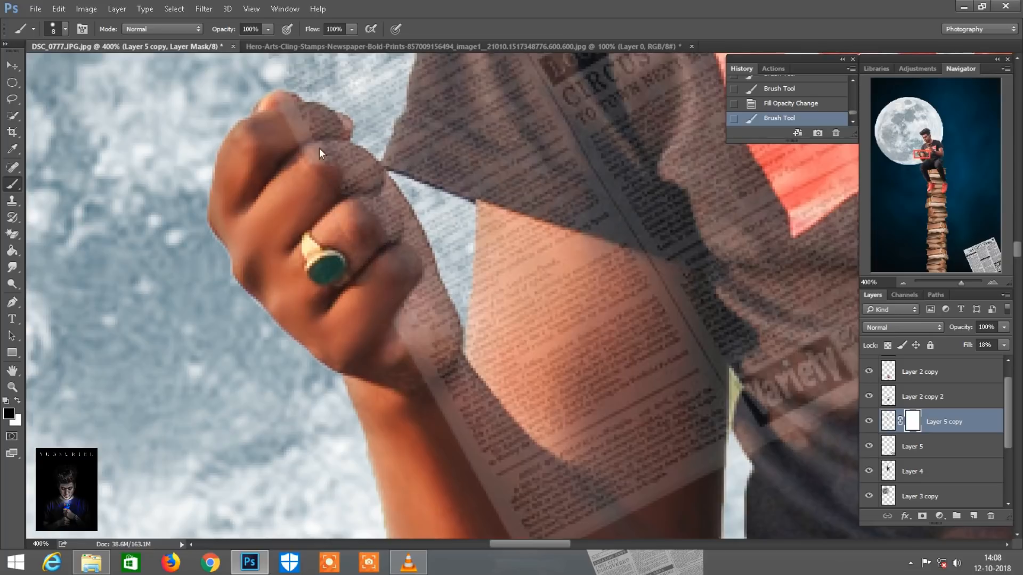
mouse_move(315, 117)
left_mouse_down()
mouse_move(343, 126)
mouse_move(304, 147)
mouse_move(347, 165)
left_mouse_up()
key("bracketright")
key("bracketright")
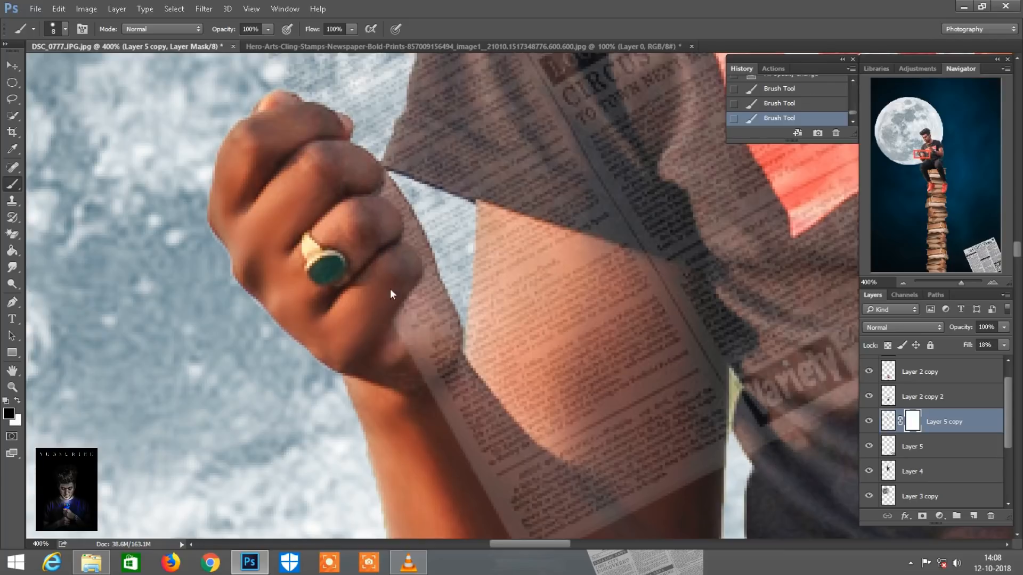
Restore the masked newspaper layer's fill to 100% and view the whole composite
key("ctrl+minus")
key("ctrl+minus")
key("ctrl+minus")
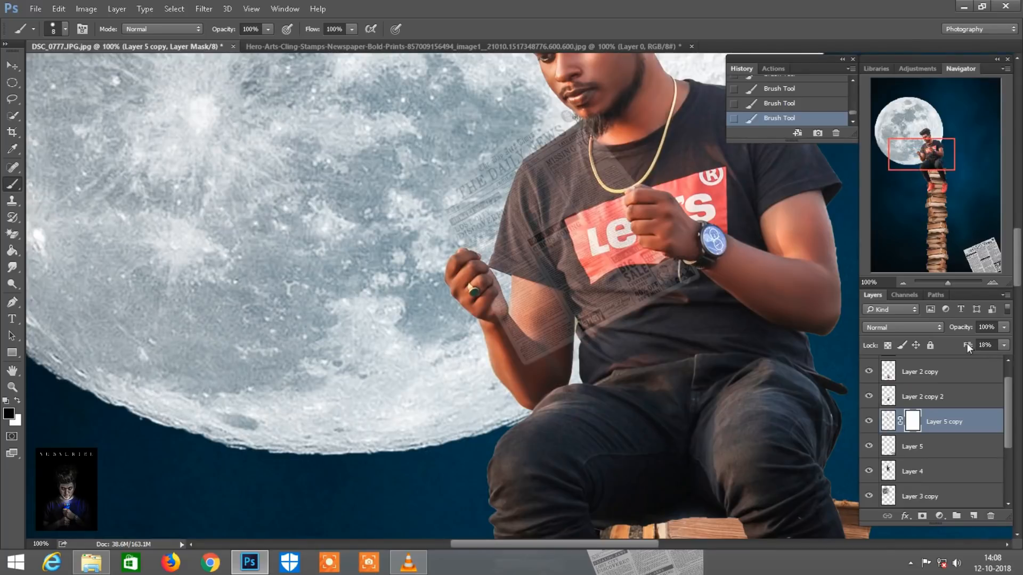
left_click_drag(967, 344, 1022, 345)
key("ctrl+minus")
key("ctrl+minus")
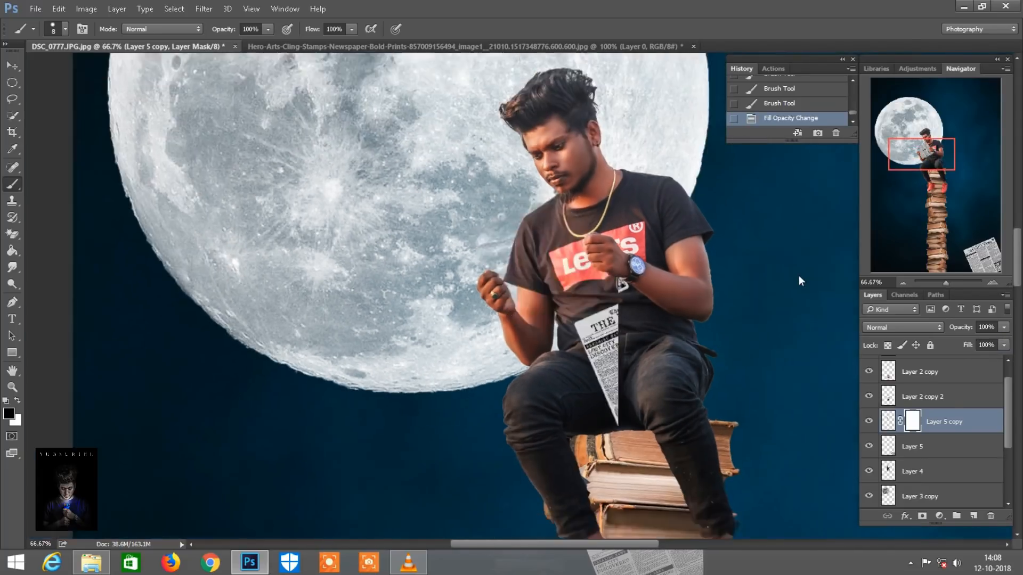
key("ctrl+minus")
key("ctrl+minus")
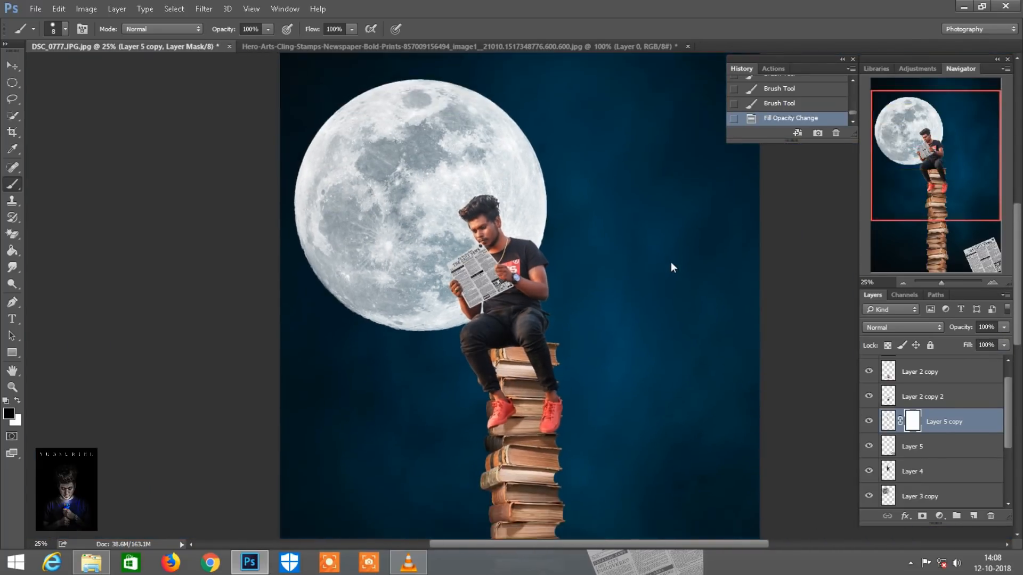
Duplicate the original newspaper in Layer 5 and move the copy into the dark sky left of the book tower
scroll(670, 261, "down", 3)
key("v")
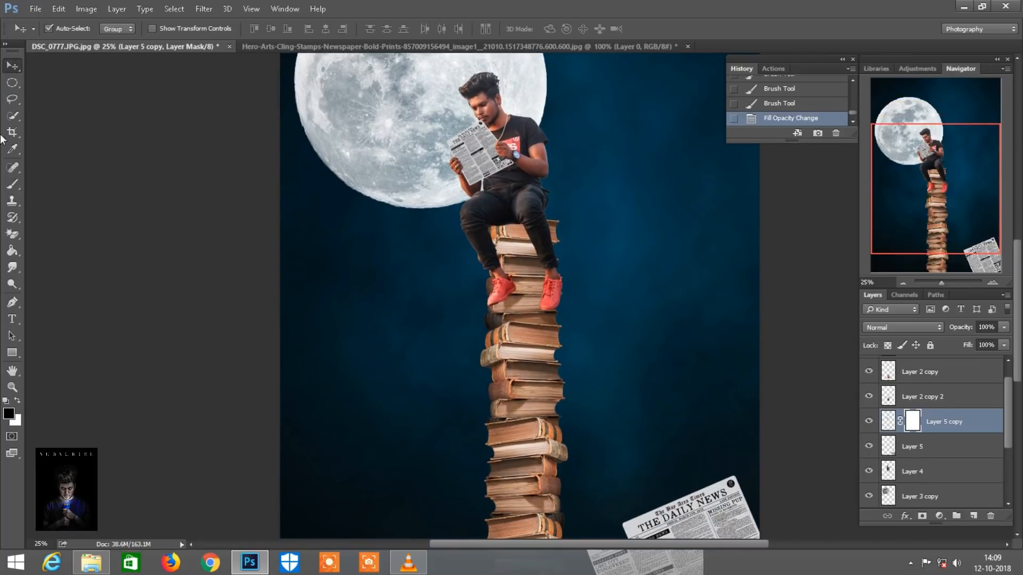
left_click(917, 449)
key("ctrl+minus")
left_click_drag(957, 440, 975, 517)
left_click_drag(674, 480, 455, 337)
Scale the new newspaper copy beside the book tower down to 44% in width and height
key("ctrl+plus")
key("ctrl+plus")
left_click_drag(940, 190, 905, 212)
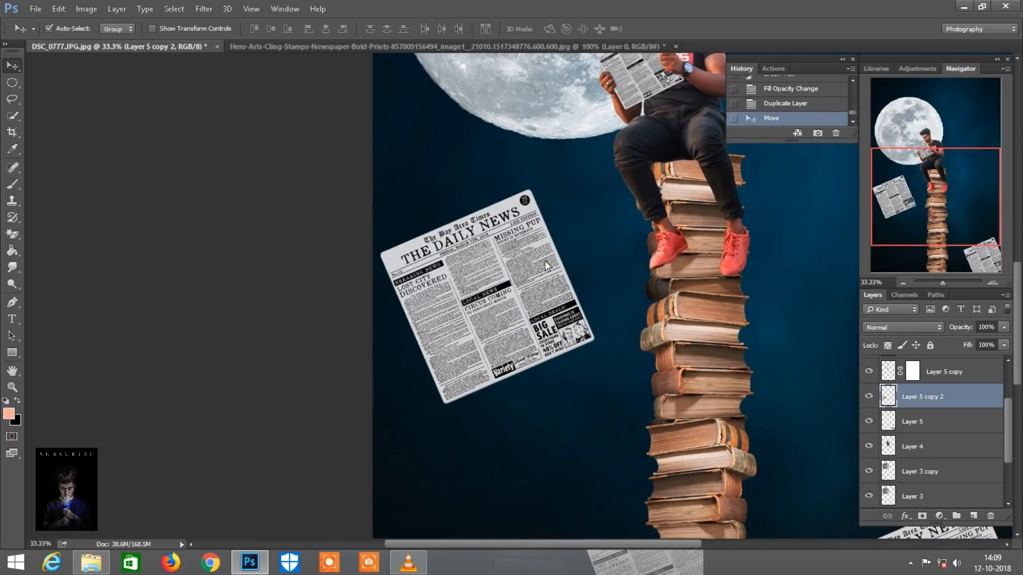
scroll(544, 261, "left", 1)
left_click(58, 10)
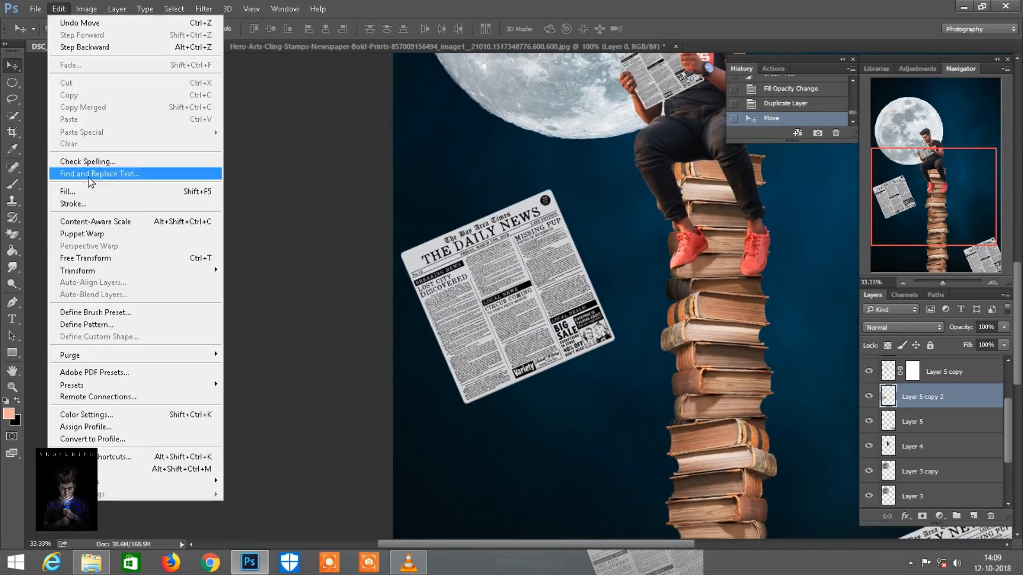
left_click(89, 257)
left_click_drag(240, 28, 205, 25)
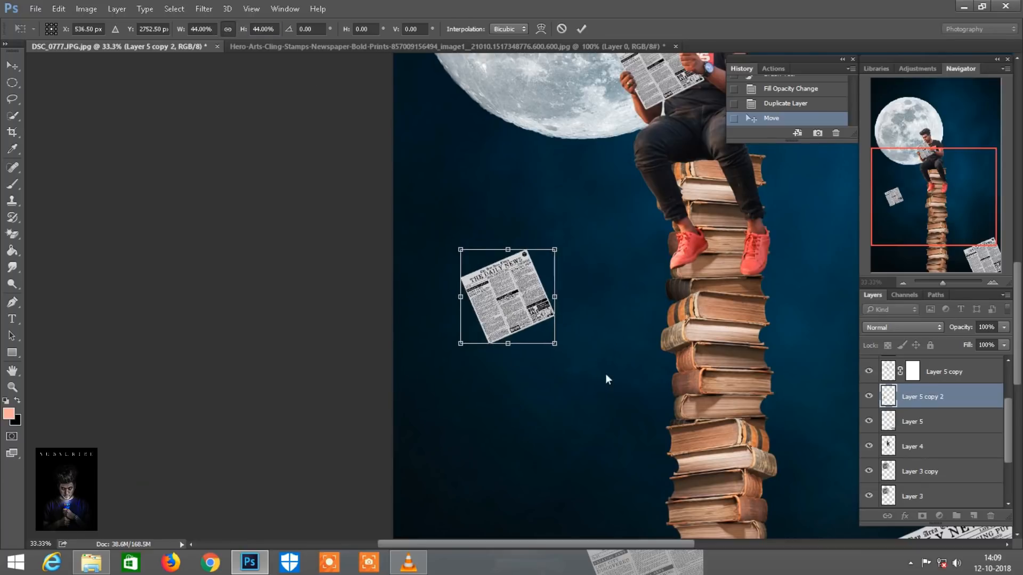
key("ctrl+plus")
key("ctrl+plus")
scroll(580, 227, "down", 1)
scroll(586, 225, "right", 2)
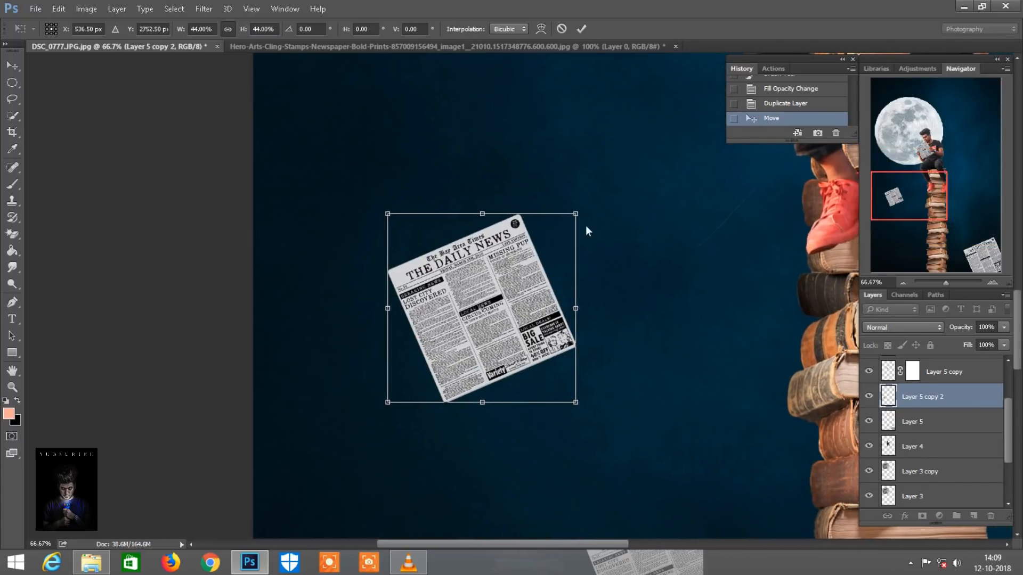
Distort the small newspaper's corners so the sheet narrows toward the book tower as if flying in perspective
left_click_drag(575, 213, 590, 177)
left_click_drag(576, 401, 651, 356)
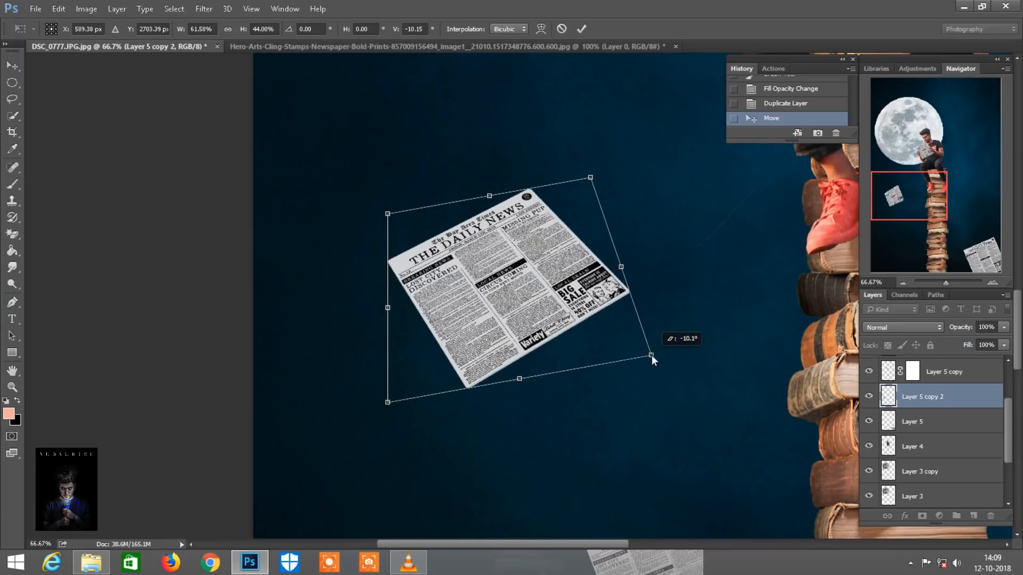
left_click_drag(388, 213, 387, 160)
left_click_drag(518, 378, 494, 414)
left_click_drag(592, 178, 618, 246)
left_click_drag(625, 392, 619, 365)
left_click_drag(387, 160, 435, 171)
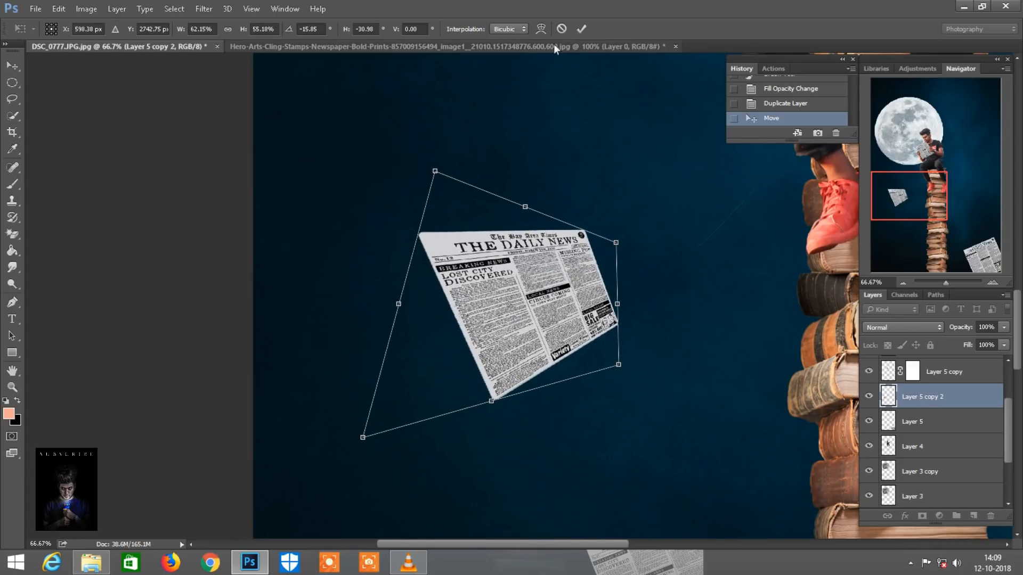
left_click(581, 29)
Duplicate the distorted newspaper layer and apply a Motion Blur at a 23° angle to the duplicate
left_click_drag(960, 395, 977, 518)
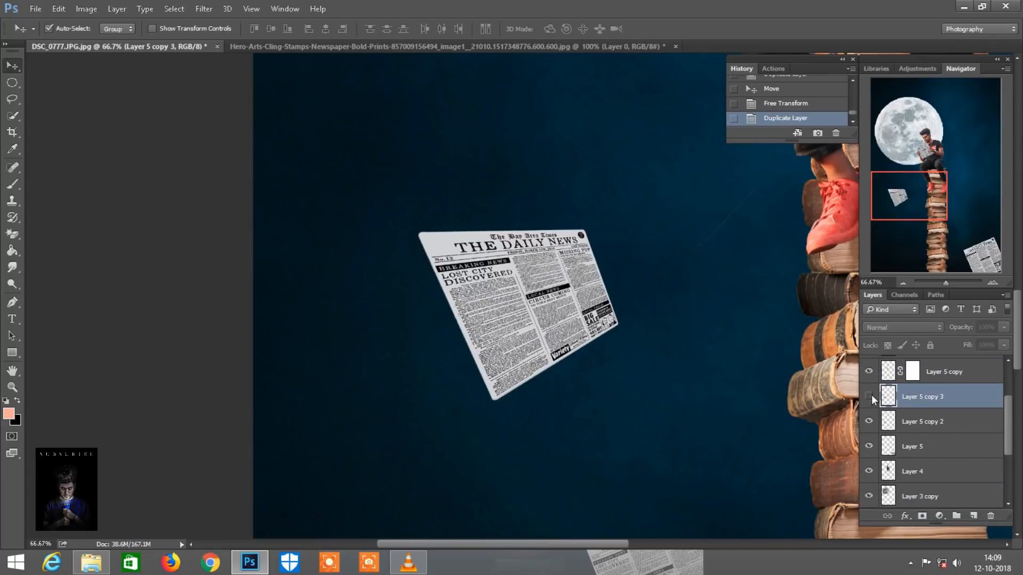
left_click(204, 9)
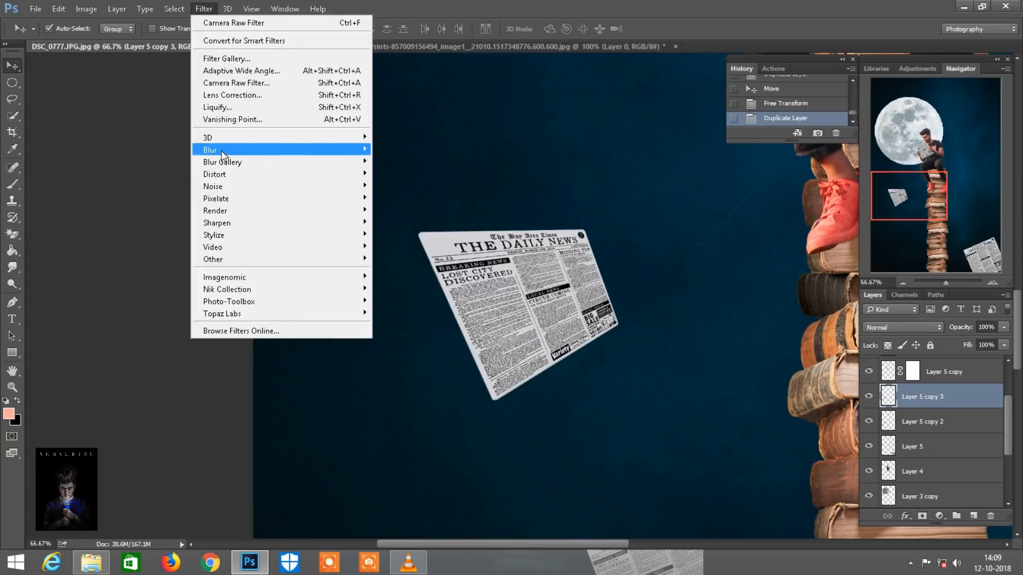
mouse_move(301, 153)
left_click(403, 223)
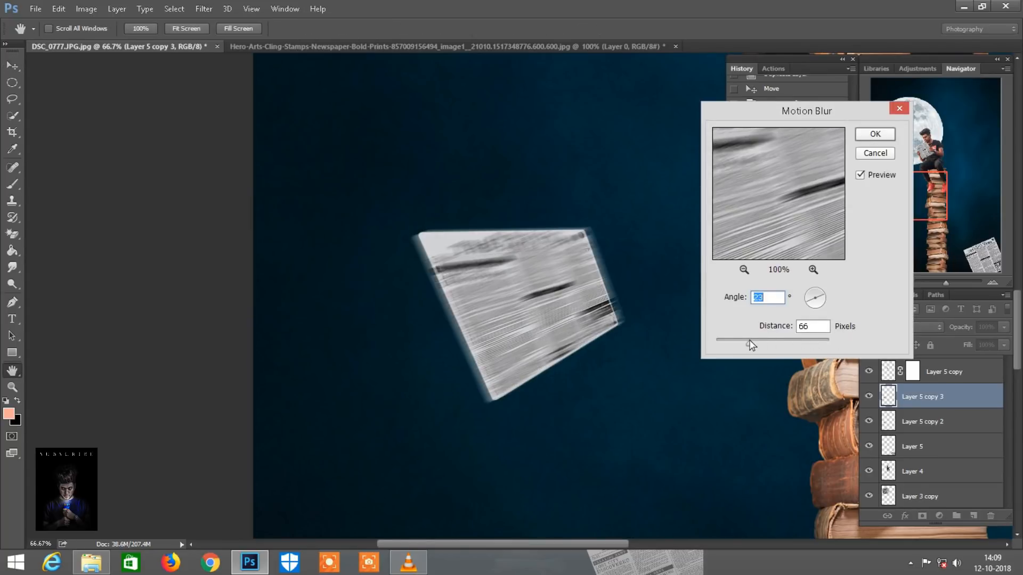
key("Return")
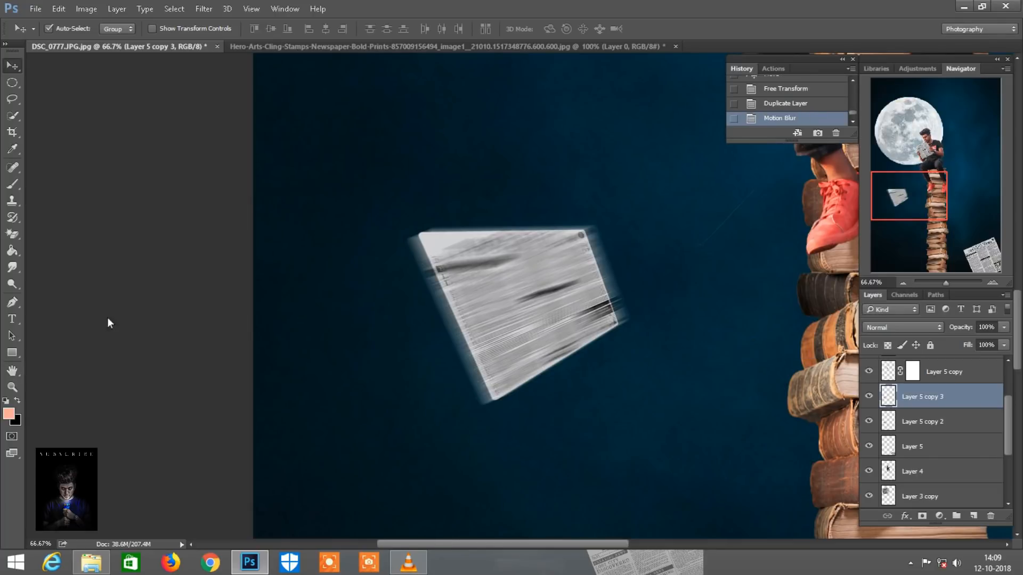
Erase the left part of the blurred newspaper with a soft 200 px eraser at 66% opacity to reveal sharp text
left_click_drag(24, 237, 85, 234)
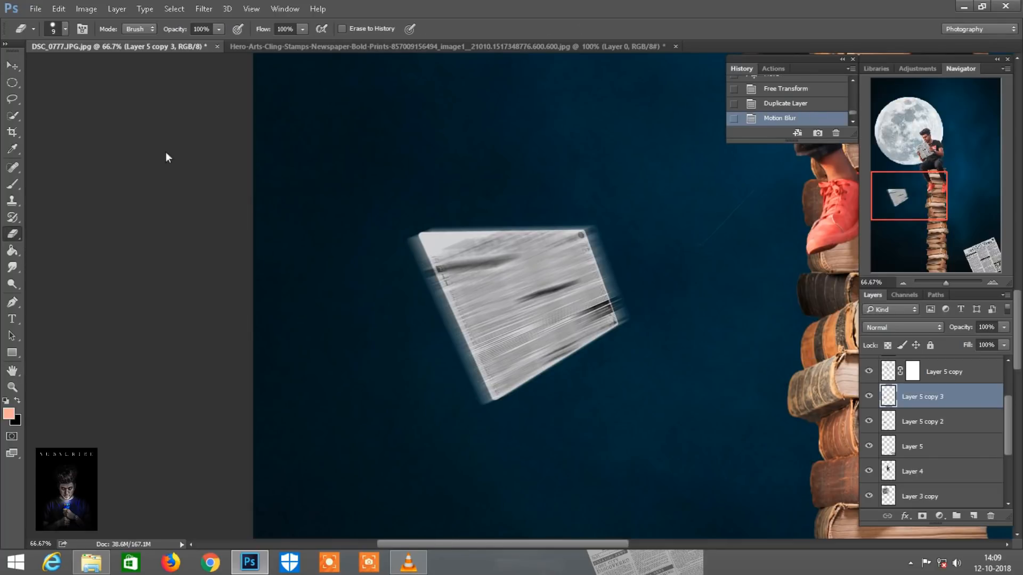
type("66")
right_click(400, 141)
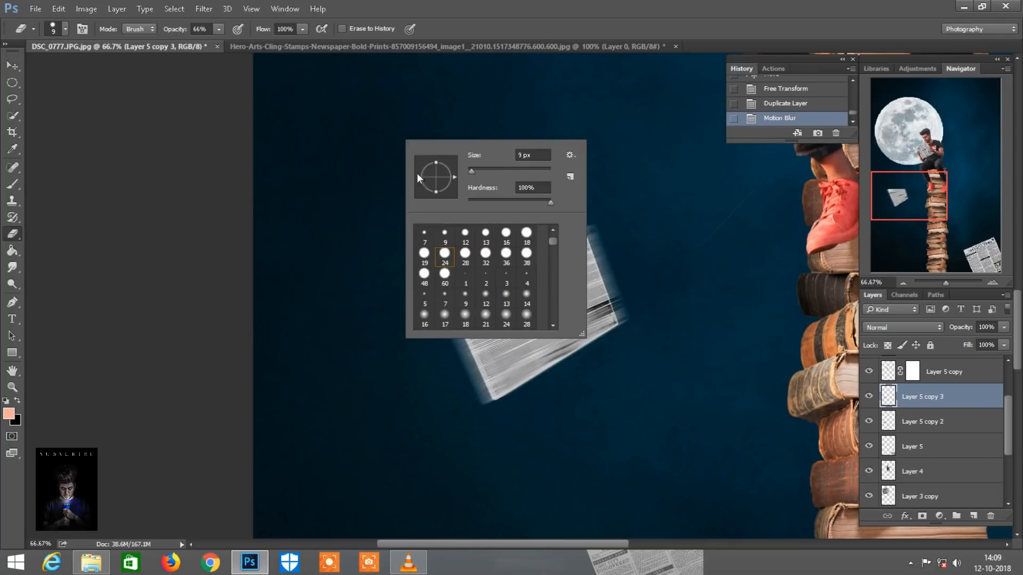
double_click(472, 320)
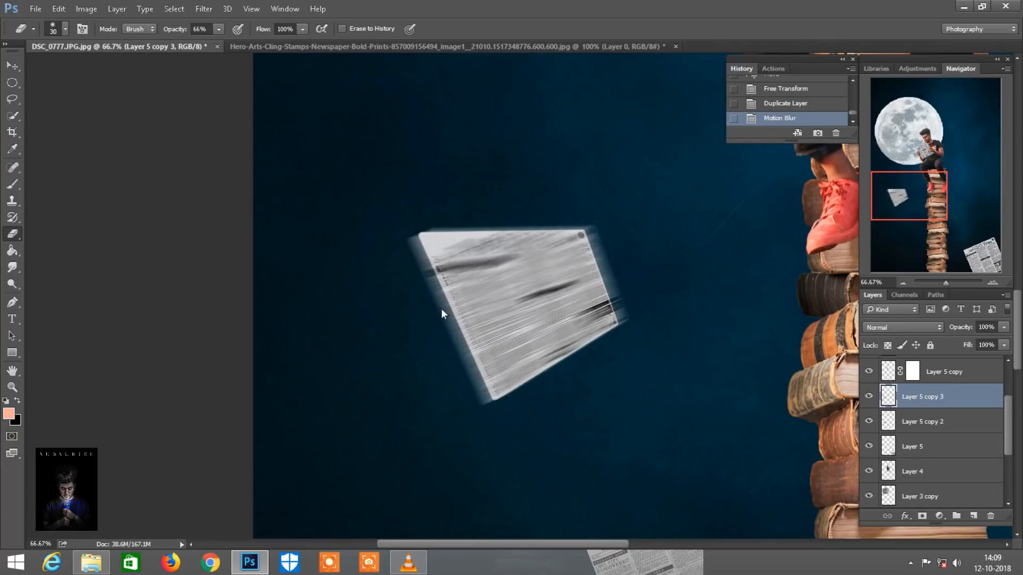
key("bracketright")
left_click_drag(475, 349, 426, 241)
mouse_move(453, 245)
left_mouse_down()
mouse_move(470, 267)
mouse_move(504, 380)
left_mouse_up()
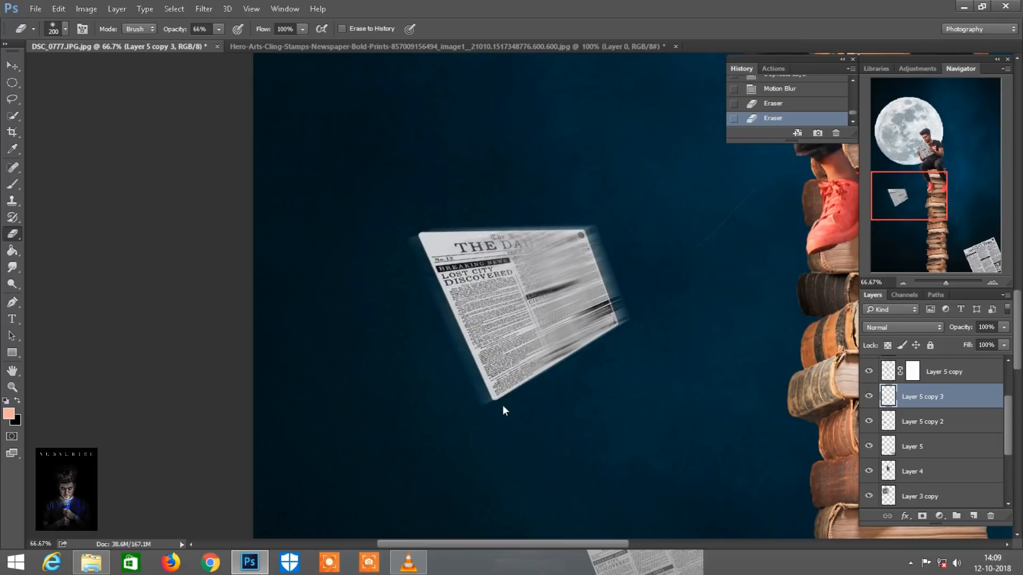
Close the Hero-Arts newspaper source document without saving its changes
scroll(631, 415, "down", 3)
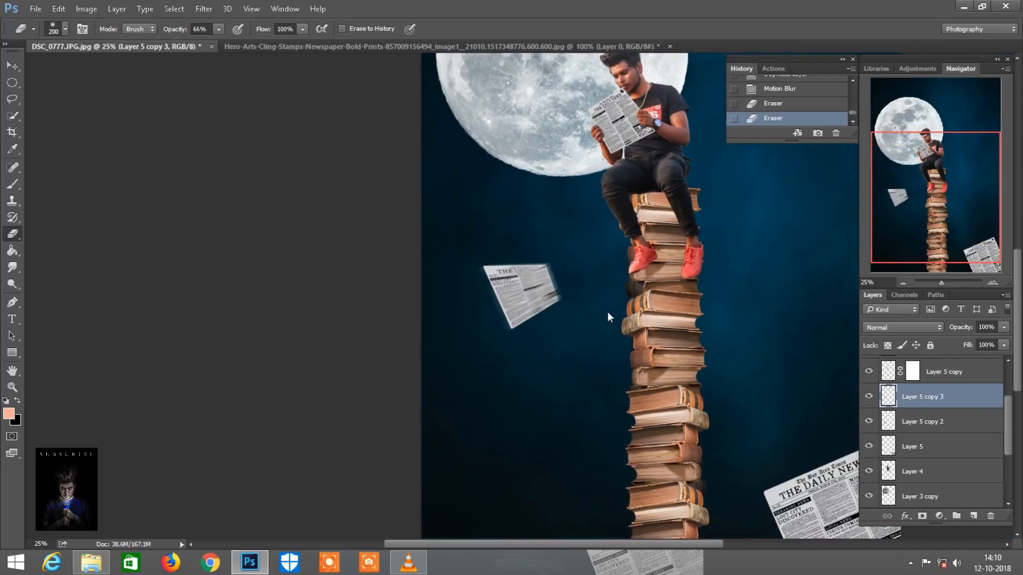
scroll(607, 311, "down", 1)
right_click(509, 46)
left_click(521, 65)
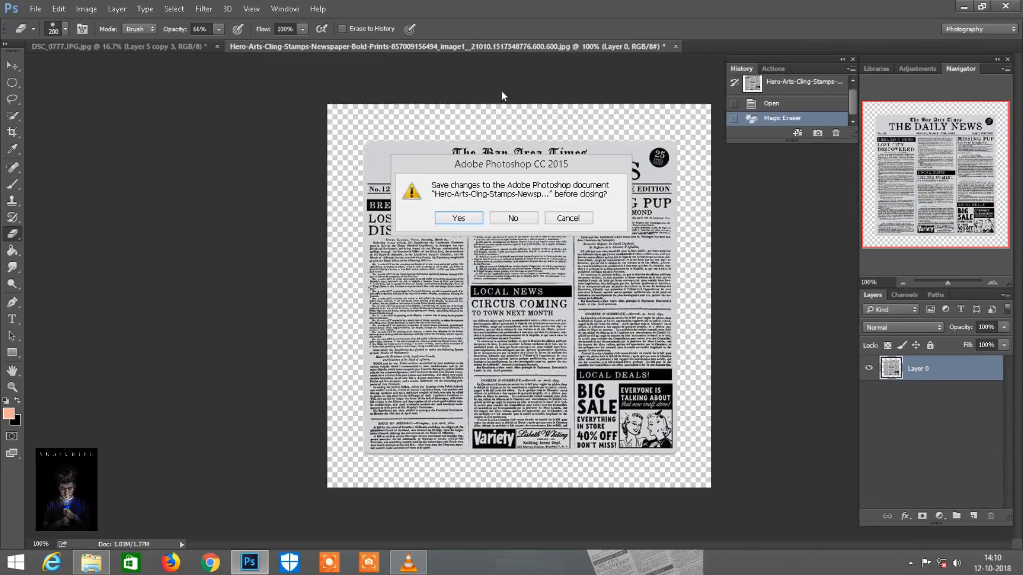
left_click(524, 220)
Open NY_NYT.jpg from the image folder and bring its newspaper page into the composite, right of the seated man
left_click(101, 568)
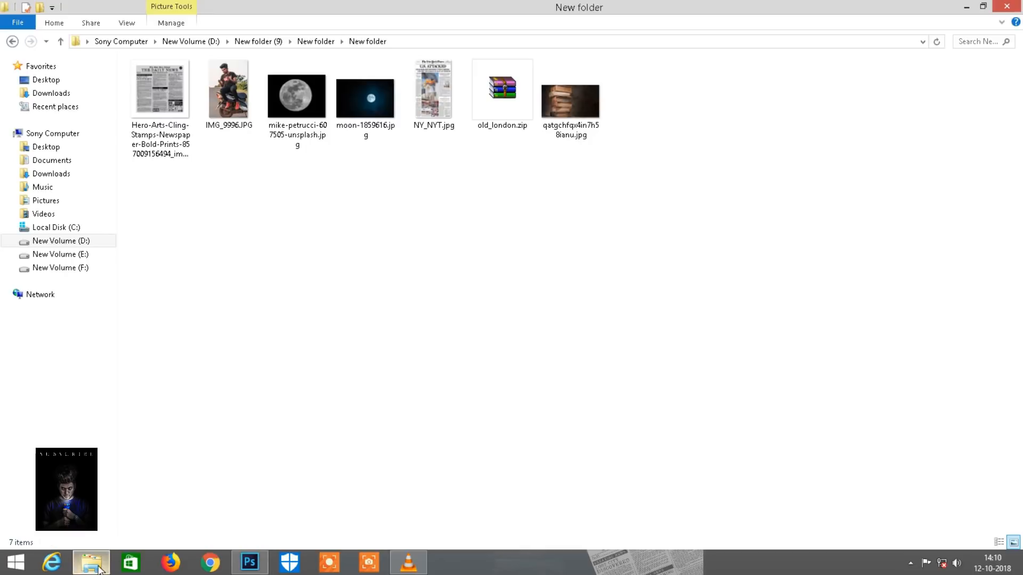
left_click_drag(424, 87, 592, 40)
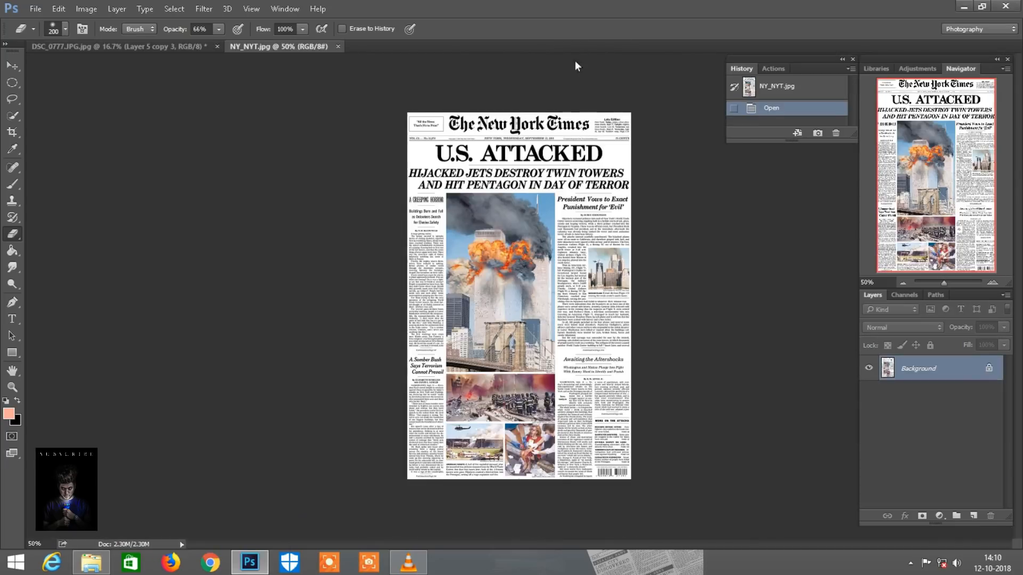
left_click(13, 66)
left_click_drag(316, 112, 605, 275)
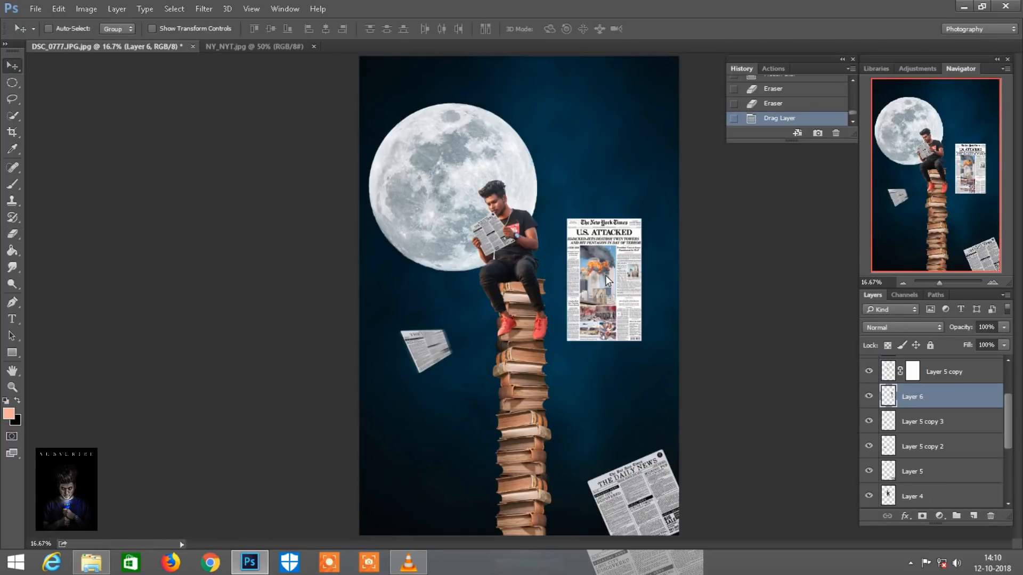
Scale the New York Times page down proportionally to 53% in width and height with Free Transform
left_click(49, 29)
left_click(57, 9)
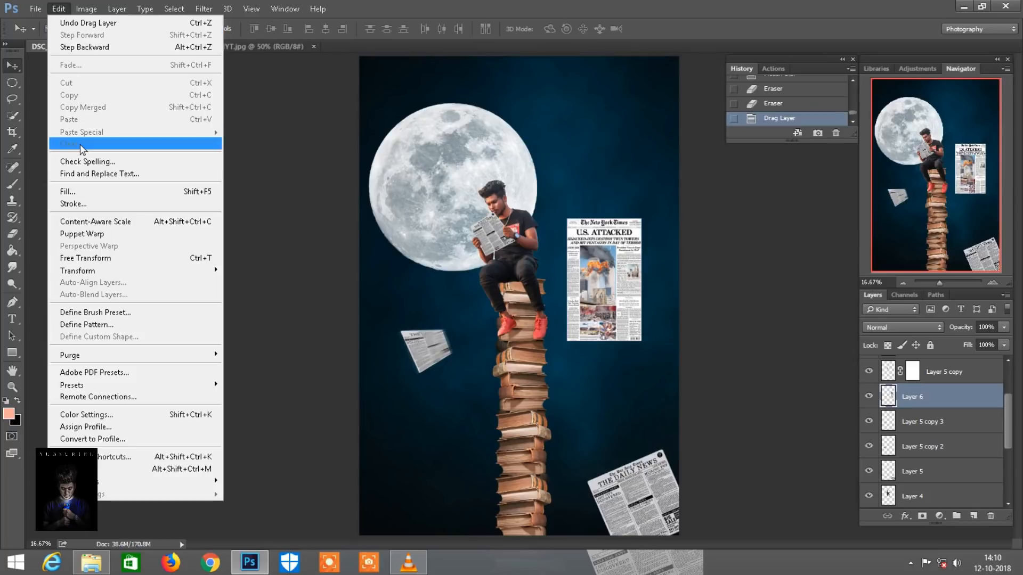
left_click(83, 259)
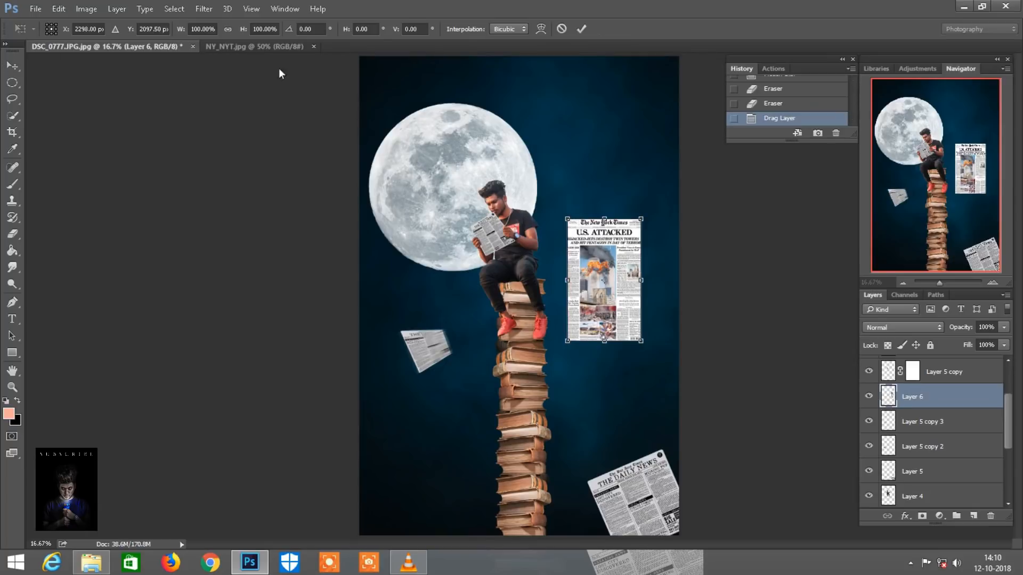
left_click(228, 28)
left_click_drag(242, 26, 213, 21)
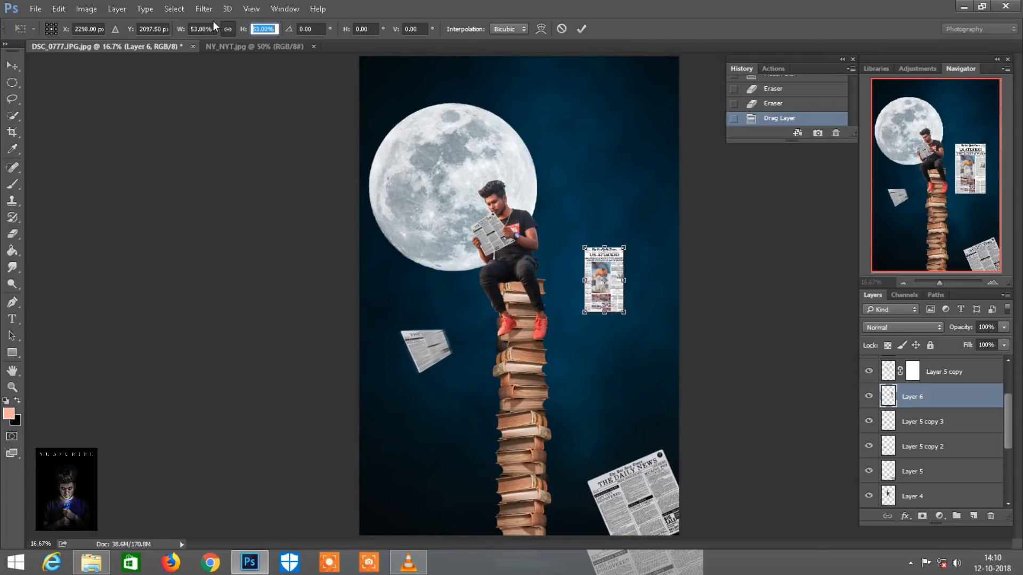
Warp the New York Times page into a curved, tilted flying sheet beside the seated man and apply the transform
key("ctrl+plus")
key("ctrl+plus")
scroll(761, 279, "right", 5)
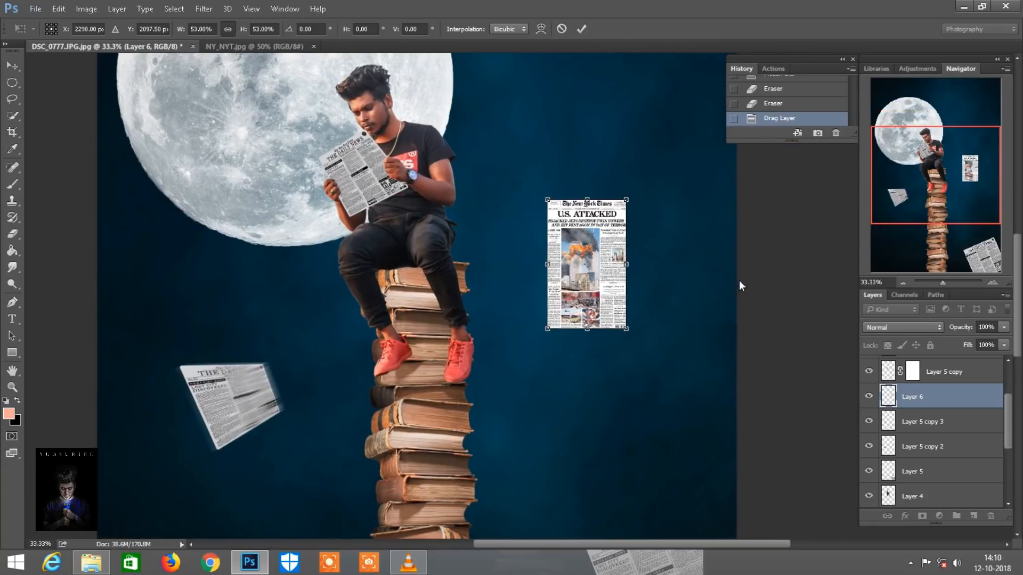
right_click(578, 262)
left_click(609, 354)
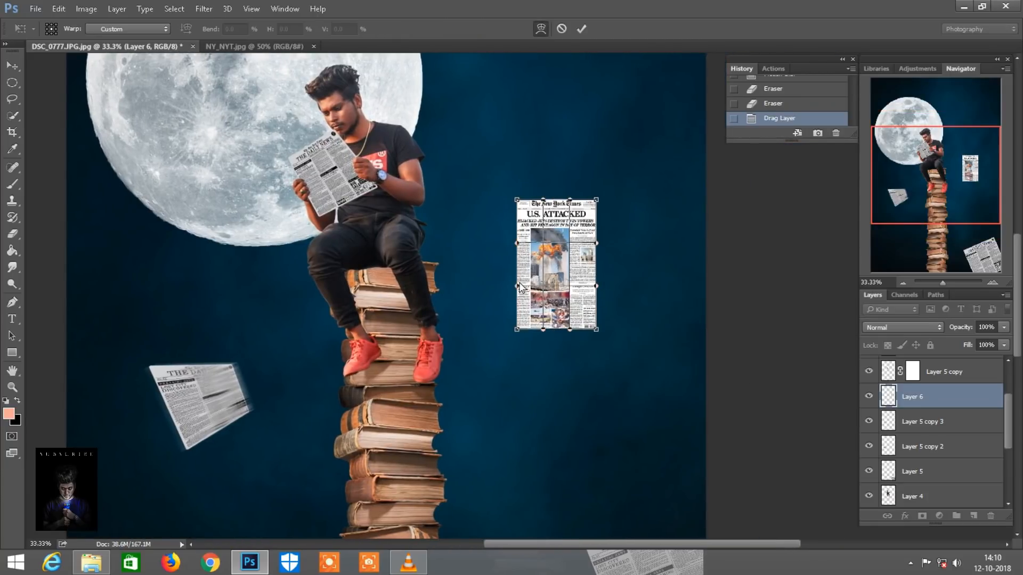
left_click_drag(519, 289, 535, 281)
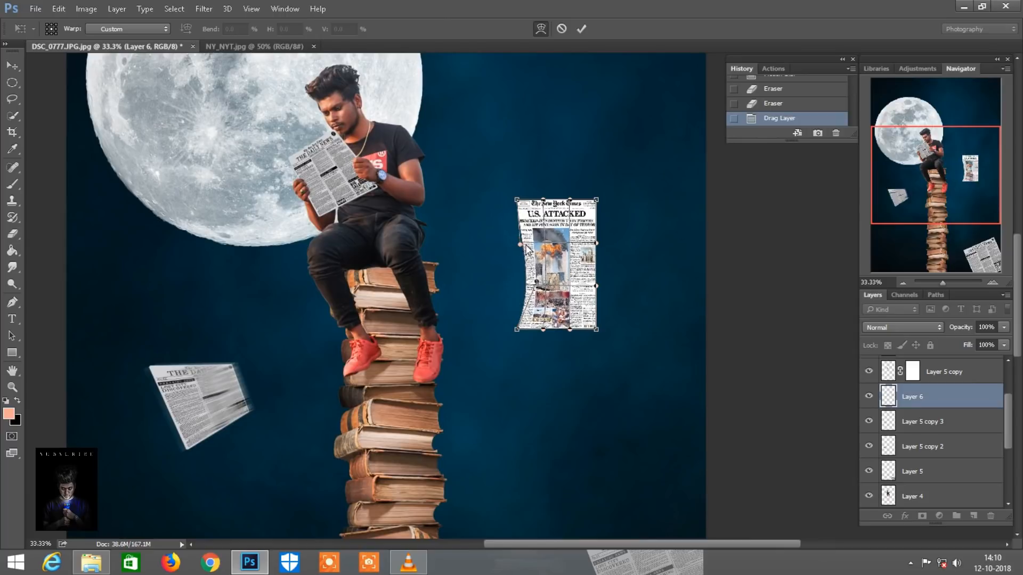
left_click_drag(596, 200, 572, 173)
left_click_drag(598, 326, 595, 296)
left_click_drag(517, 201, 603, 252)
scroll(533, 240, "down", 2)
left_click(581, 29)
Apply a Motion Blur to the warped New York Times page at a 23° angle and 66 pixels distance
left_click(204, 8)
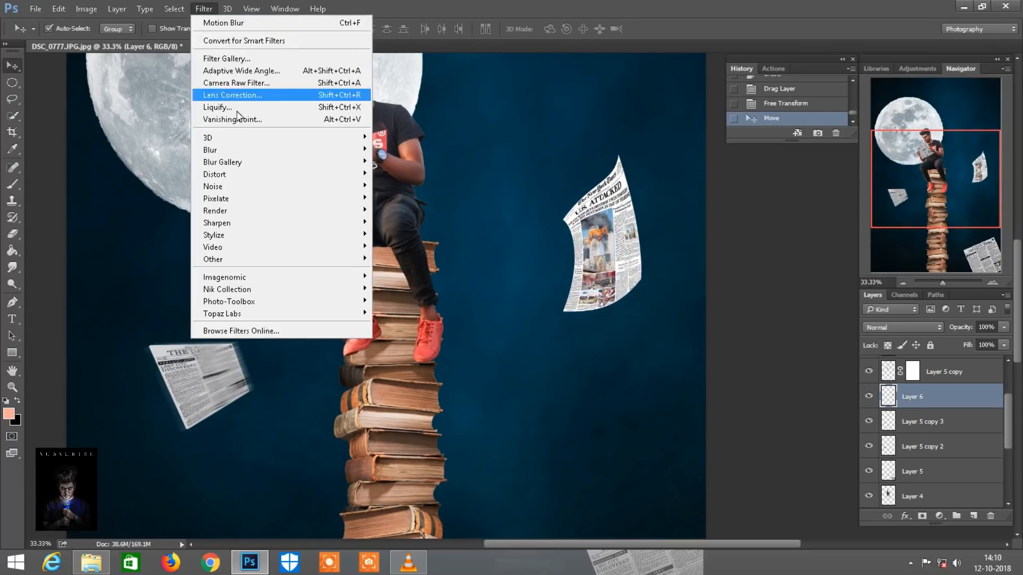
mouse_move(296, 152)
left_click(397, 223)
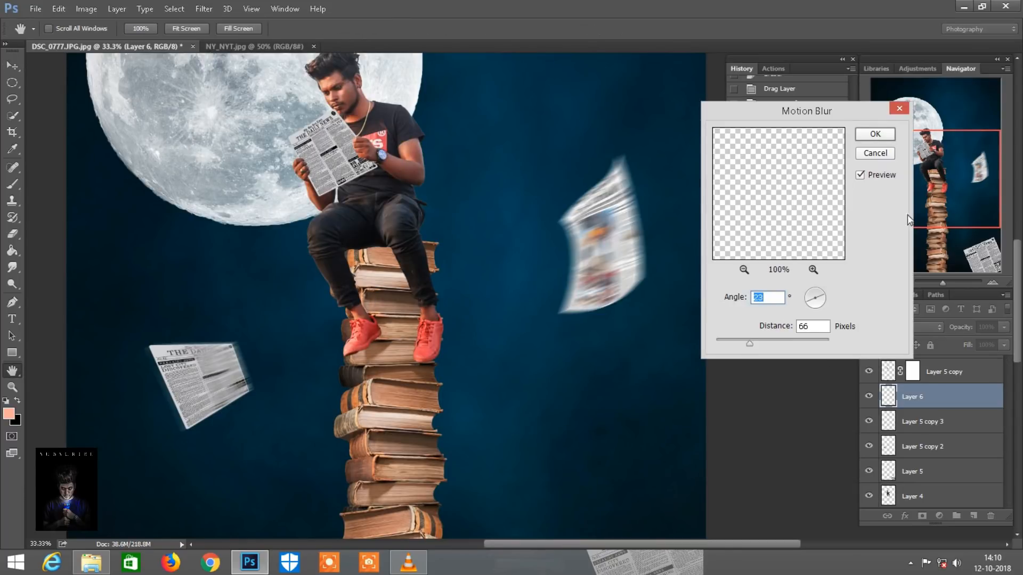
left_click(888, 131)
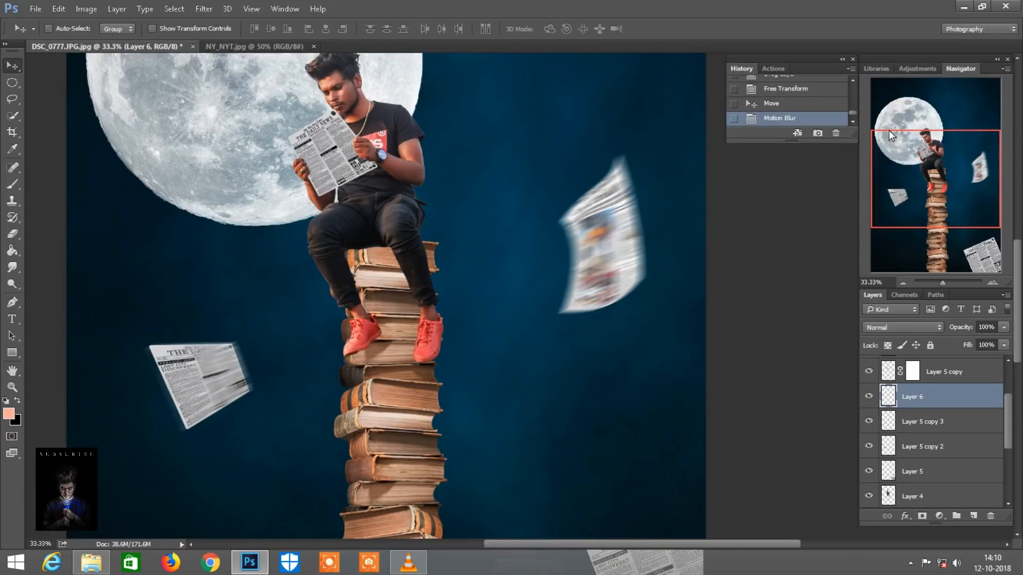
key("ctrl+minus")
key("ctrl+minus")
key("ctrl+minus")
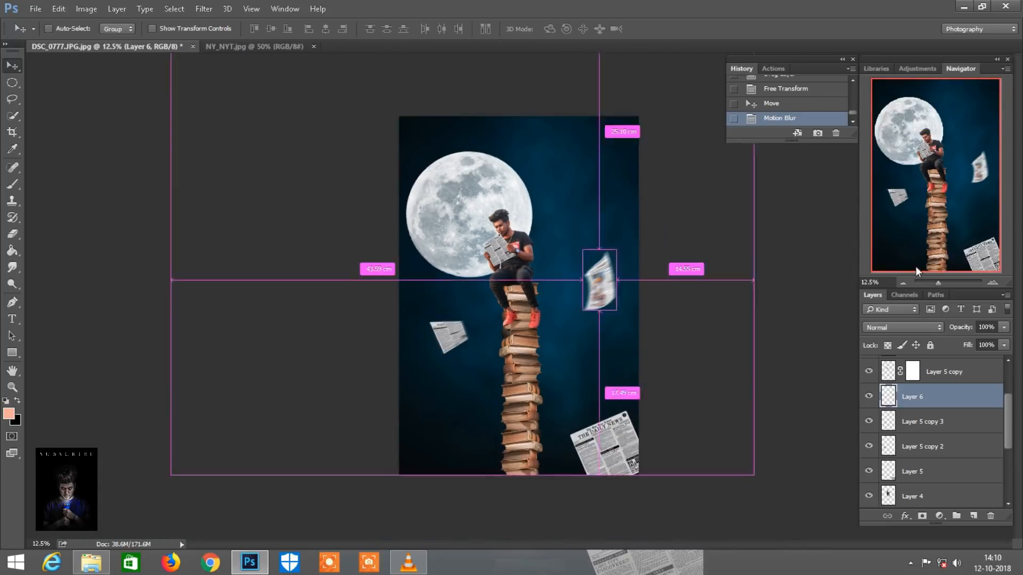
Start a text line directly above Layer 1, left of the book tower, and set its color to white (ffffff)
key("ctrl+plus")
key("ctrl+plus")
key("ctrl+plus")
left_click_drag(966, 193, 959, 247)
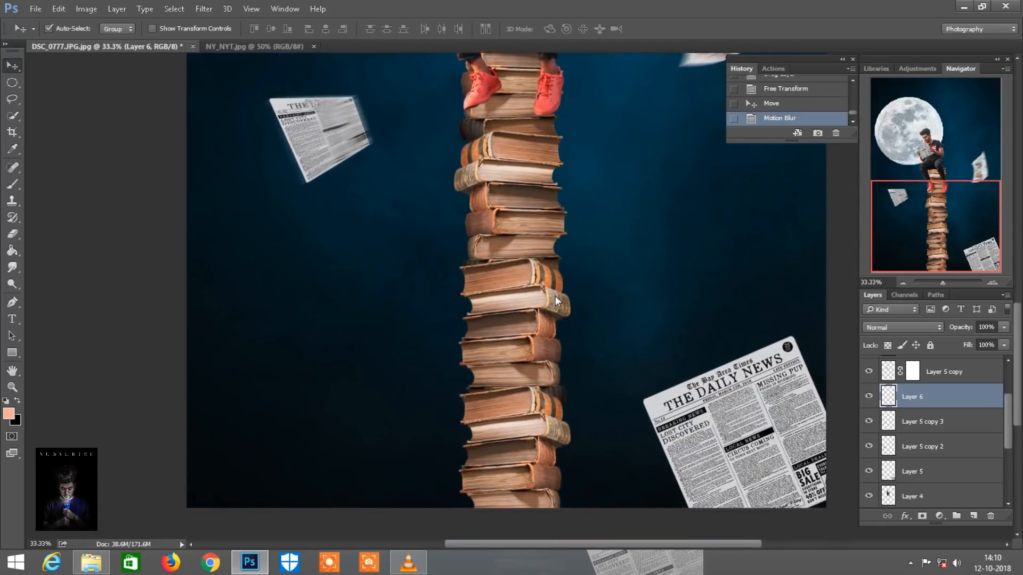
scroll(555, 296, "down", 2)
scroll(586, 341, "right", 2)
scroll(942, 475, "down", 3)
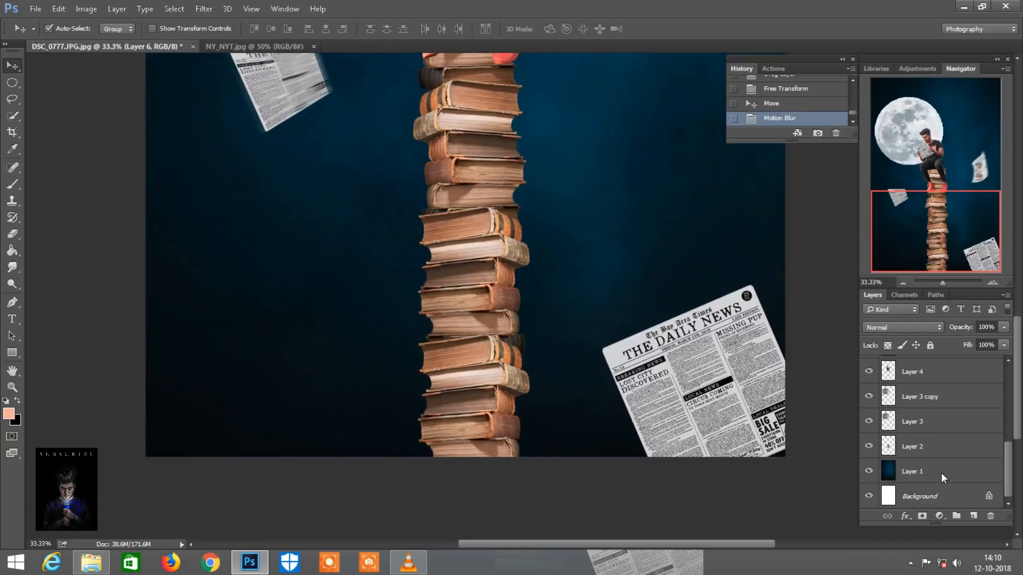
left_click(937, 472)
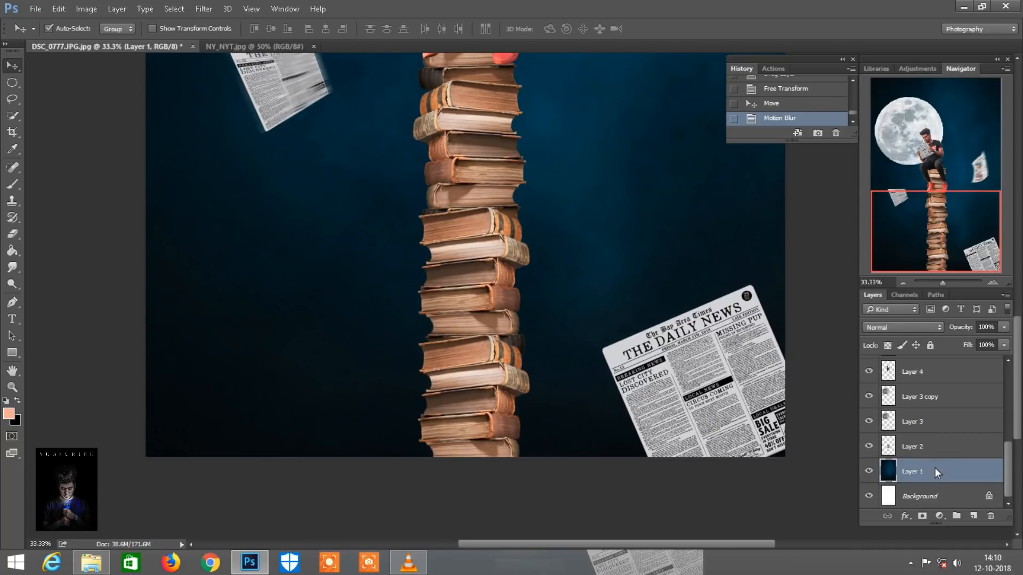
left_click(13, 319)
left_click(292, 272)
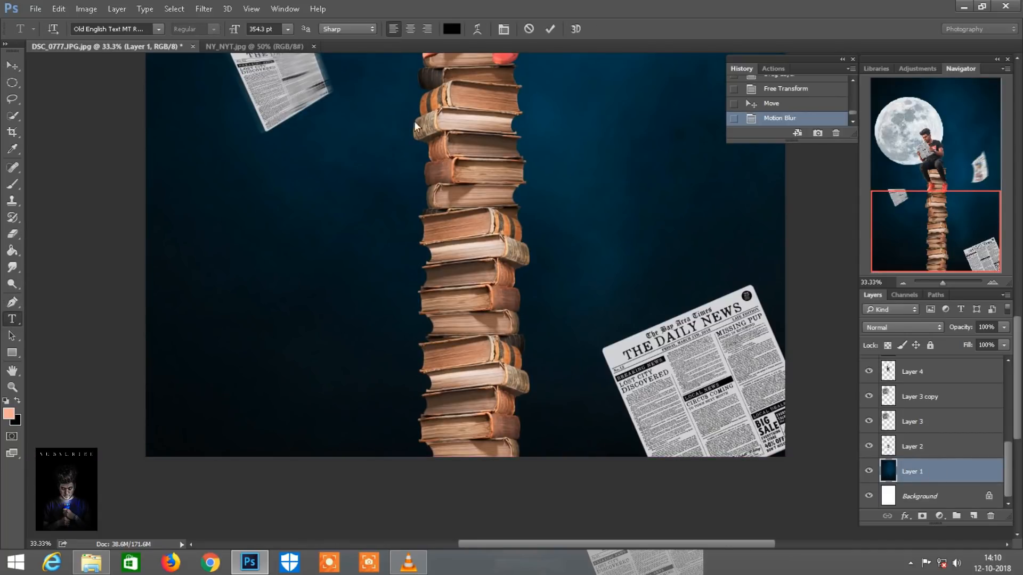
left_click(451, 29)
left_click(343, 263)
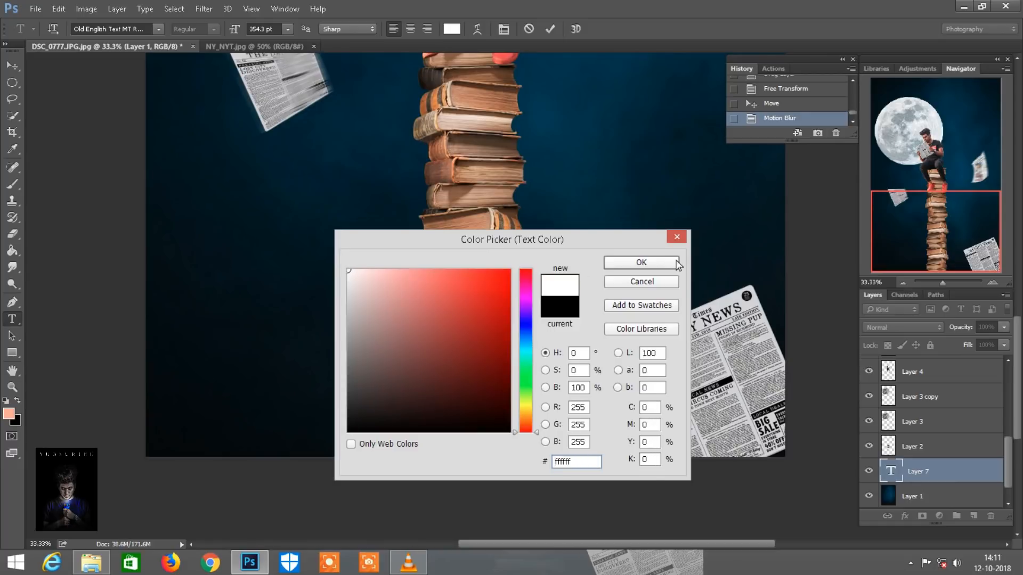
left_click(672, 262)
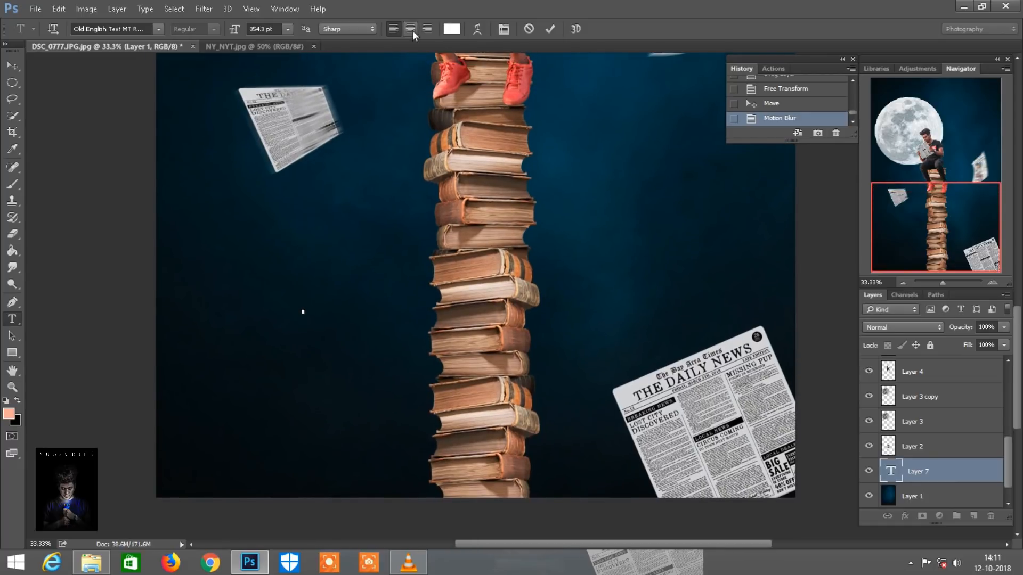
Set the text size to 72 pt and enter "The Daily News" across the lower part of the book tower
left_click(287, 31)
left_click(274, 232)
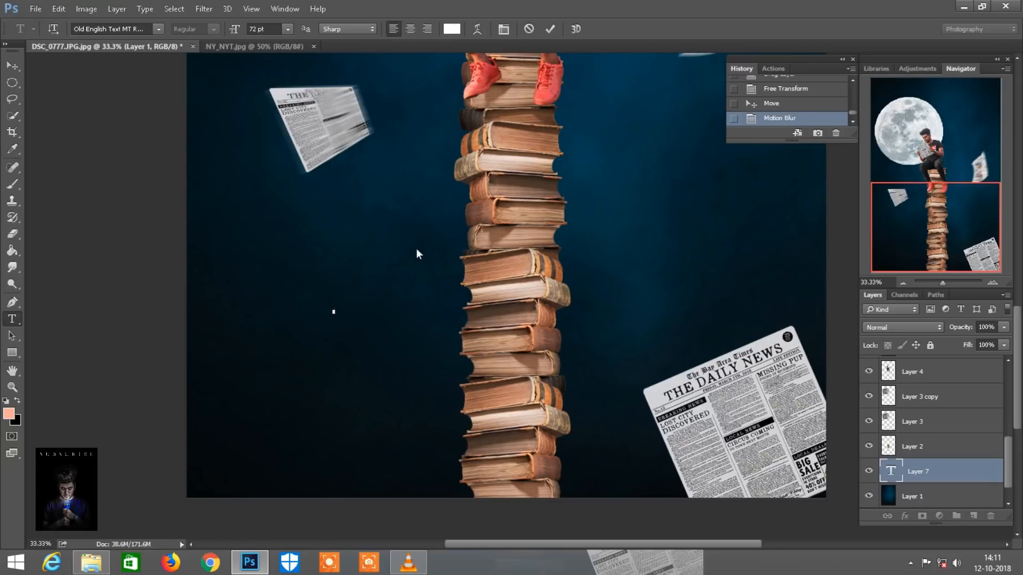
type("T")
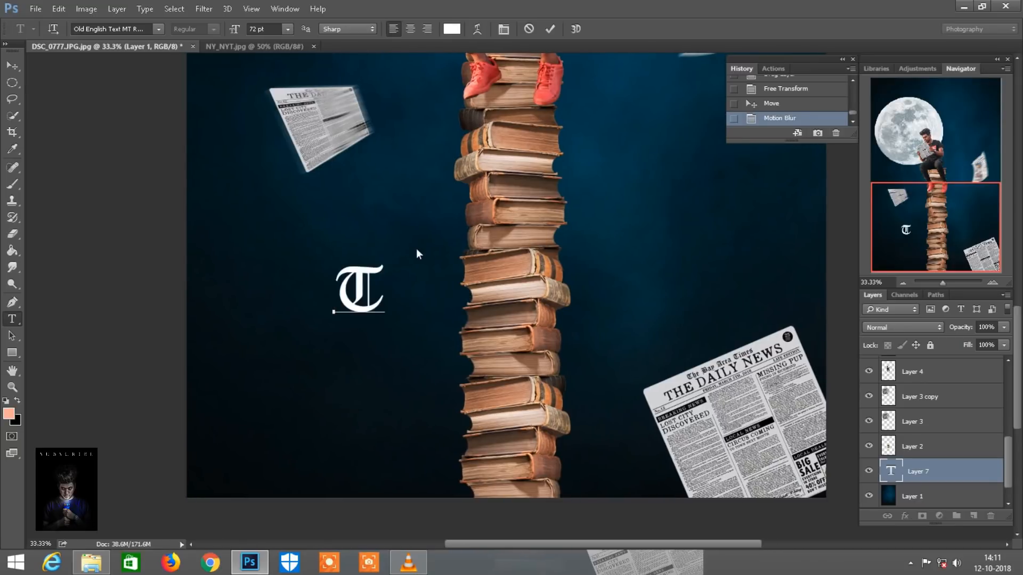
type("he D")
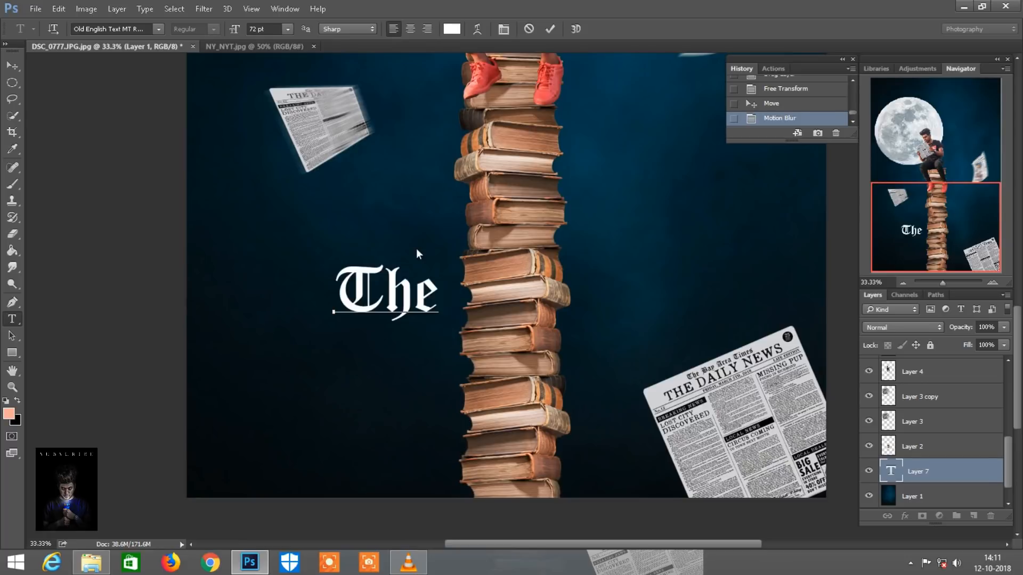
type("aily")
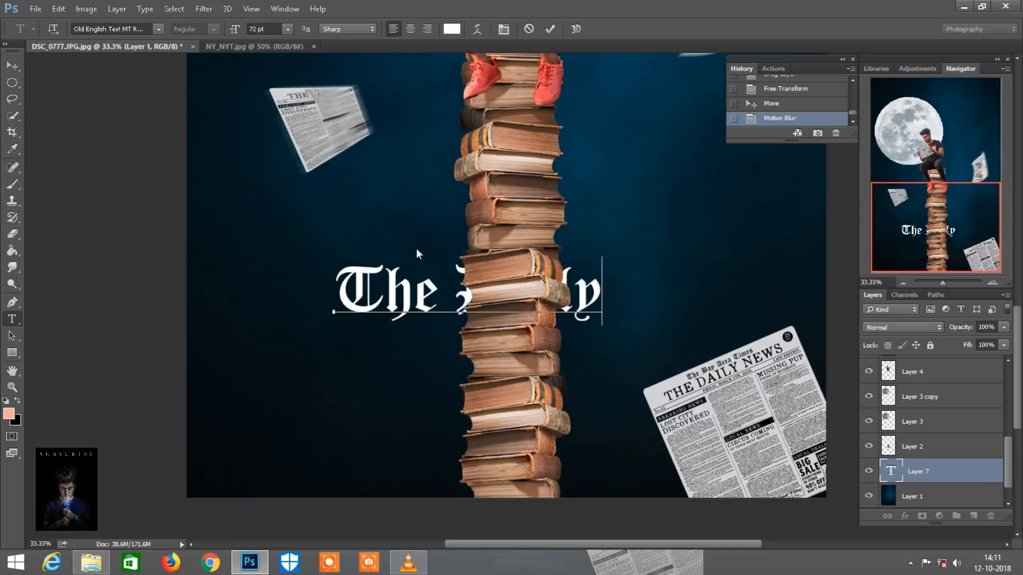
type(" News")
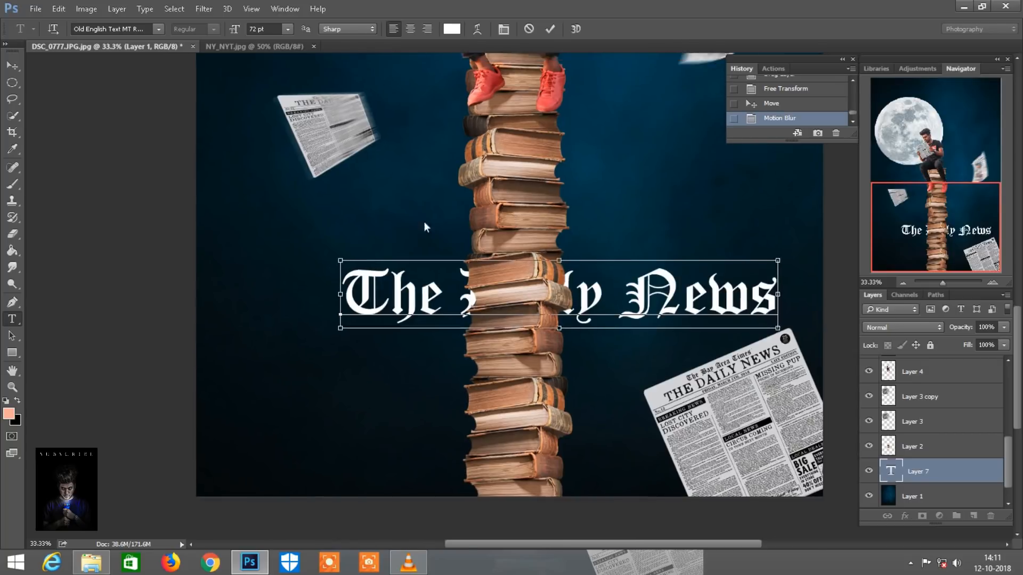
Enlarge the title "The Daily News" to 84 pt, center it behind the book tower, and commit the text
key("ctrl+minus")
left_click_drag(396, 314, 600, 314)
left_click_drag(678, 313, 774, 321)
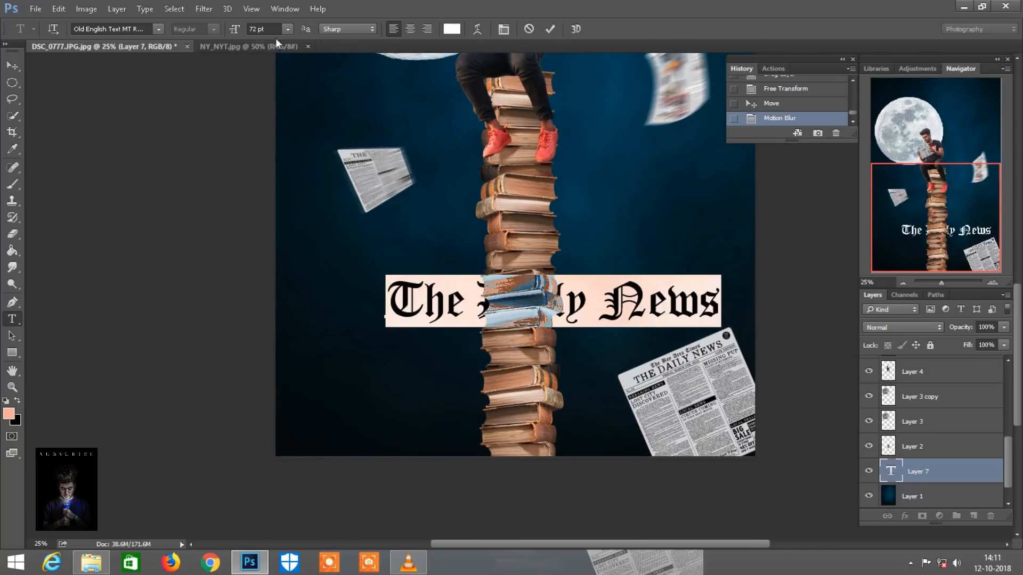
left_click_drag(233, 32, 248, 31)
left_click_drag(606, 364, 522, 361)
mouse_move(232, 27)
left_mouse_down()
mouse_move(220, 25)
mouse_move(236, 28)
left_mouse_up()
left_click_drag(557, 376, 562, 375)
left_click(552, 31)
key("ctrl+minus")
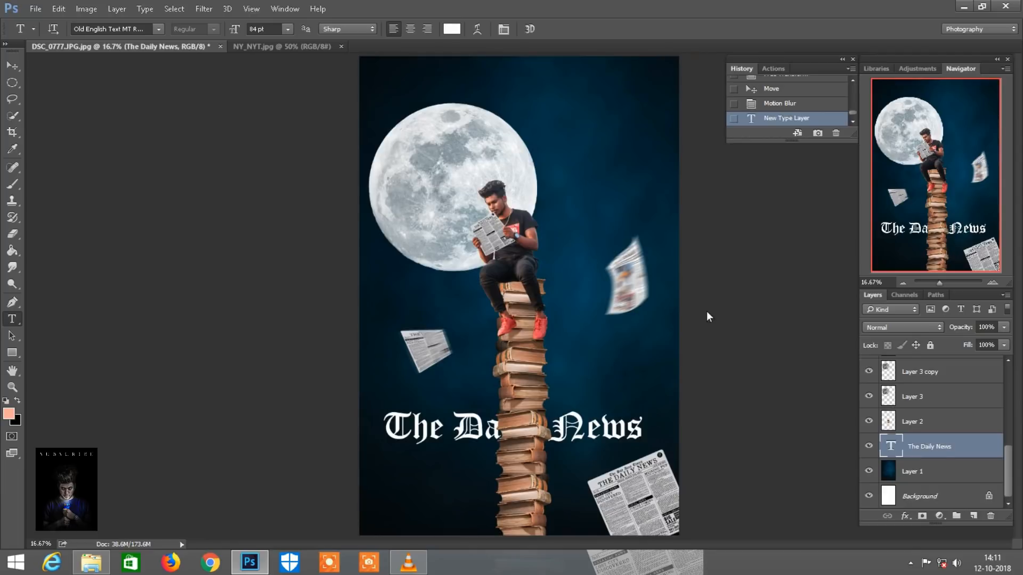
On the seated man's layer, Layer 4, erase the edge beside his lower leg with a 90 px eraser at 100% opacity
key("ctrl+plus")
key("ctrl+plus")
mouse_move(967, 198)
left_mouse_down()
mouse_move(969, 251)
mouse_move(965, 186)
mouse_move(965, 198)
left_mouse_up()
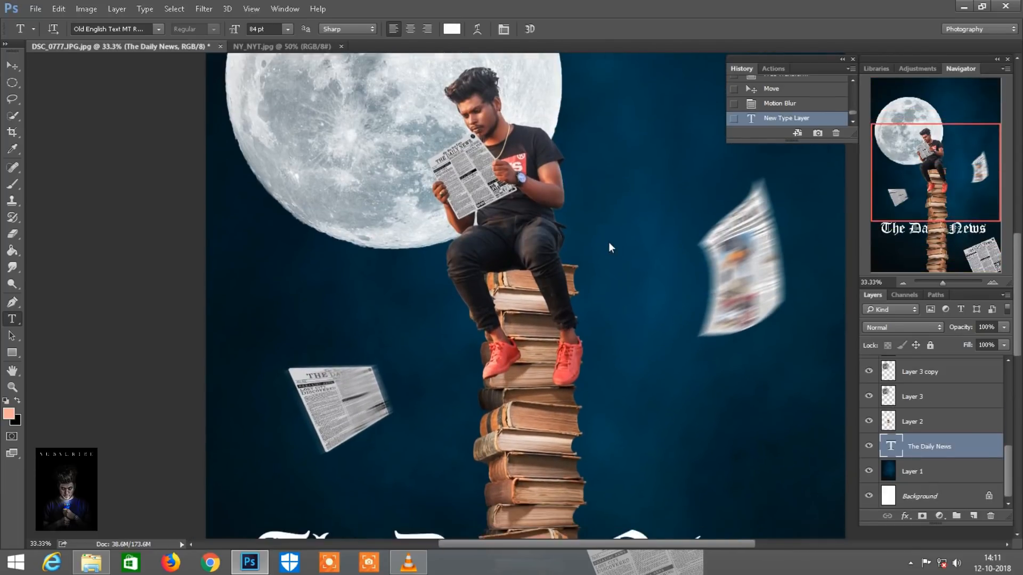
scroll(608, 243, "down", 3)
key("ctrl+plus")
scroll(488, 251, "down", 3)
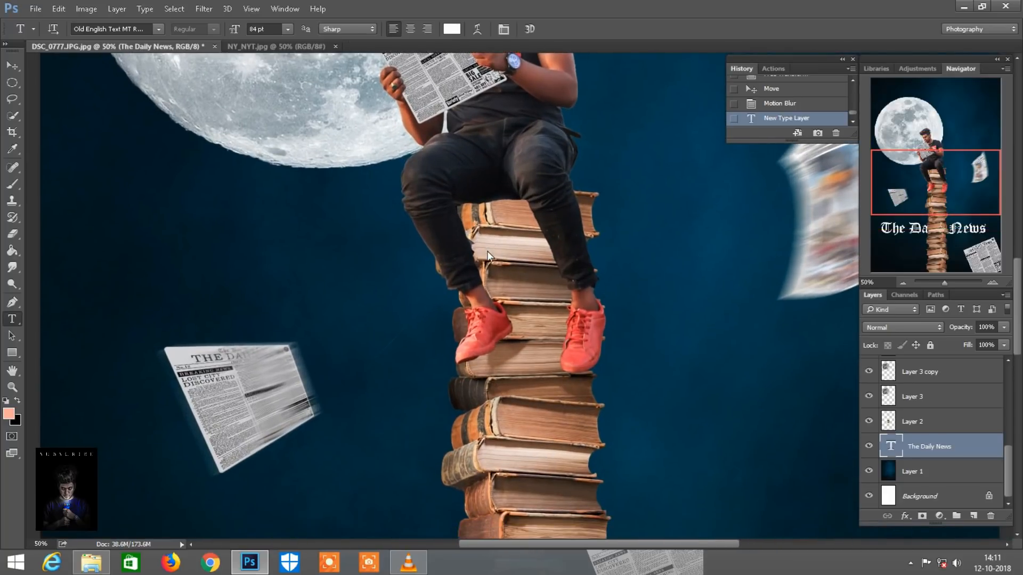
scroll(487, 255, "down", 1)
key("v")
left_click(509, 128)
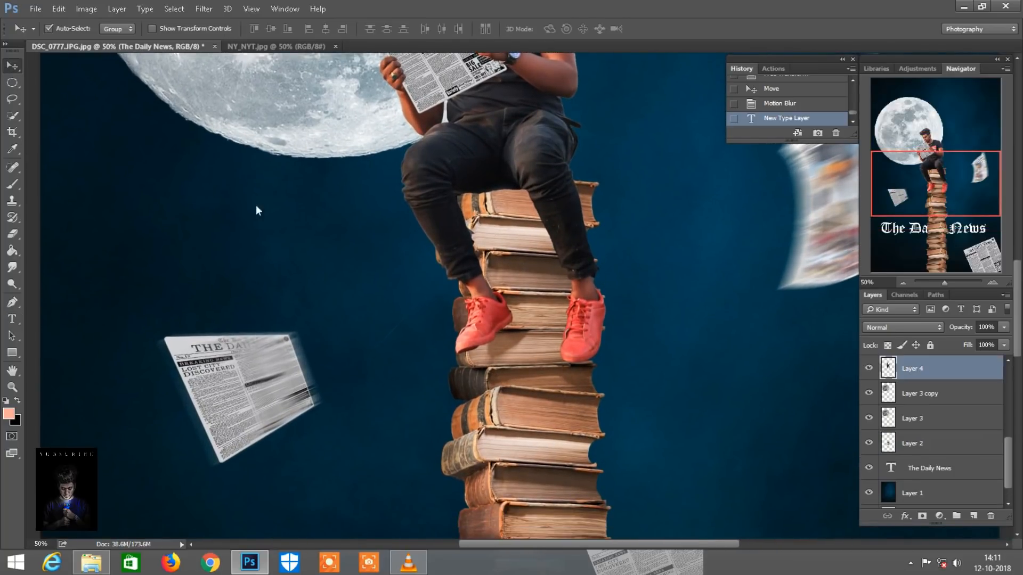
left_click(12, 234)
scroll(407, 152, "left", 3)
right_click(408, 153)
left_click(451, 285)
left_click(167, 29)
left_click_drag(168, 29, 691, 207)
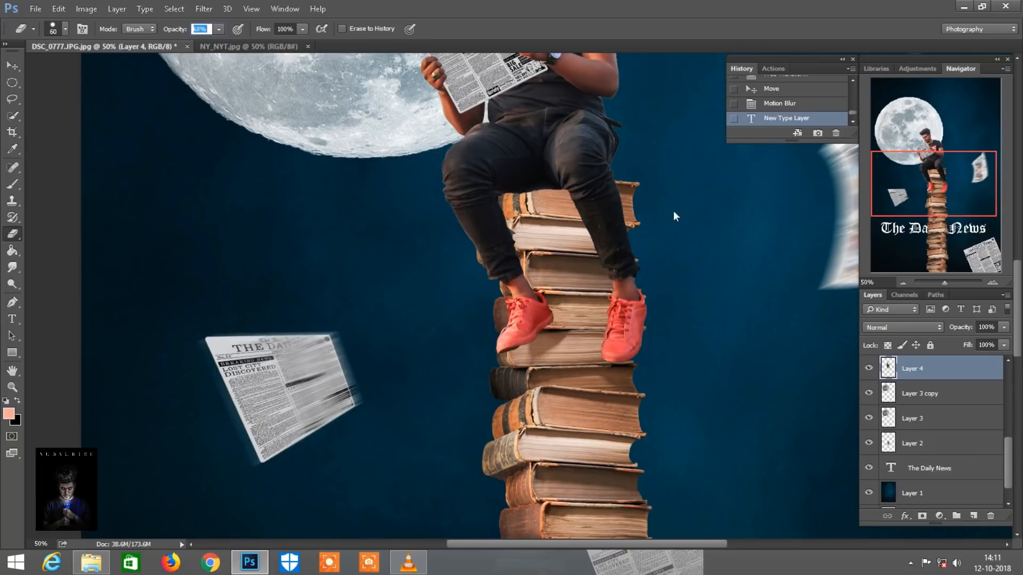
left_click_drag(177, 27, 422, 57)
left_click_drag(639, 271, 631, 244)
scroll(632, 244, "up", 9)
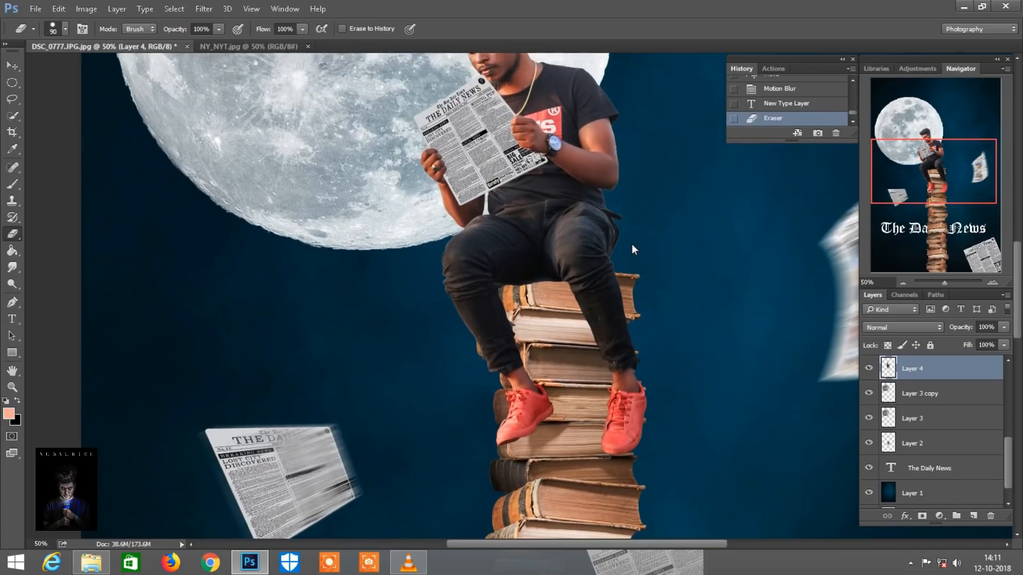
Select the book layer under the man, Layer 2, and set up a soft black brush at 47% opacity
scroll(632, 244, "down", 4)
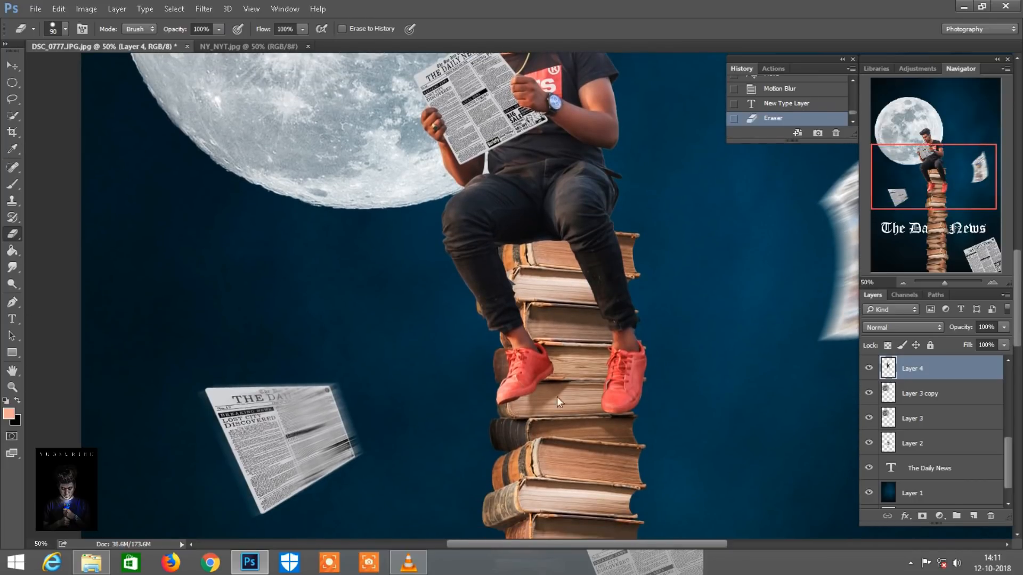
left_click(12, 66)
left_click(547, 273)
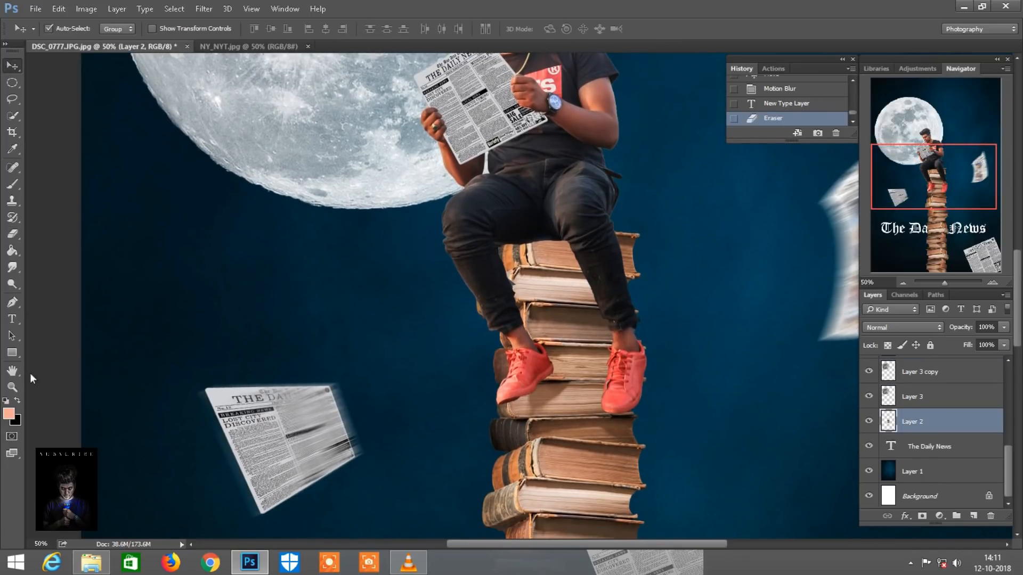
left_click(17, 401)
left_click(12, 184)
right_click(325, 122)
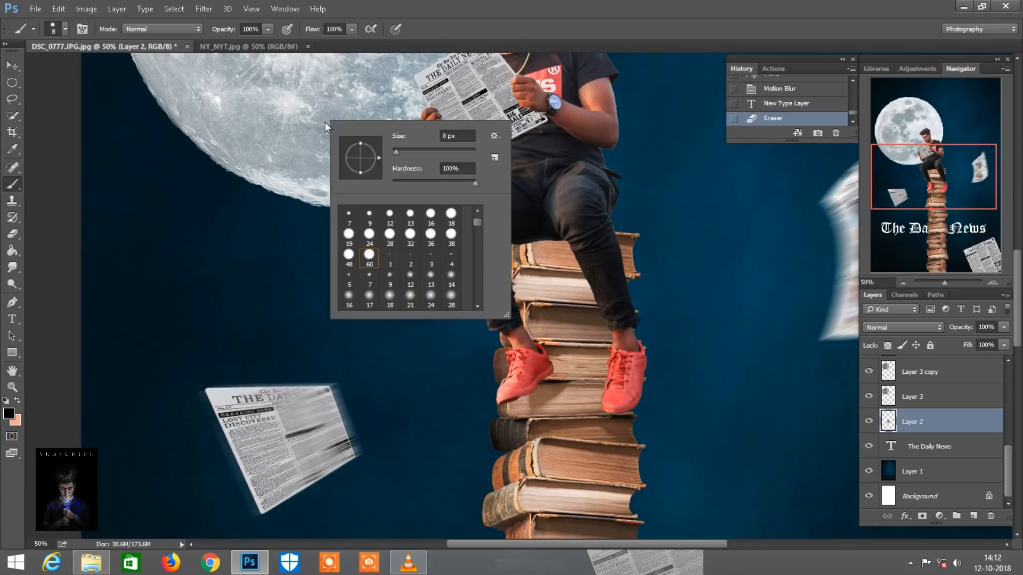
double_click(389, 298)
left_click_drag(223, 30, 183, 27)
Paint black shadows on the upper books beneath the man's thighs and beside his lower leg with a 100 px brush
key("bracketright")
key("bracketright")
key("bracketright")
key("bracketright")
key("bracketright")
key("bracketright")
key("bracketright")
key("bracketright")
key("bracketright")
key("bracketright")
key("bracketright")
key("bracketright")
key("bracketright")
key("bracketright")
key("bracketright")
key("ctrl+plus")
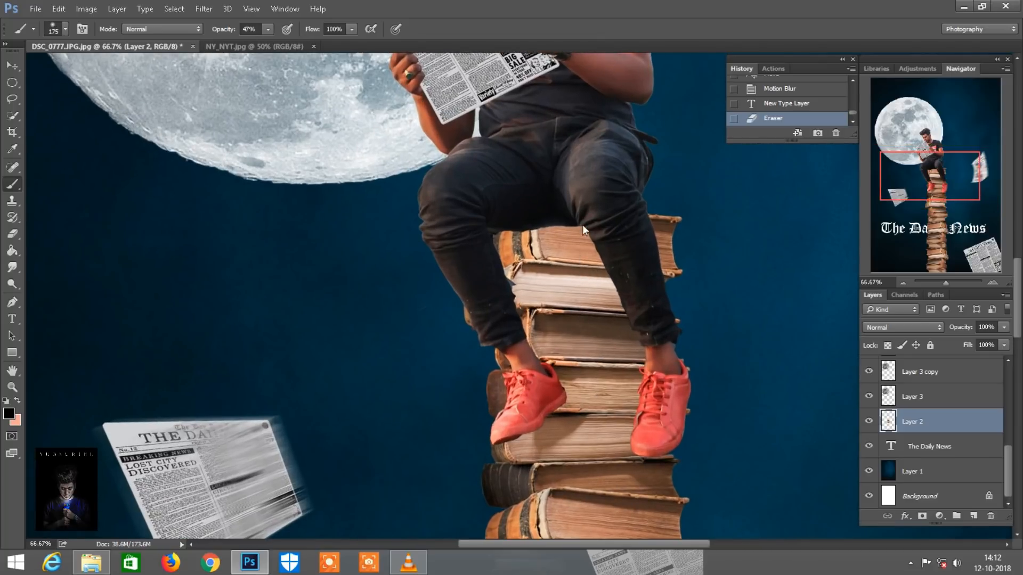
key("bracketleft")
key("bracketleft")
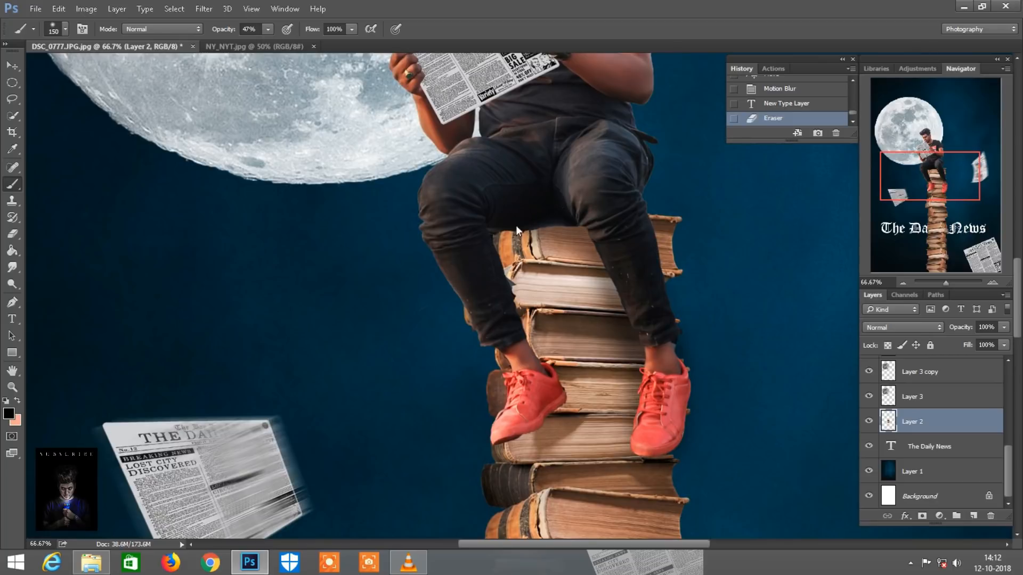
key("bracketleft")
key("bracketleft")
mouse_move(508, 251)
left_mouse_down()
mouse_move(538, 373)
mouse_move(514, 290)
mouse_move(582, 219)
left_mouse_up()
left_click_drag(649, 322, 654, 333)
mouse_move(584, 232)
left_mouse_down()
mouse_move(547, 217)
mouse_move(587, 218)
left_mouse_up()
key("ctrl+minus")
key("ctrl+minus")
key("ctrl+minus")
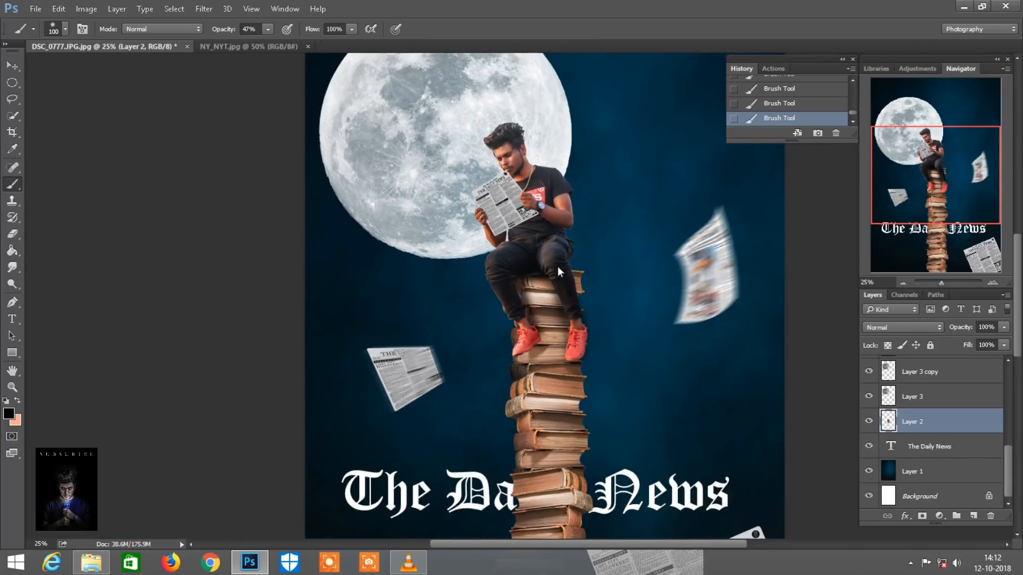
scroll(558, 266, "down", 2)
key("ctrl+plus")
left_click_drag(781, 283, 530, 202)
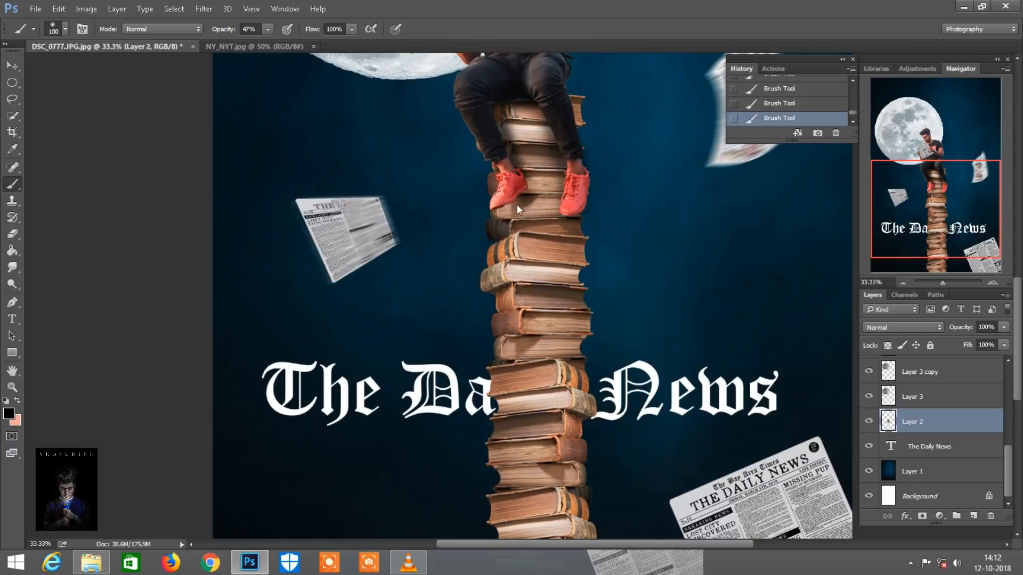
Add a Color Lookup adjustment layer above the book tower's Layer 2, using the Blackwood 16.cube 3D LUT
scroll(570, 290, "down", 2)
key("bracketleft")
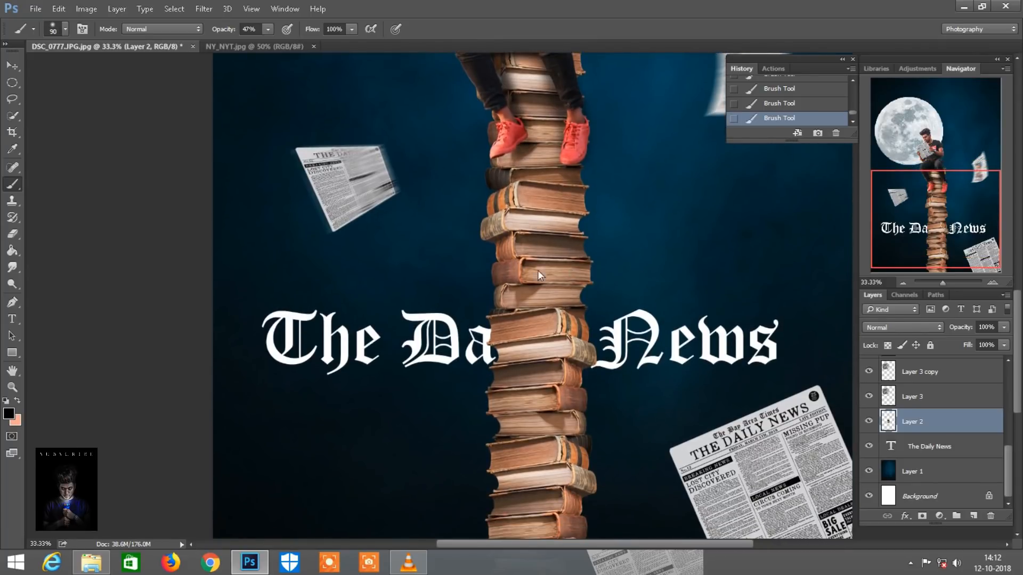
key("ctrl+minus")
key("ctrl+minus")
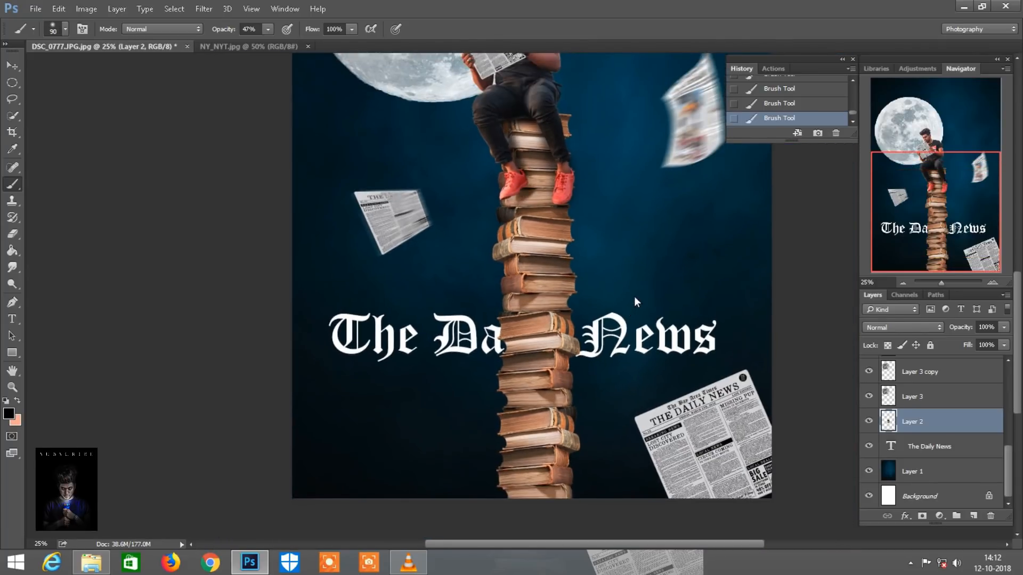
left_click(936, 514)
left_click(940, 429)
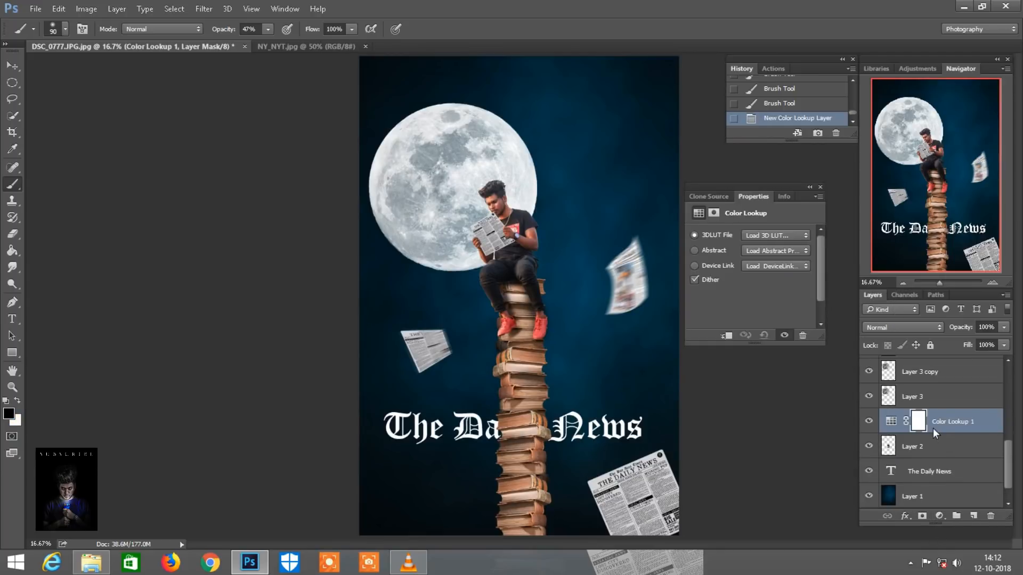
left_click(782, 236)
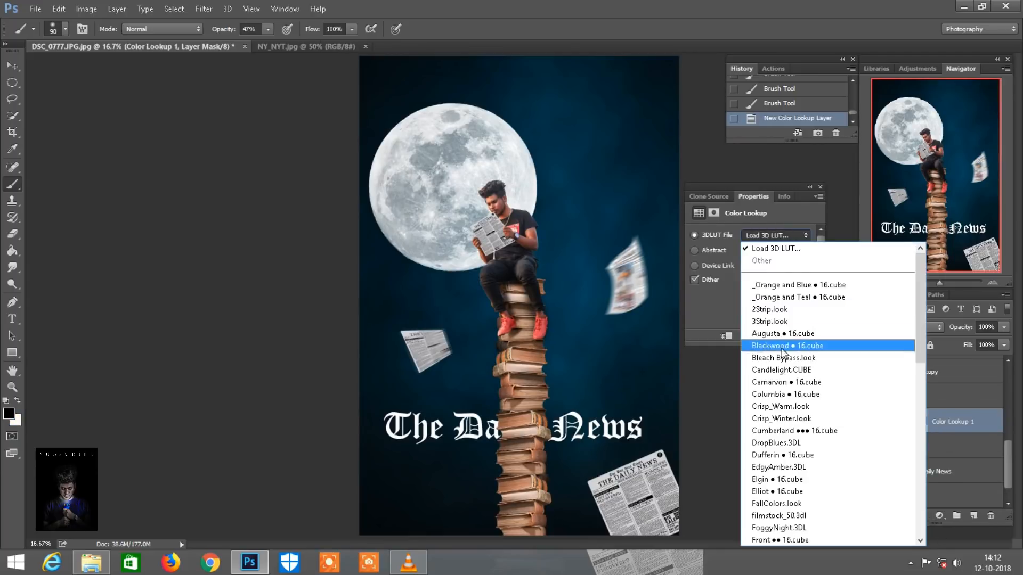
left_click(776, 350)
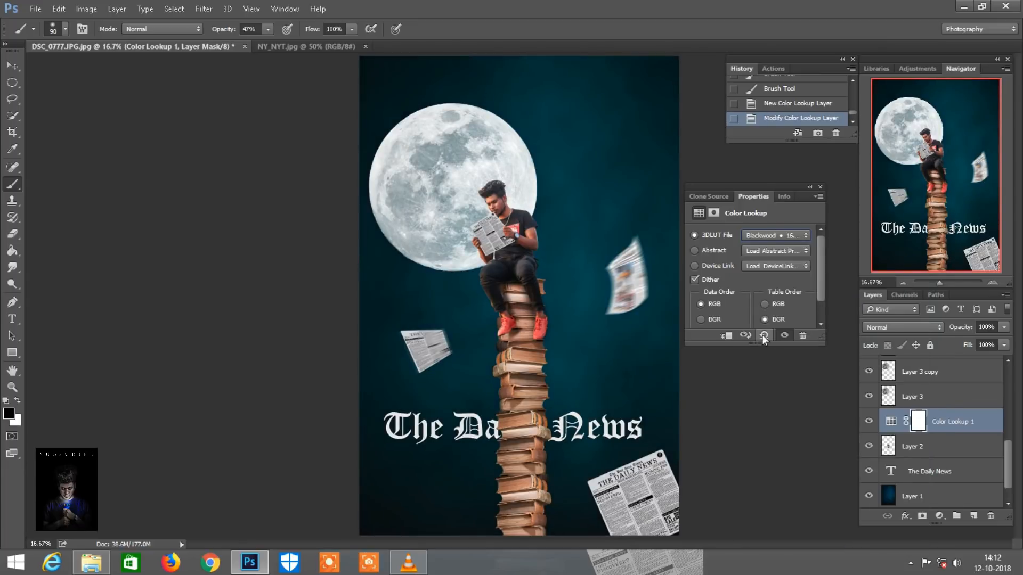
left_click(818, 190)
Examine the seated man, his shoes, the book tower and the lower part of the color-graded composite
key("ctrl+plus")
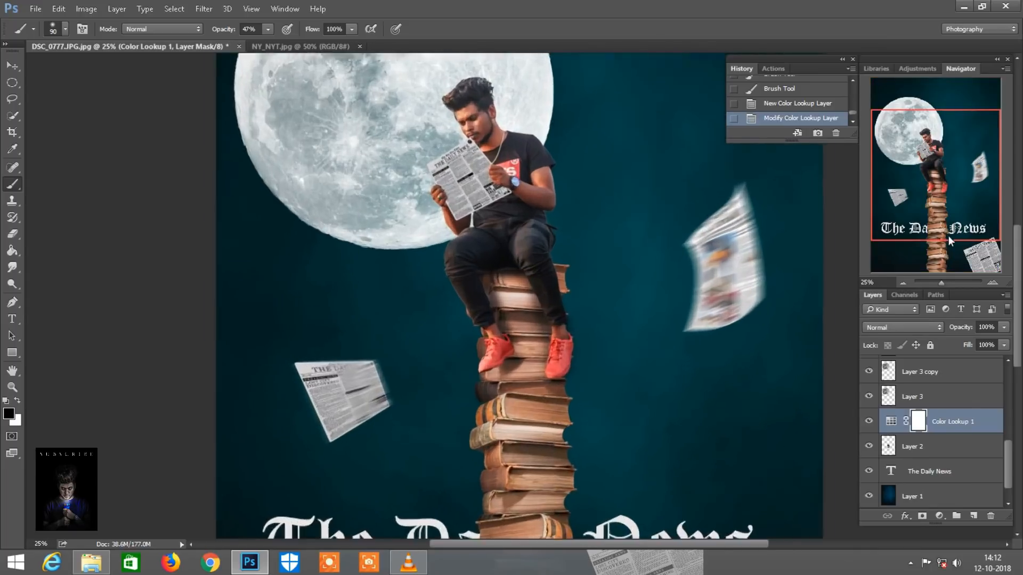
key("ctrl+plus")
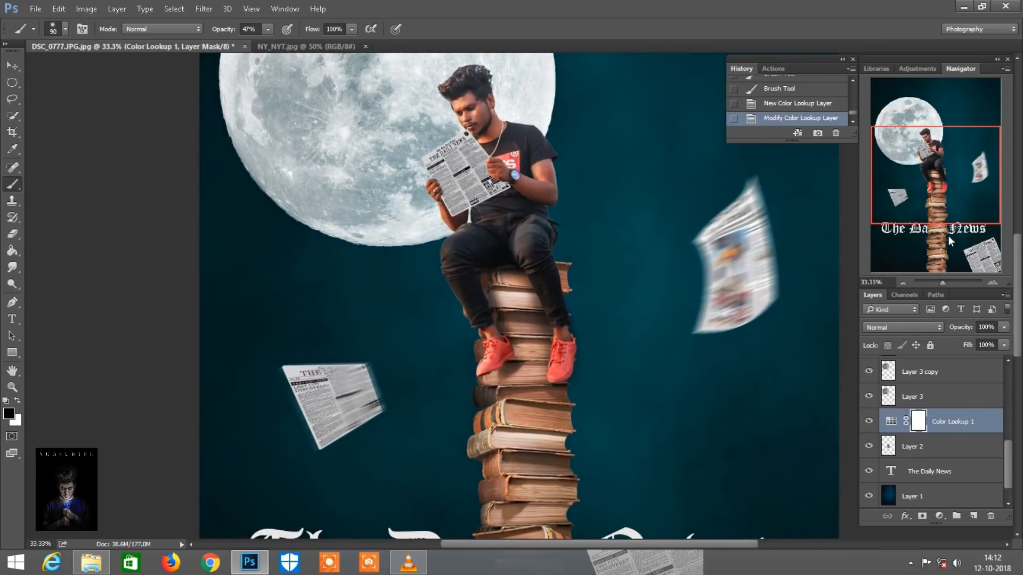
left_click(911, 449)
left_click(12, 66)
left_click(498, 208)
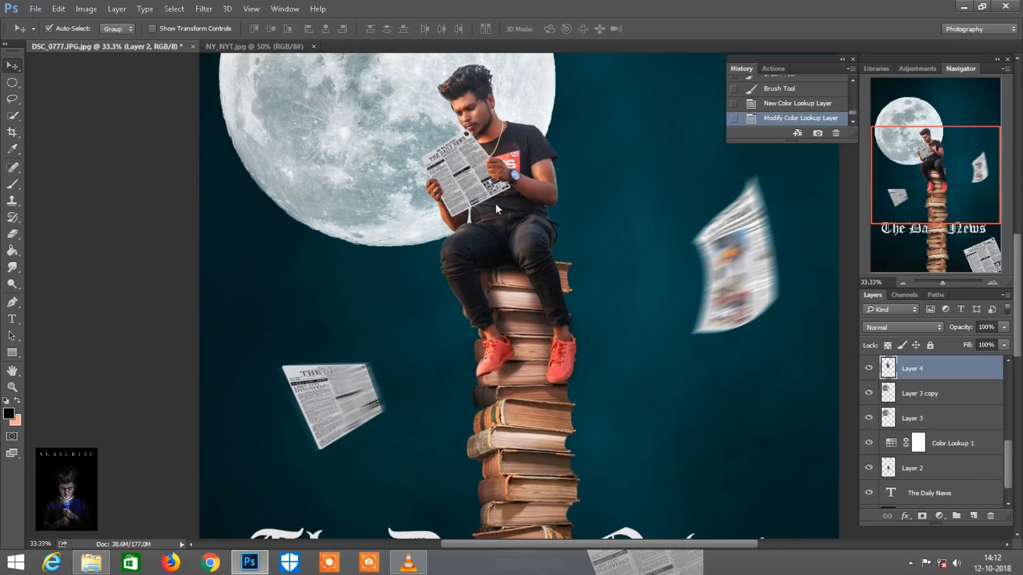
key("e")
key("ctrl+plus")
scroll(616, 360, "down", 3)
scroll(615, 354, "right", 1)
key("bracketleft")
key("bracketleft")
key("bracketleft")
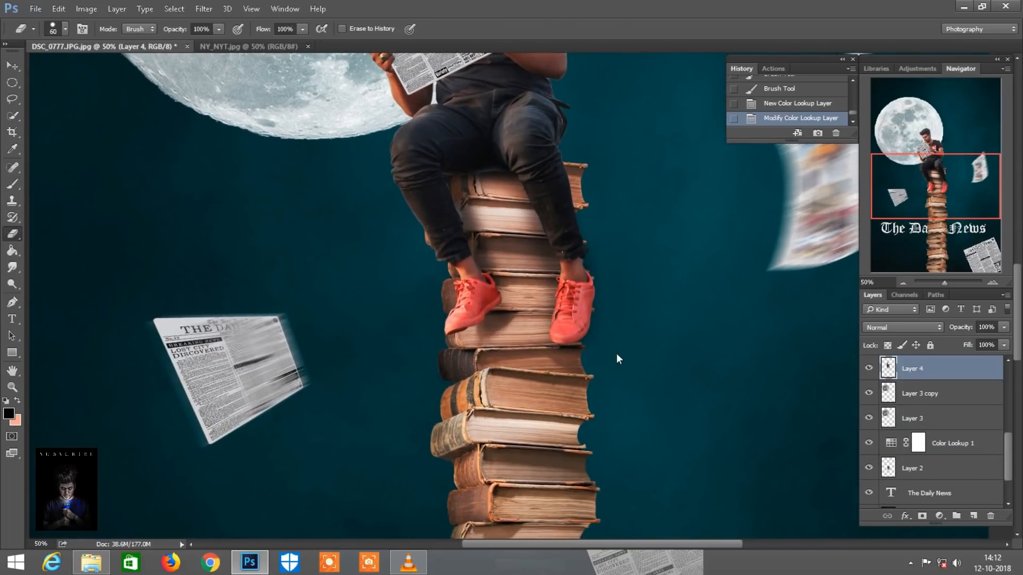
key("ctrl+minus")
key("ctrl+minus")
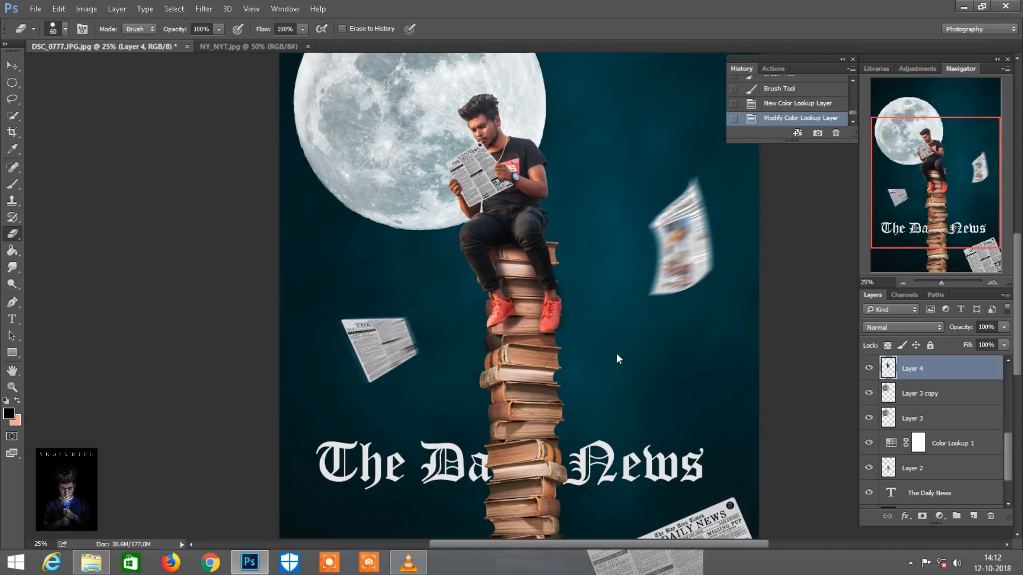
key("ctrl+minus")
key("ctrl+plus")
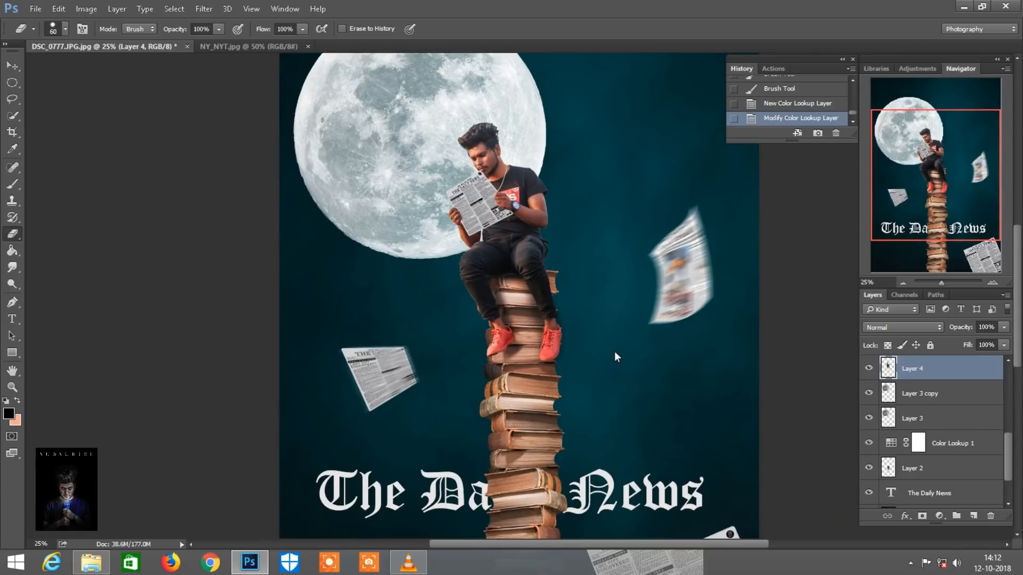
scroll(721, 276, "down", 1)
left_click_drag(915, 180, 907, 223)
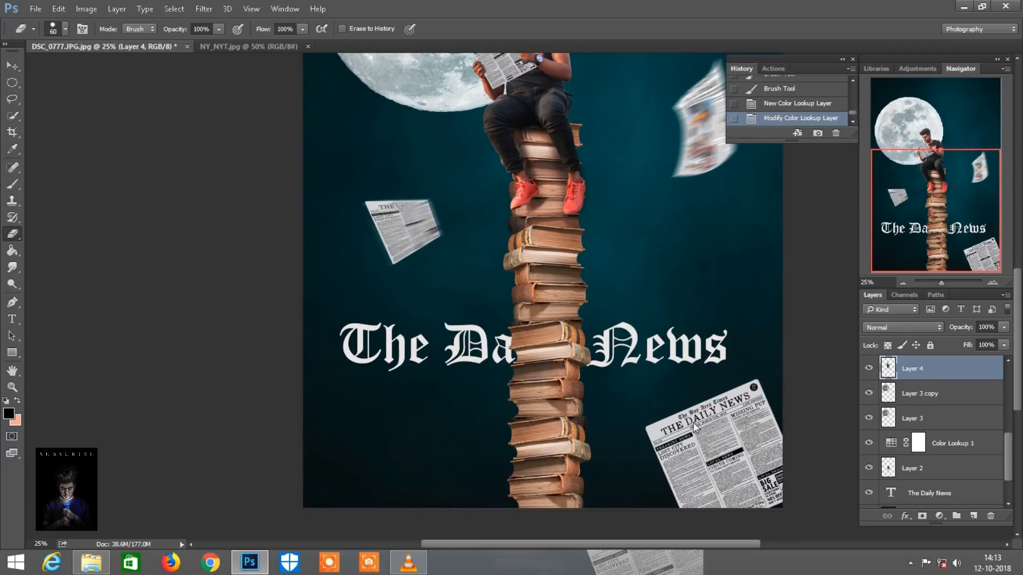
scroll(695, 426, "down", 3)
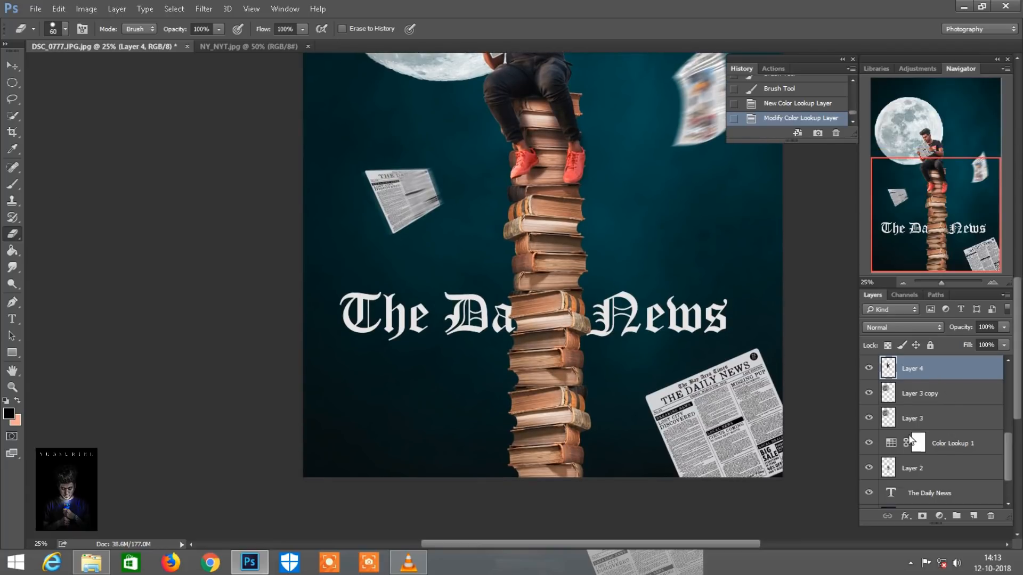
Hide the corner newspaper's layer, Layer 5, and merge the remaining visible layers
scroll(909, 433, "down", 2)
scroll(905, 433, "up", 2)
scroll(870, 412, "up", 3)
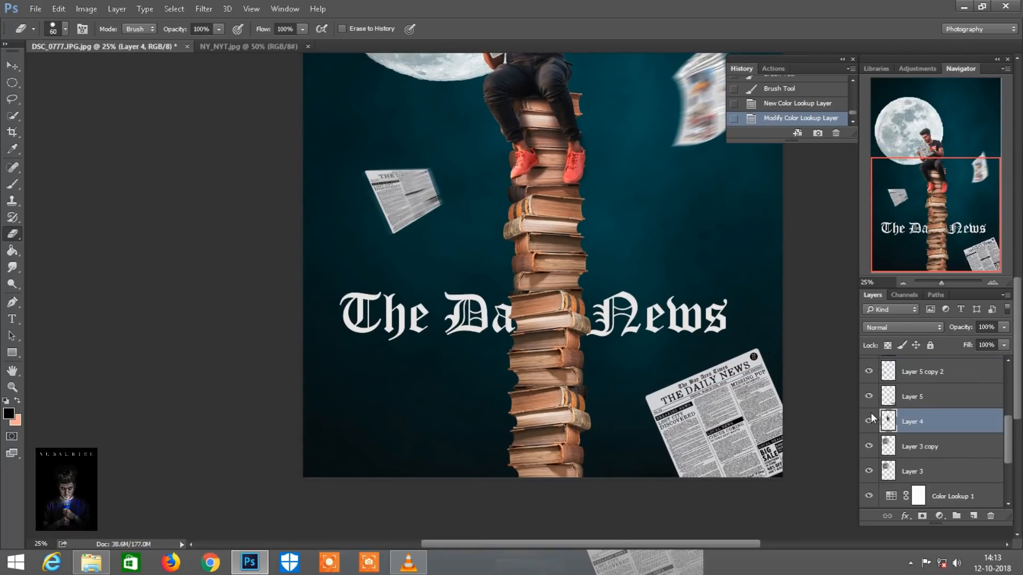
left_click(870, 416)
right_click(918, 443)
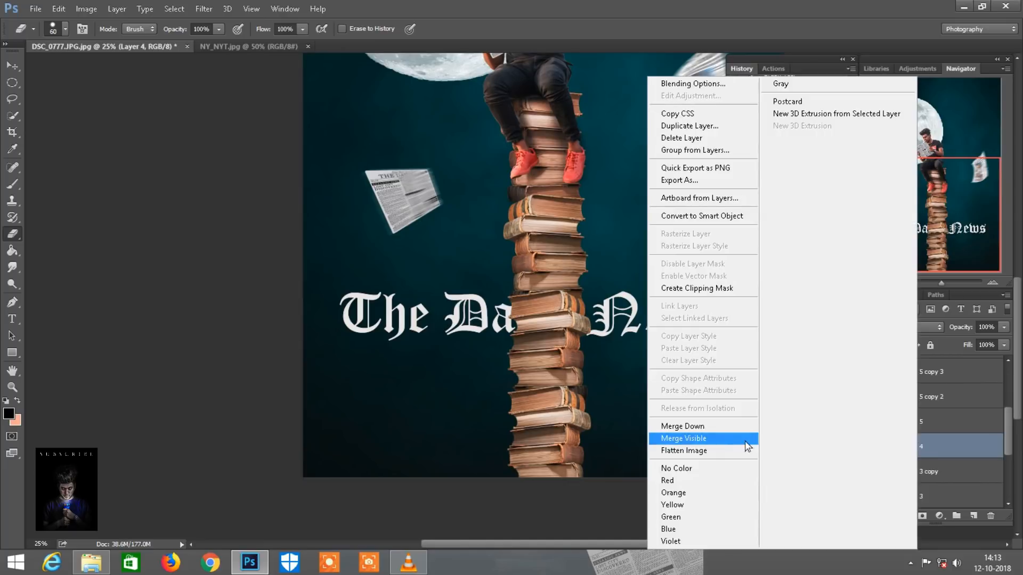
left_click(712, 504)
Duplicate the merged Background layer and sample the dark backdrop color beside the lower book tower
key("ctrl+minus")
left_click_drag(960, 394, 972, 517)
key("ctrl+plus")
left_click_drag(581, 372, 570, 221)
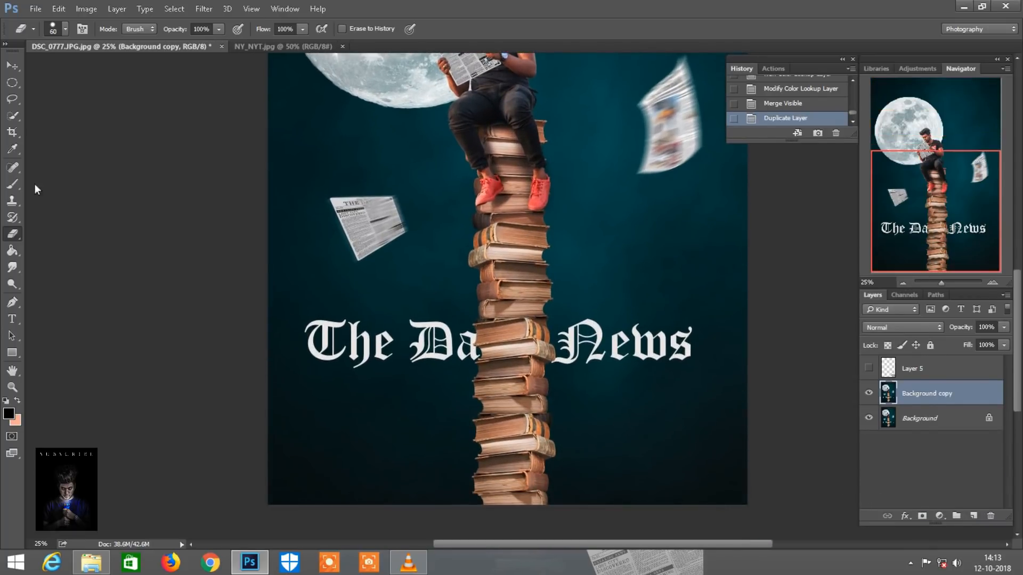
left_click(14, 146)
left_click(378, 421, "alt")
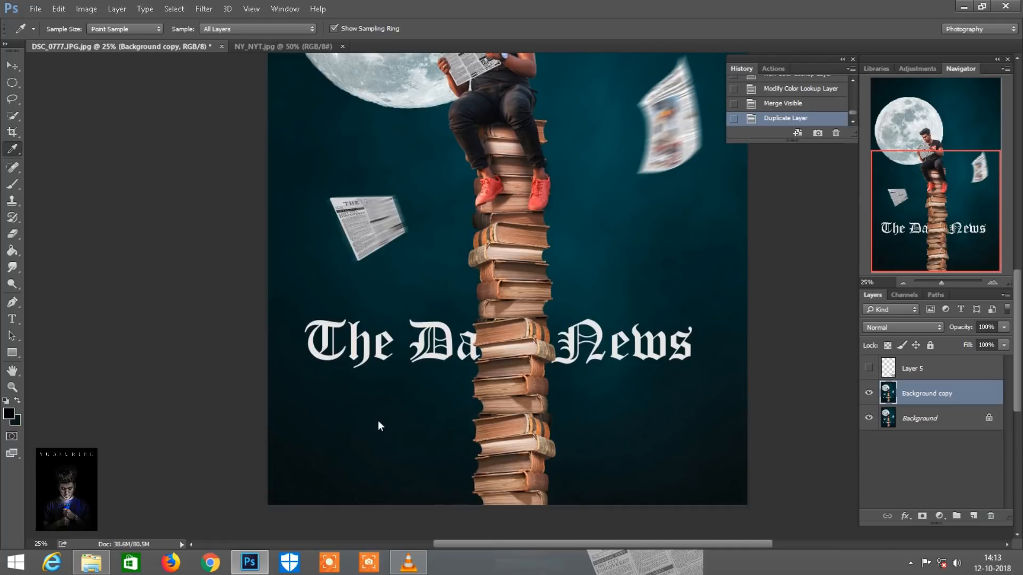
Paint the sampled dark color over the base of the book tower with a soft 1200 px brush at 47% opacity
left_click(15, 185)
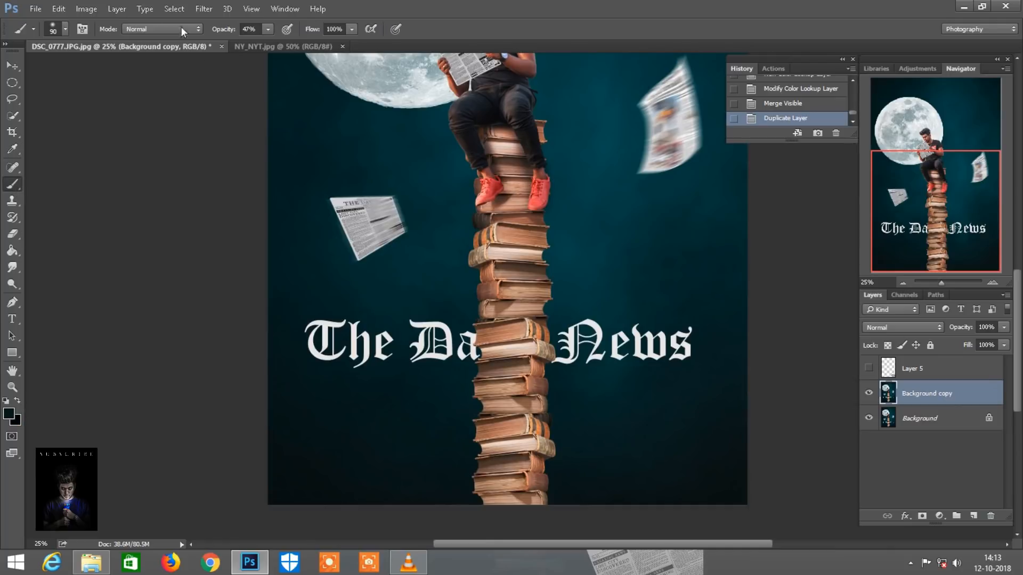
key("bracketright")
key("bracketright")
key("bracketright")
key("bracketright")
key("bracketright")
key("bracketright")
key("bracketright")
key("bracketright")
key("bracketright")
key("bracketright")
key("bracketright")
key("bracketright")
key("bracketright")
key("bracketright")
key("bracketright")
key("ctrl+minus")
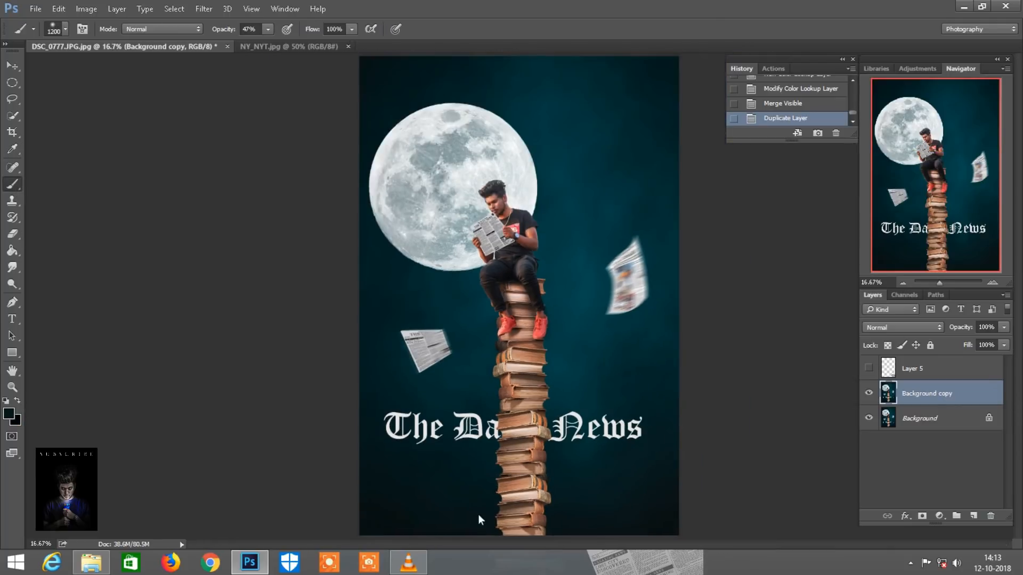
mouse_move(481, 517)
left_mouse_down()
mouse_move(519, 490)
mouse_move(464, 490)
left_mouse_up()
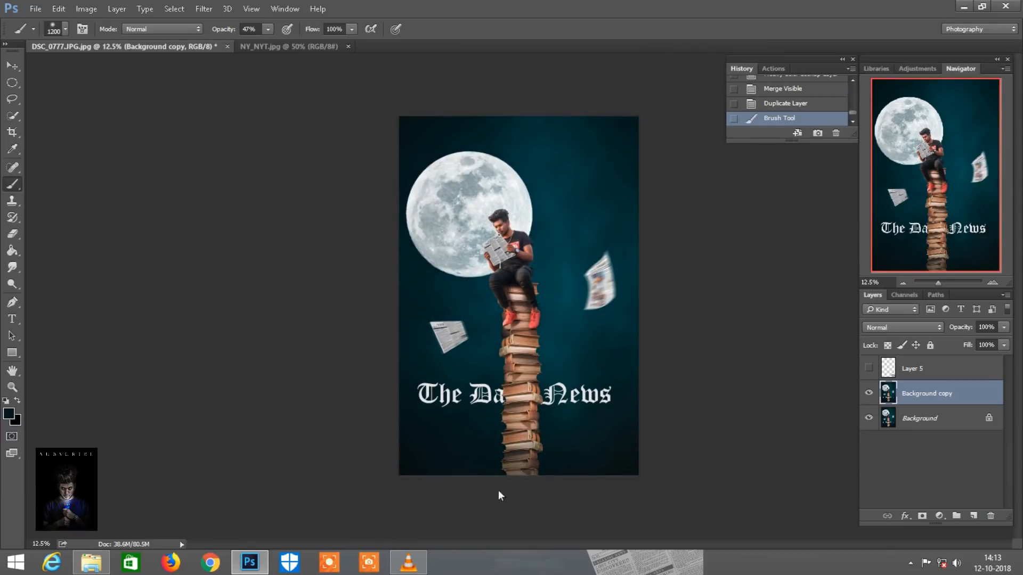
left_click_drag(528, 491, 452, 493)
key("ctrl+plus")
key("ctrl+plus")
Darken the books higher up the tower at 30% brush opacity, reducing the brush size down to 600 px
left_click(927, 260)
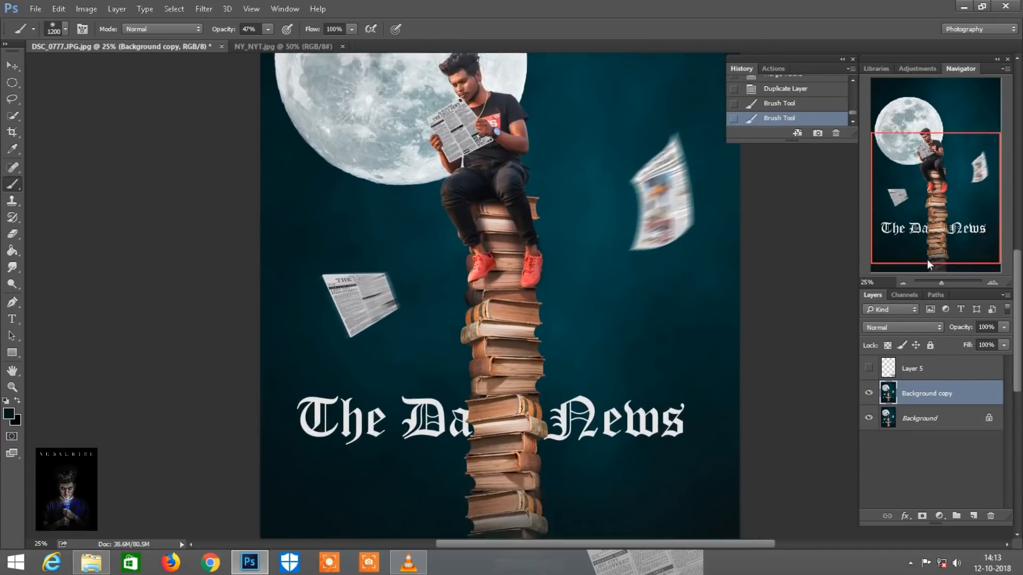
key("3")
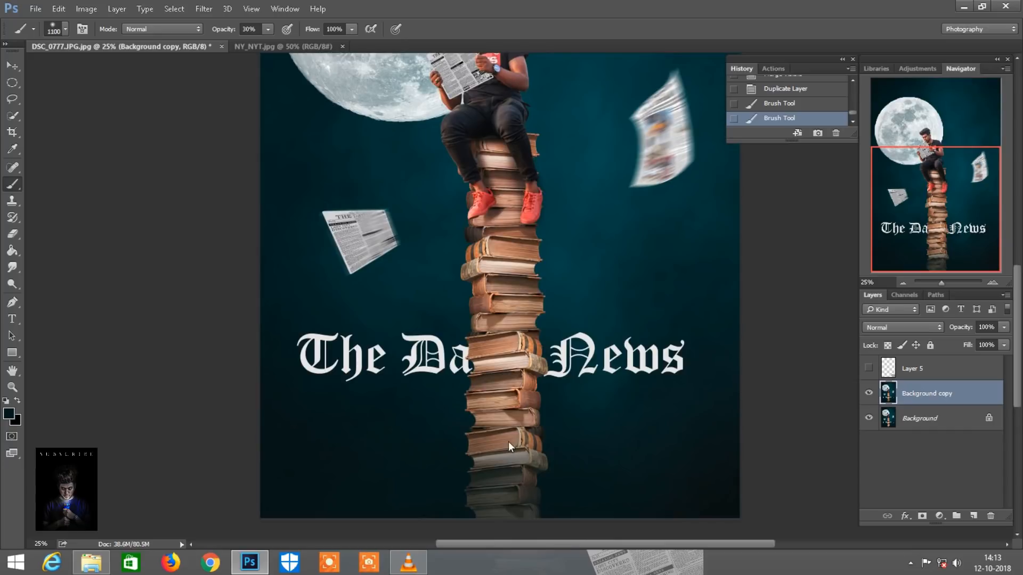
key("bracketleft")
key("bracketleft")
key("bracketleft")
left_click_drag(498, 321, 500, 404)
key("bracketleft")
key("bracketleft")
key("bracketleft")
key("ctrl+minus")
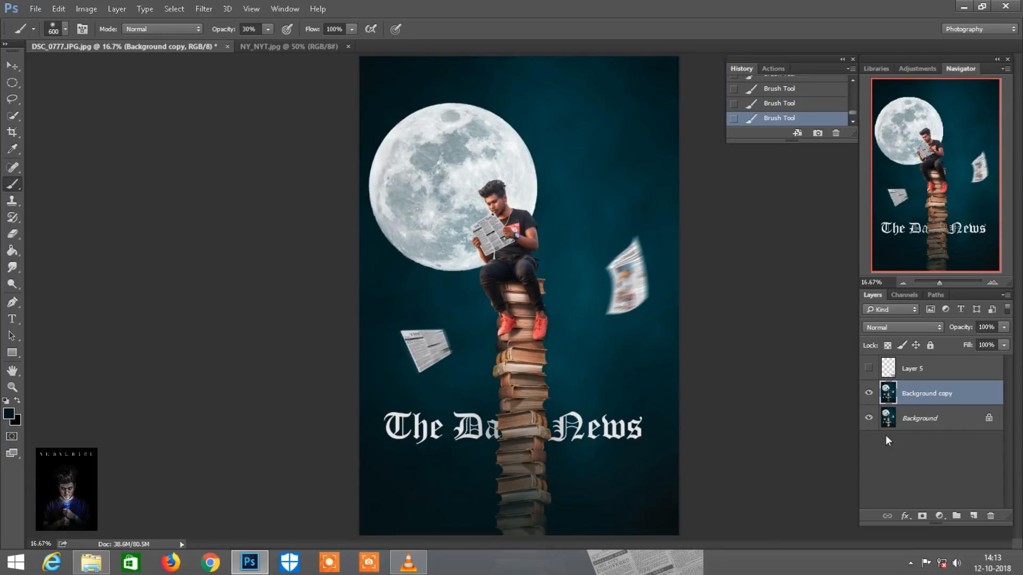
Show Layer 5 again and shift its newspaper slightly toward the lower right corner of the image
left_click(868, 368)
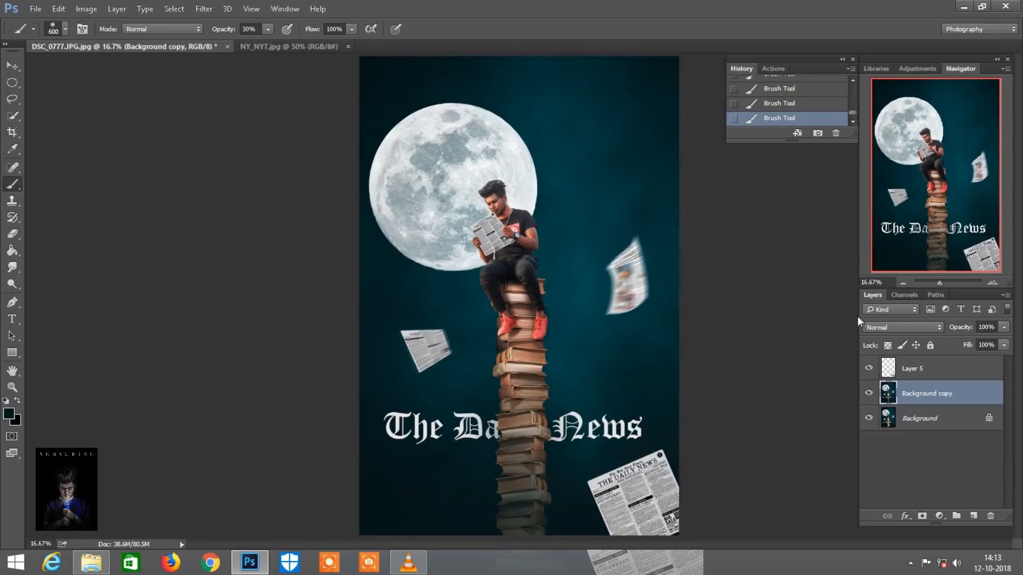
key("ctrl+plus")
key("ctrl+plus")
left_click(942, 373)
left_click_drag(733, 463, 741, 468)
key("ctrl+minus")
key("ctrl+minus")
key("ctrl+minus")
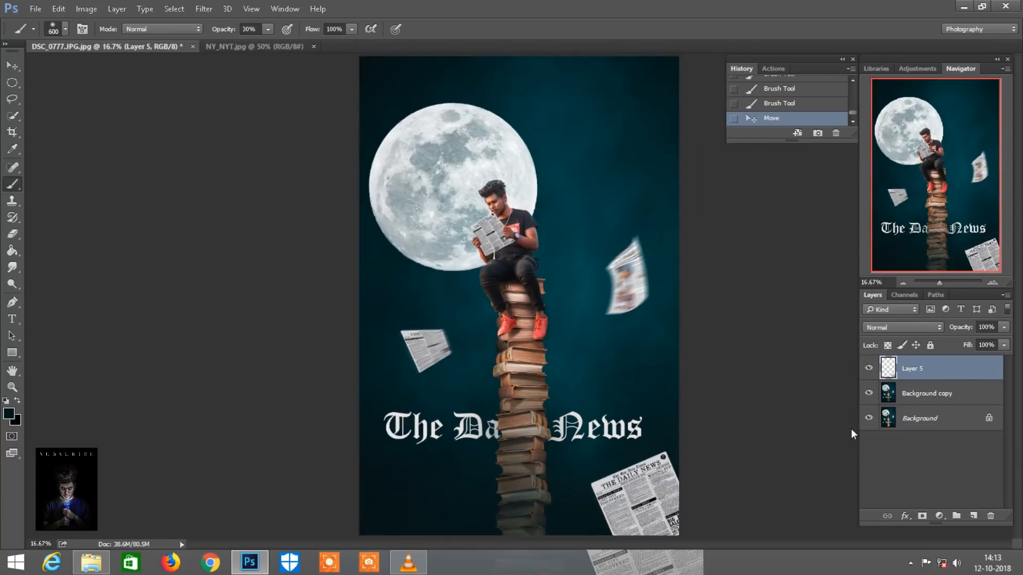
Merge all visible layers and copy the merged image to a new layer
right_click(925, 364)
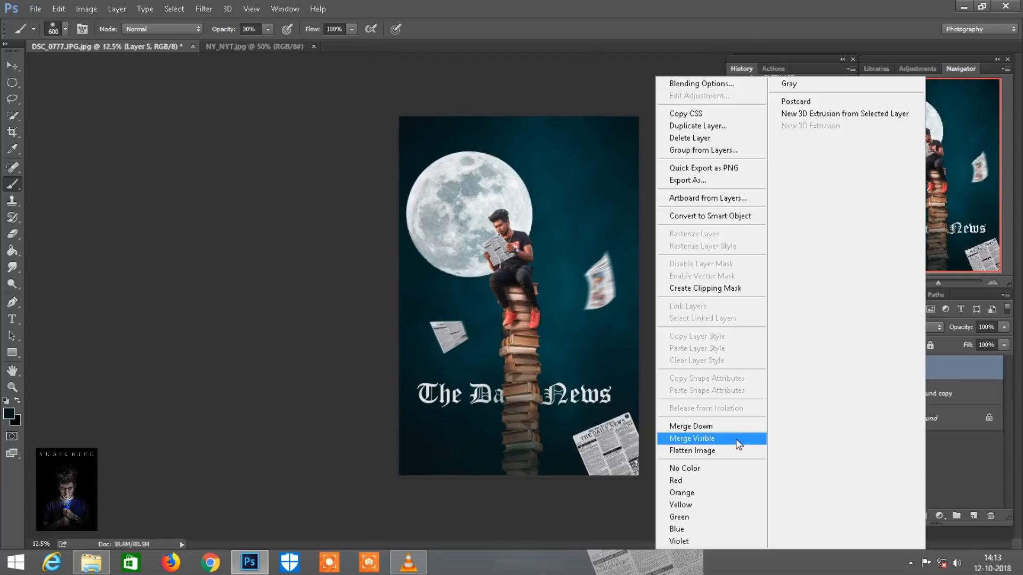
left_click(703, 441)
key("ctrl+j")
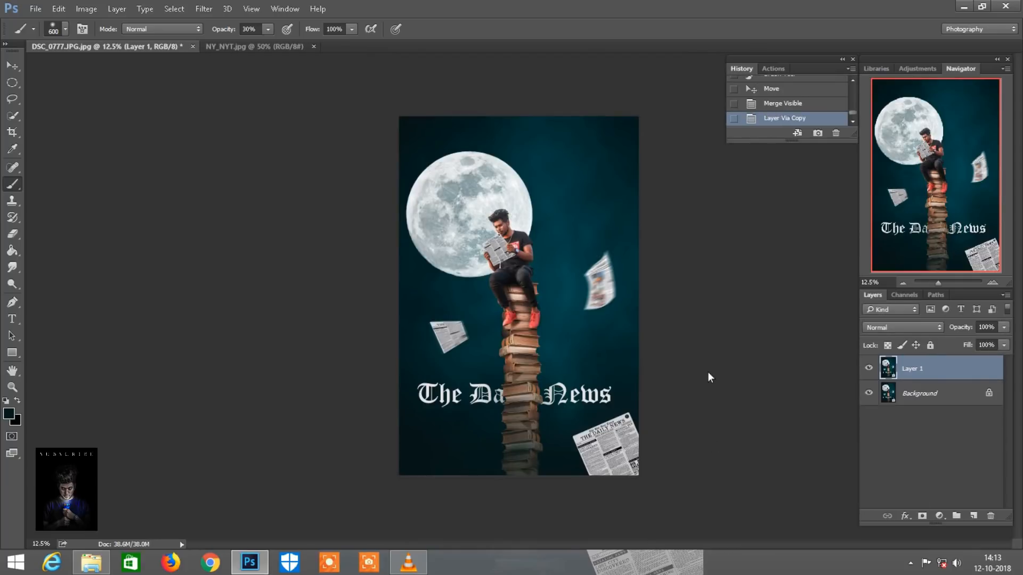
Apply the Camera Raw Filter to Layer 1 with Clarity +20, Blacks -9 and Shadows +19
left_click(203, 9)
left_click(216, 81)
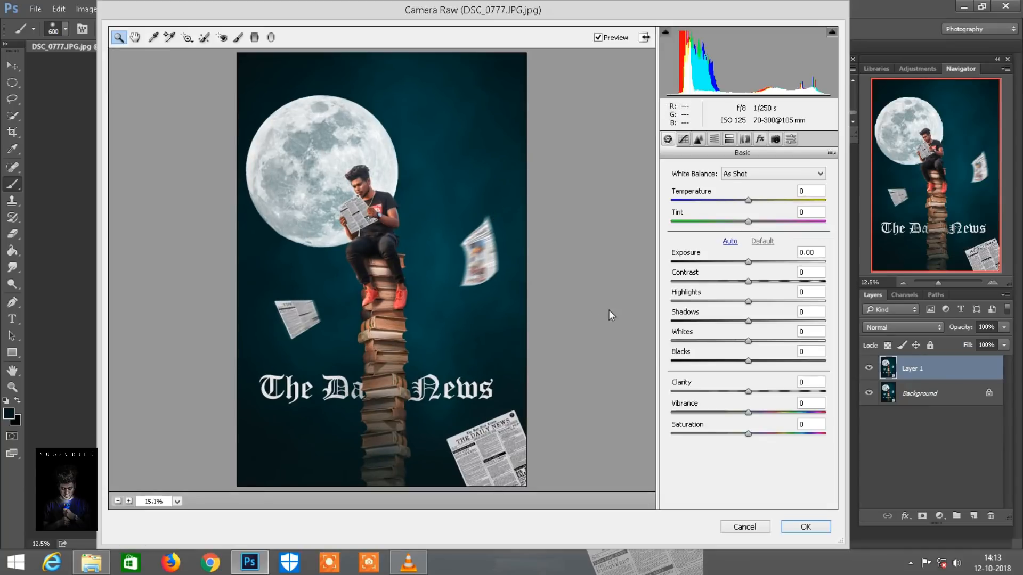
left_click_drag(748, 392, 764, 395)
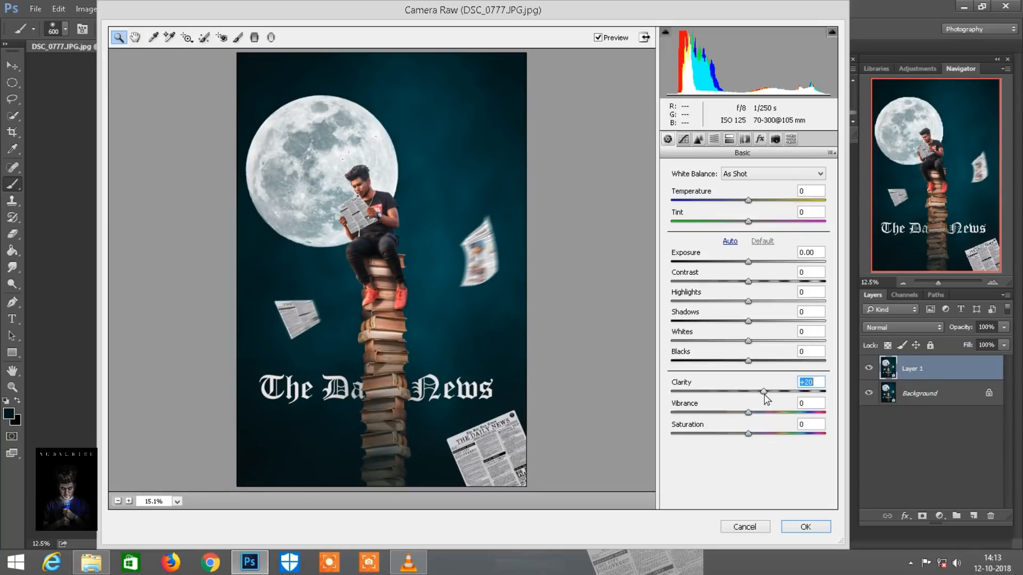
left_click_drag(747, 361, 741, 361)
left_click_drag(755, 321, 759, 321)
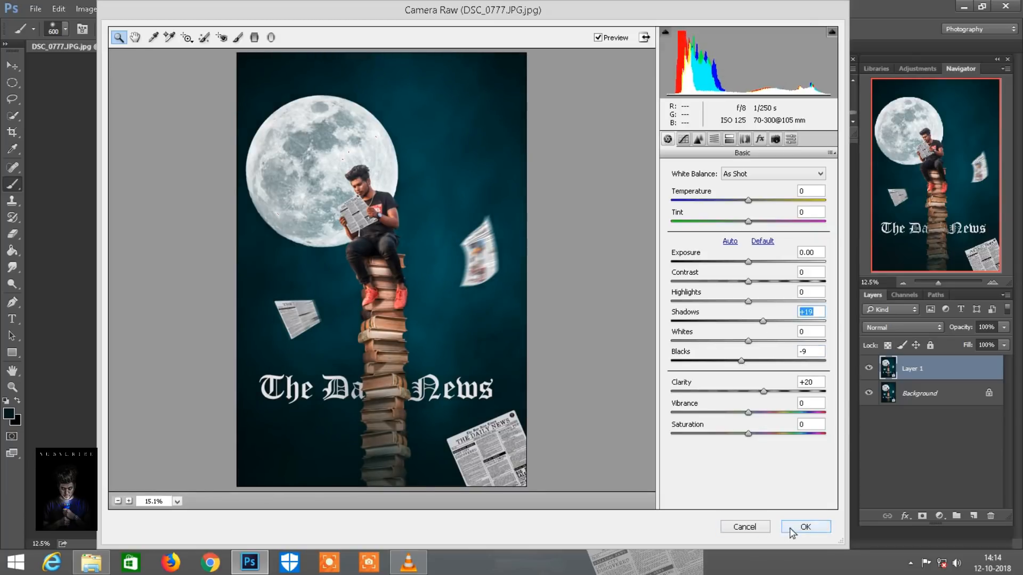
left_click(803, 524)
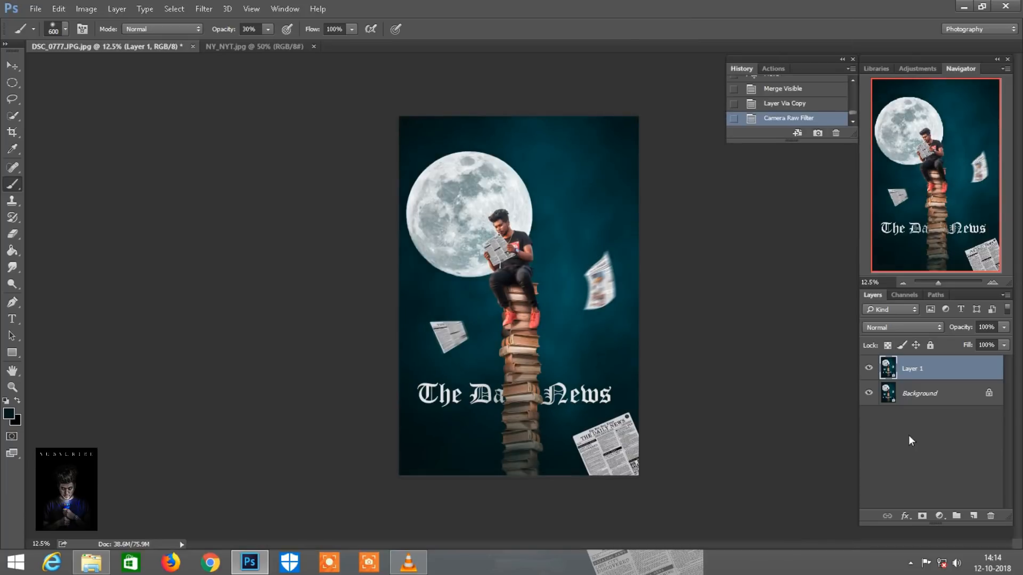
Duplicate Layer 1 and add a Color Balance adjustment with midtones at Cyan–Red -25, Magenta–Green -10 and Yellow–Blue +6
left_click_drag(967, 369, 975, 512)
left_click(934, 517)
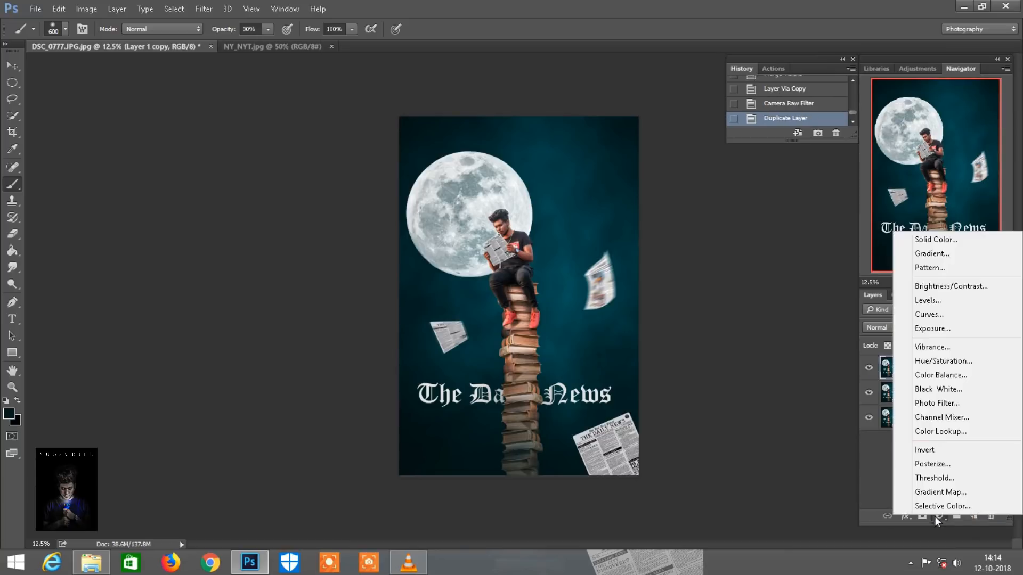
left_click(915, 337)
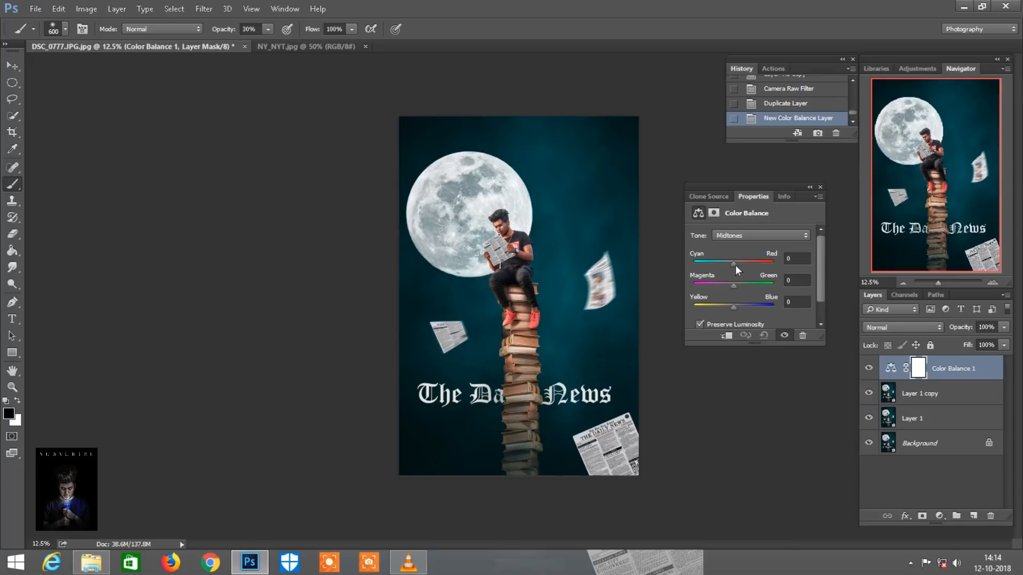
left_click_drag(733, 264, 736, 308)
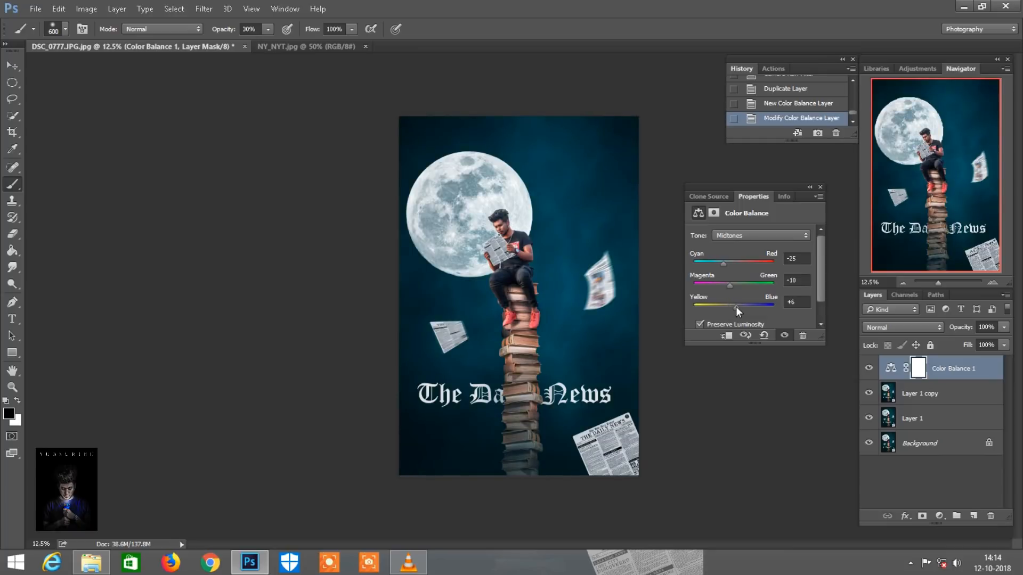
left_click(820, 188)
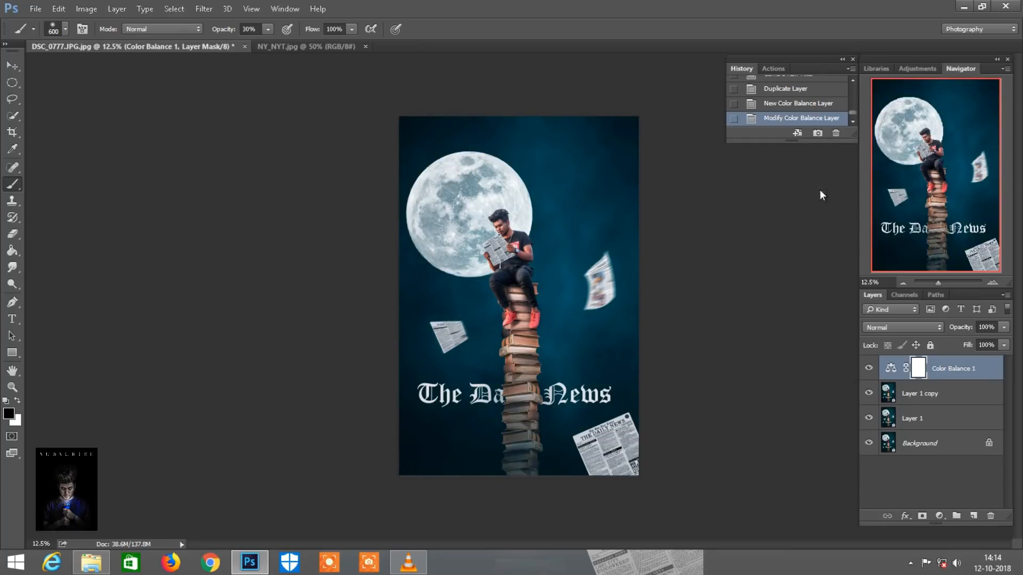
Merge all visible layers and duplicate the merged Background layer
right_click(941, 366)
left_click(632, 438)
left_click_drag(944, 370, 973, 517)
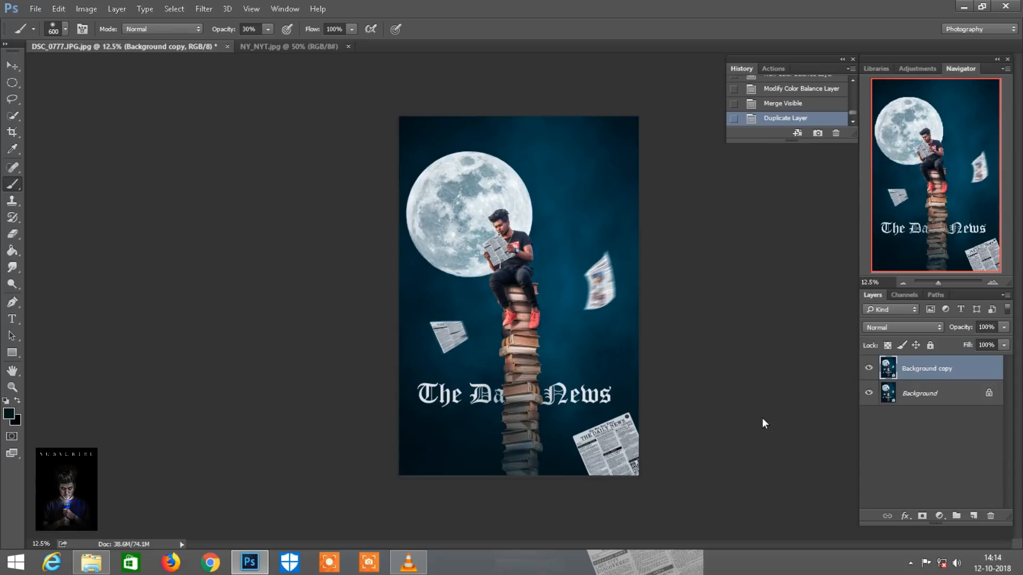
key("ctrl+plus")
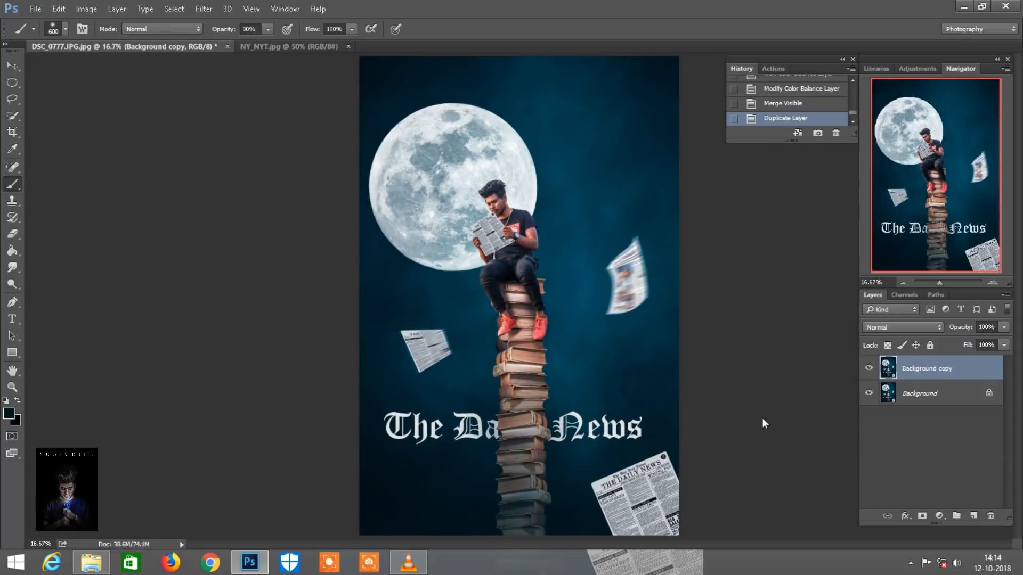
key("ctrl+minus")
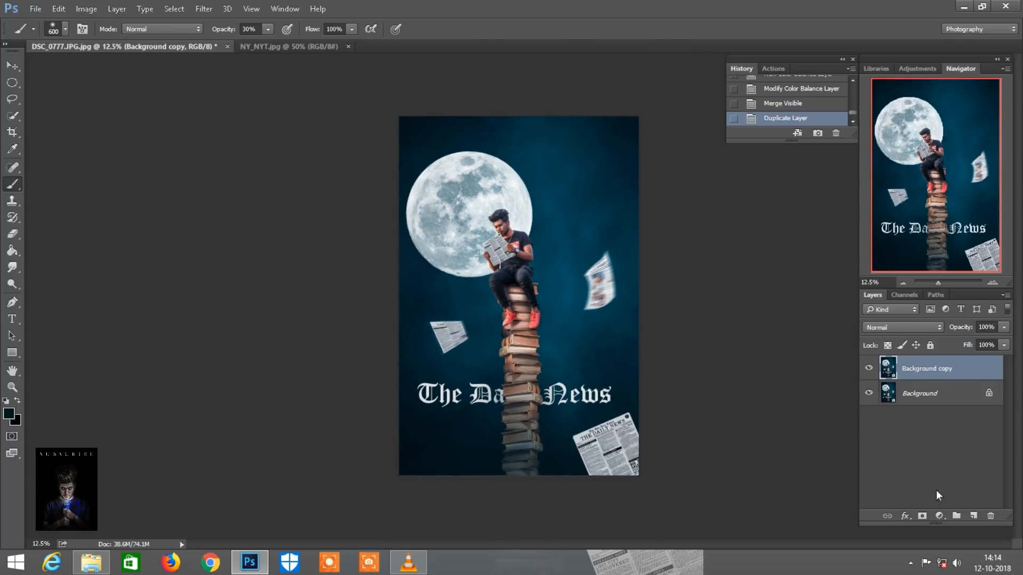
left_click(939, 516)
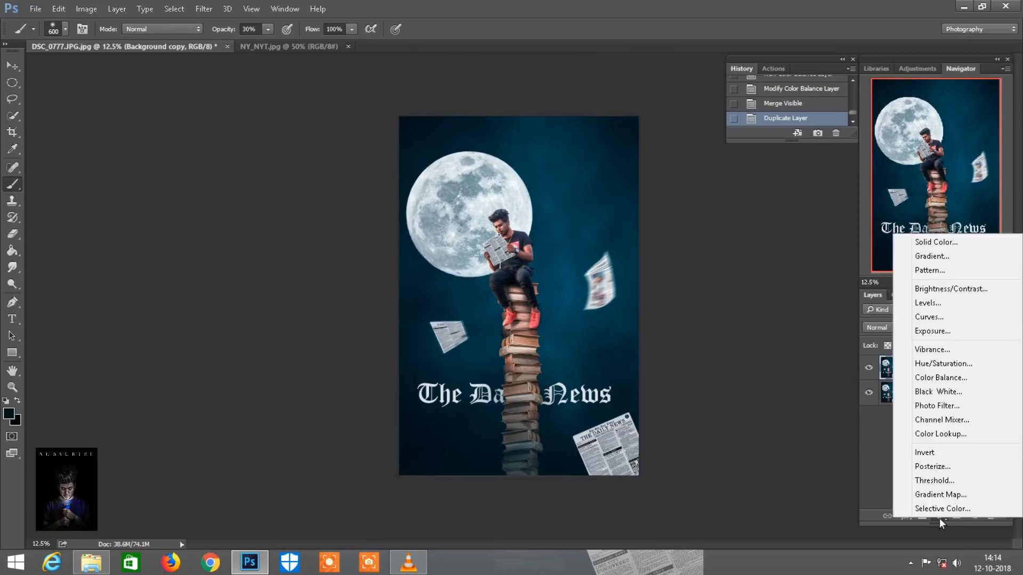
key("Escape")
Add a new layer above Background copy, fill it with gray, and set its blend mode to Overlay
left_click(973, 515)
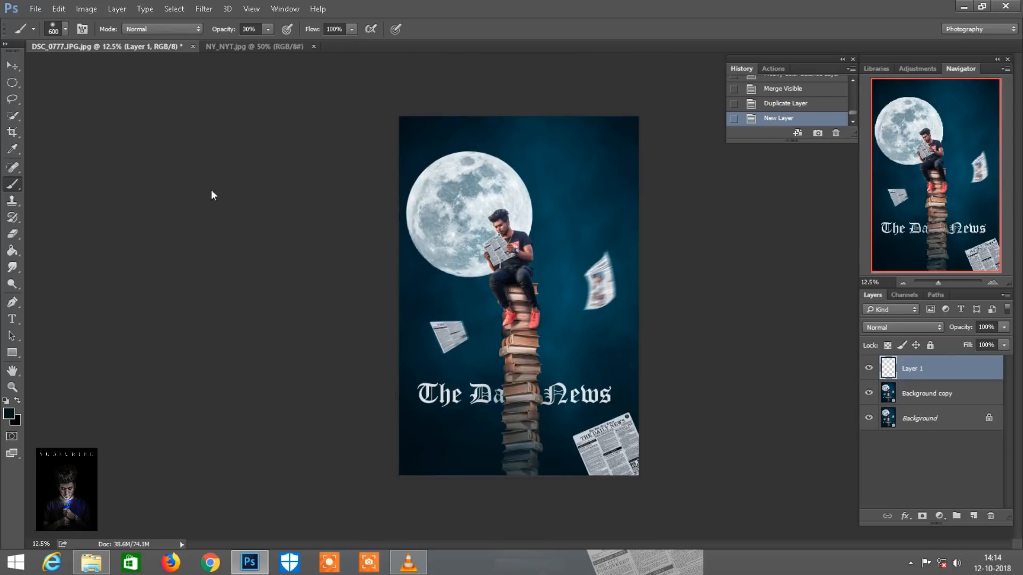
left_click(59, 9)
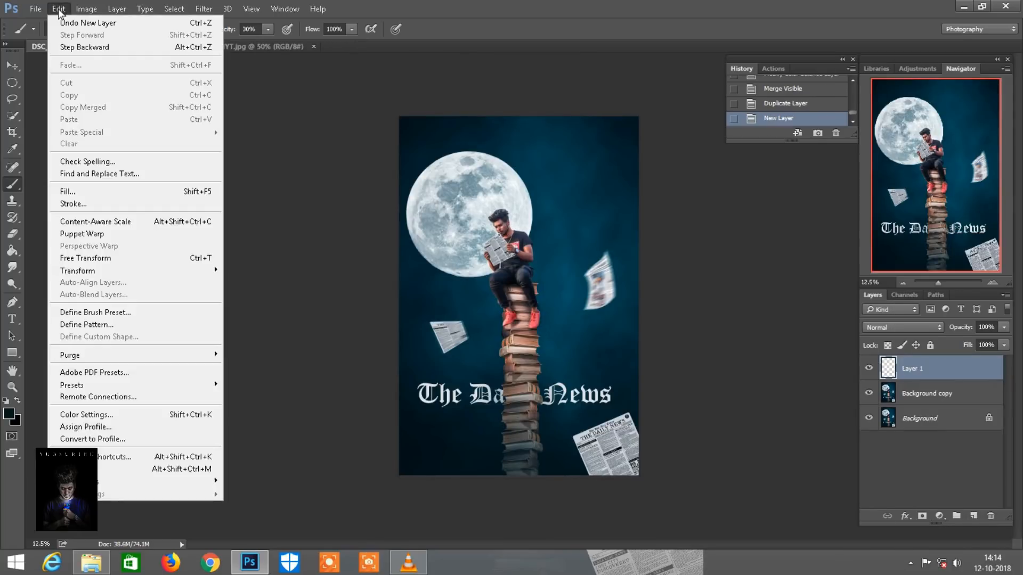
left_click(74, 193)
left_click(592, 159)
key("b")
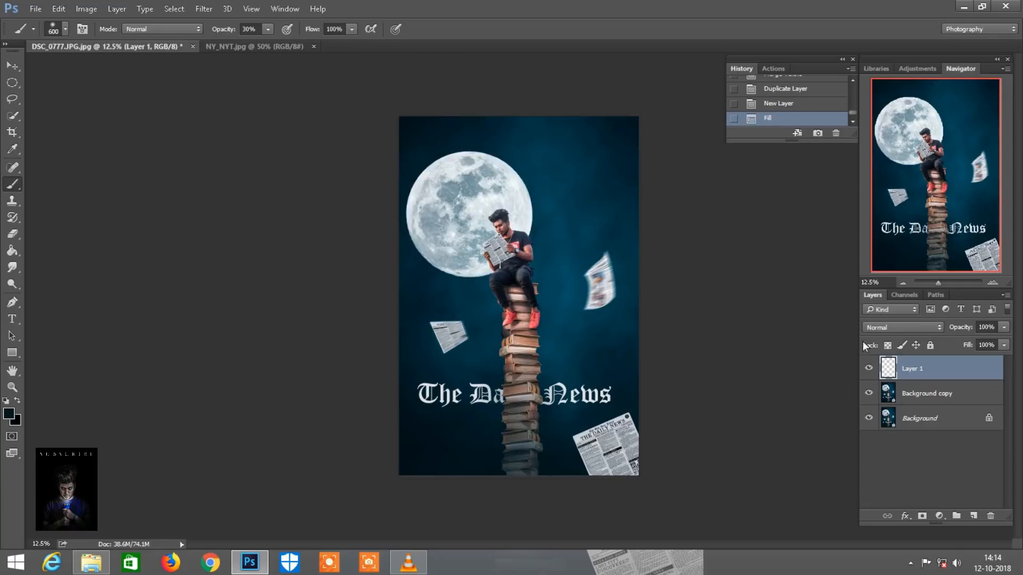
left_click(909, 327)
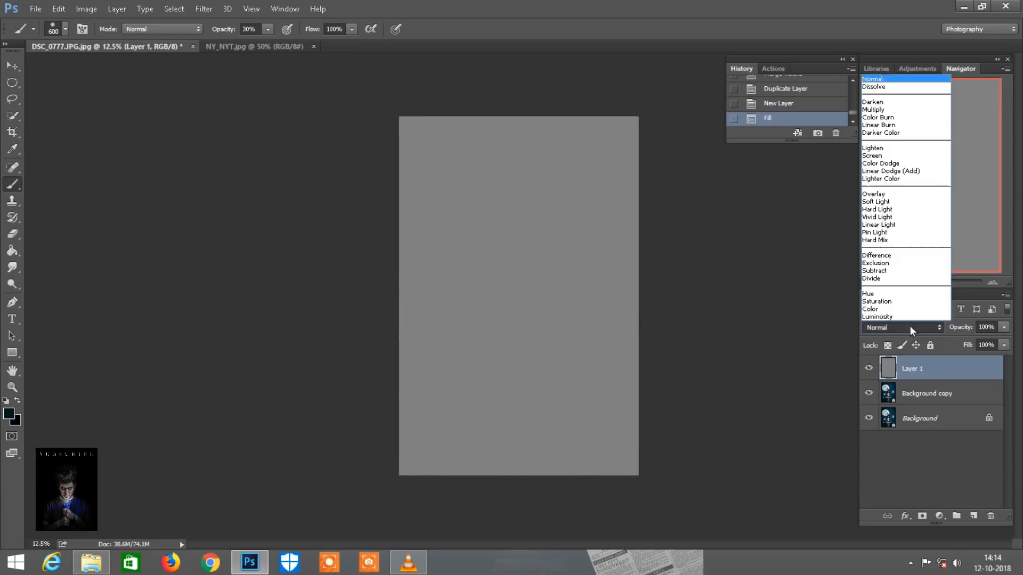
left_click(878, 194)
Dodge the moon and the area around the man on Layer 1, using brush sizes 1800 and 800 with Midtones at 30% exposure
key("ctrl+plus")
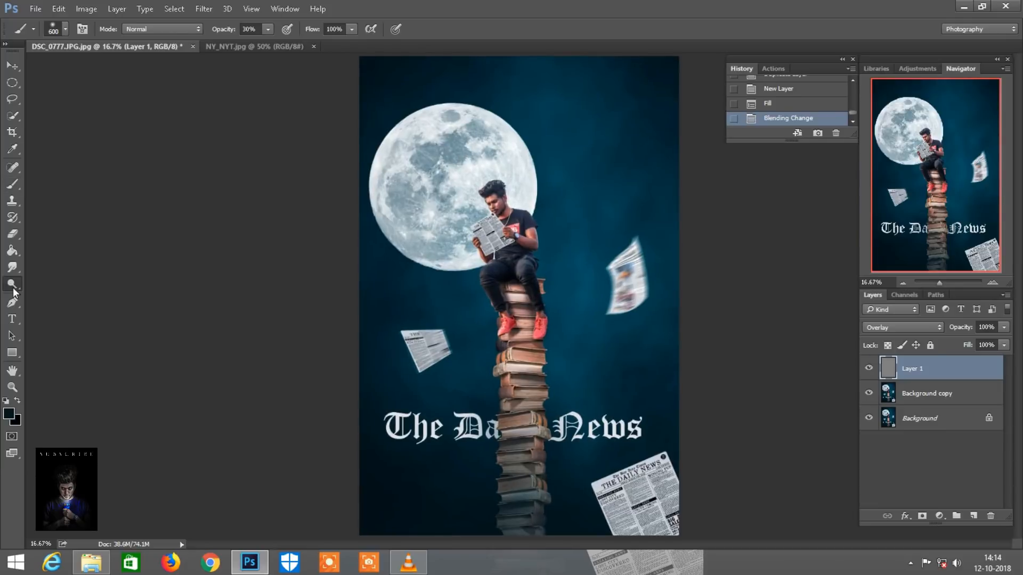
key("o")
left_click_drag(203, 30, 208, 27)
key("bracketright")
key("bracketright")
key("bracketright")
key("bracketleft")
left_click(451, 172)
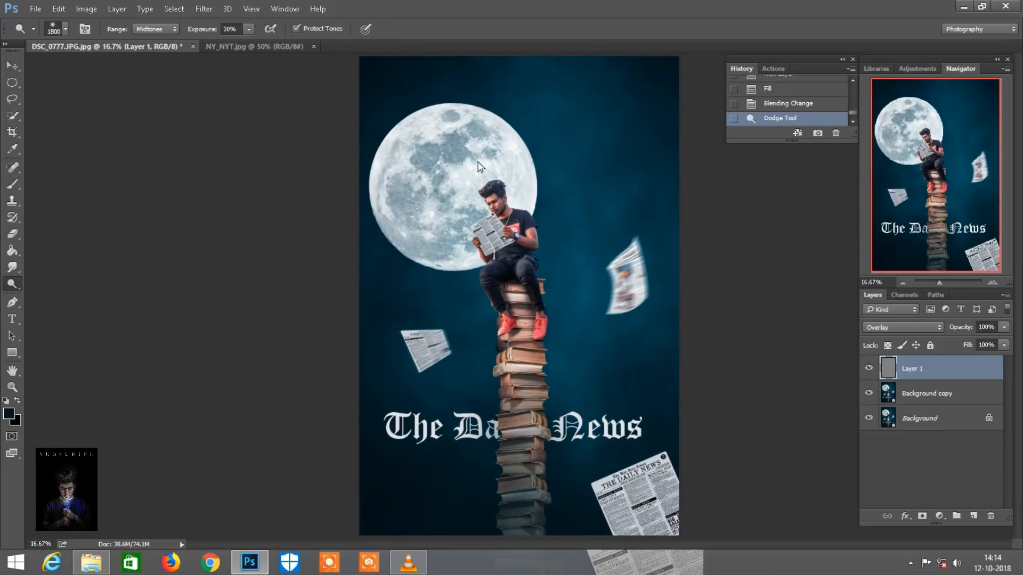
key("bracketleft")
key("bracketleft")
key("bracketleft")
key("bracketleft")
key("bracketleft")
key("bracketleft")
key("bracketleft")
key("bracketleft")
key("bracketleft")
key("bracketleft")
key("bracketleft")
key("bracketleft")
key("bracketleft")
key("bracketleft")
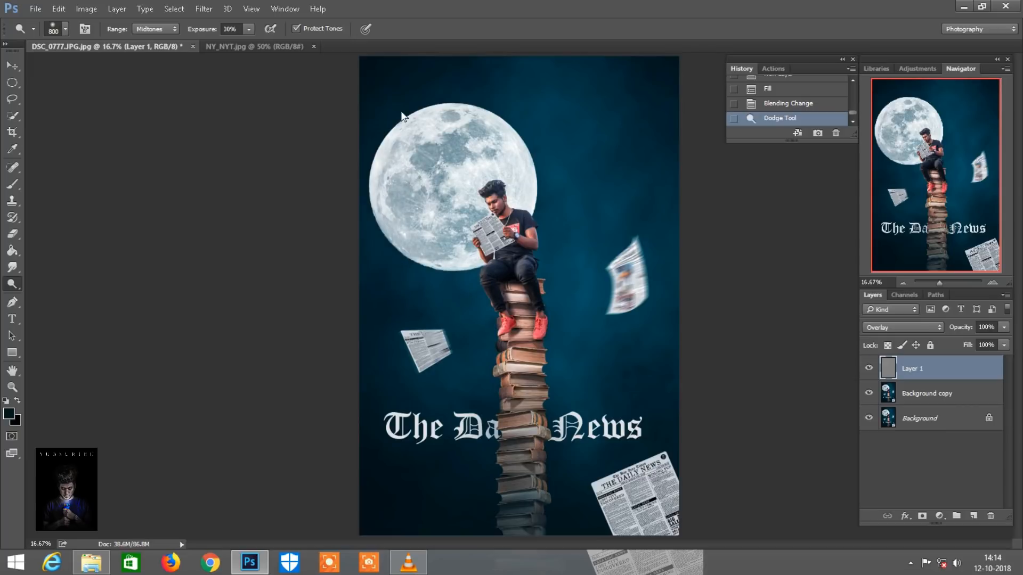
left_click(526, 205)
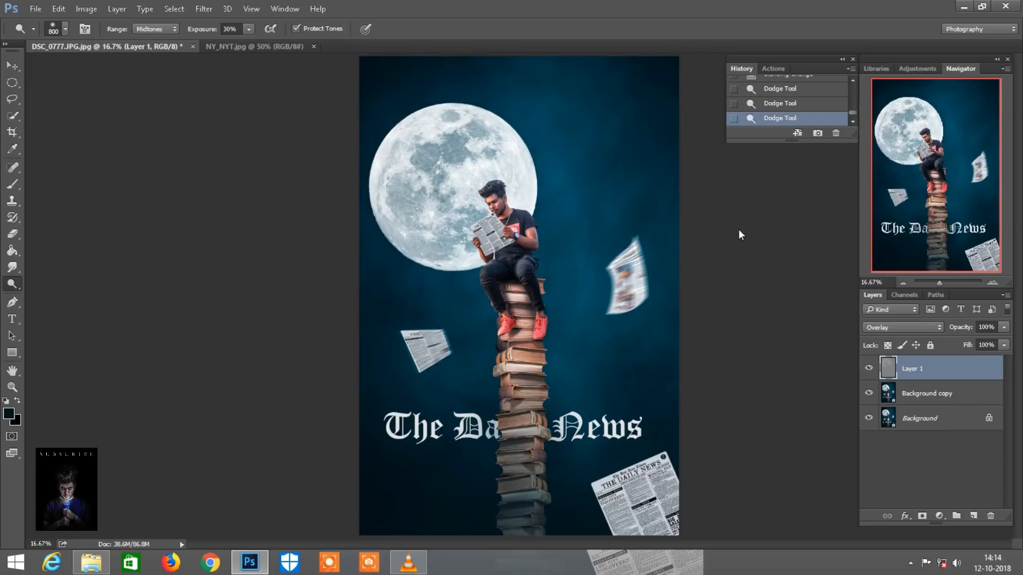
Dodge the shoulder and sleeve of the man's T-shirt with a smaller brush on Layer 1
key("ctrl+plus")
key("ctrl+plus")
key("ctrl+plus")
scroll(626, 315, "up", 5)
key("bracketleft")
key("bracketleft")
key("bracketleft")
key("bracketleft")
key("bracketleft")
key("bracketleft")
key("bracketleft")
key("bracketleft")
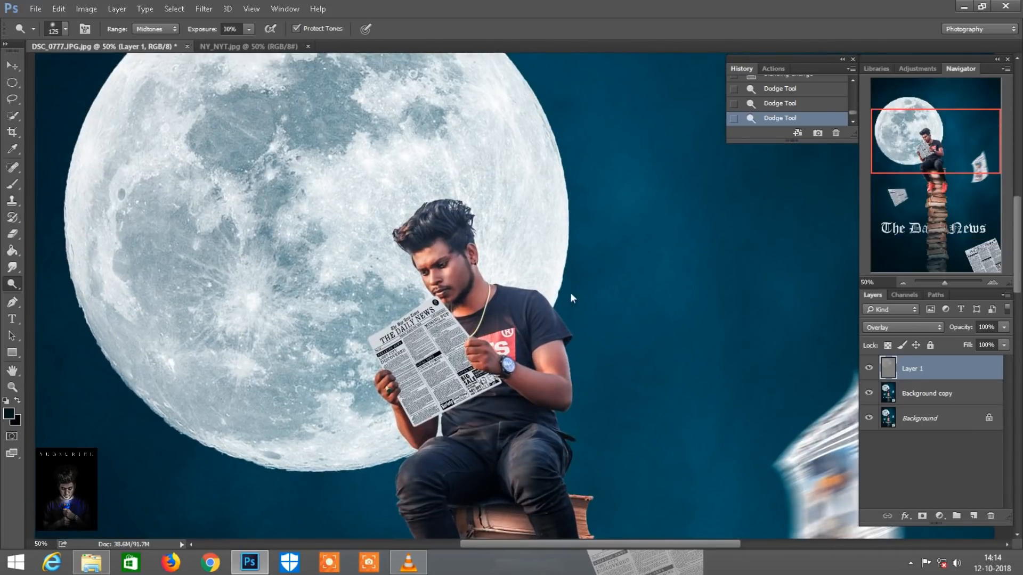
left_click_drag(515, 292, 560, 322)
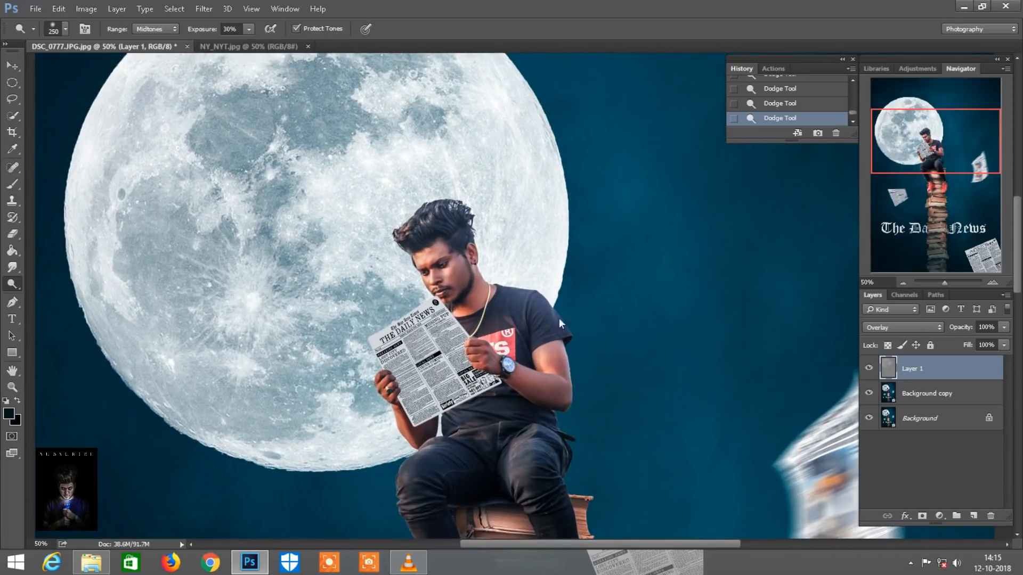
Raise the Dodge exposure to 50% and brighten the man's jeans and the upper books with a 125 to 200 brush
left_click_drag(203, 29, 209, 28)
key("bracketleft")
key("bracketleft")
scroll(370, 350, "down", 3)
key("bracketleft")
key("bracketleft")
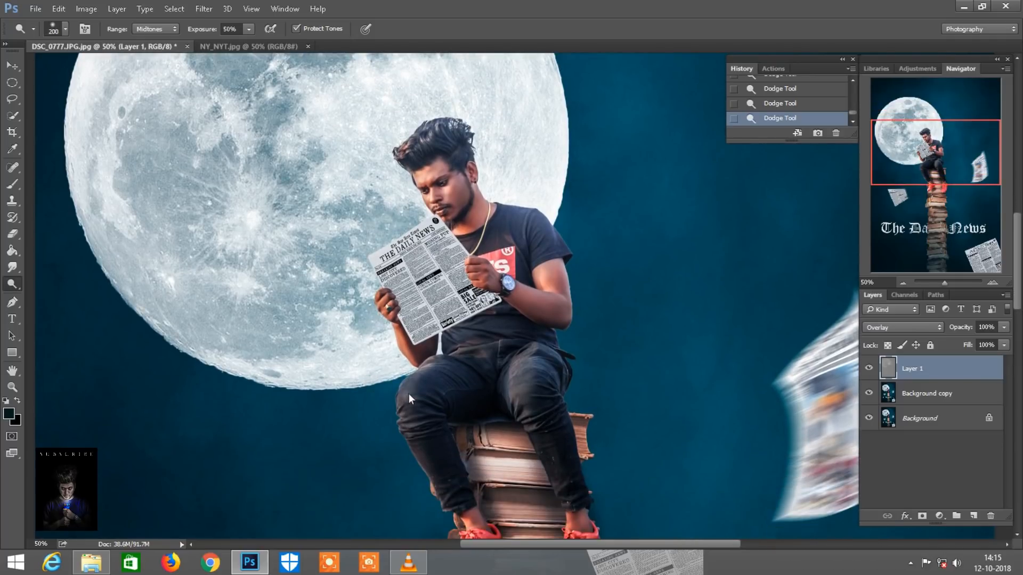
key("ctrl+minus")
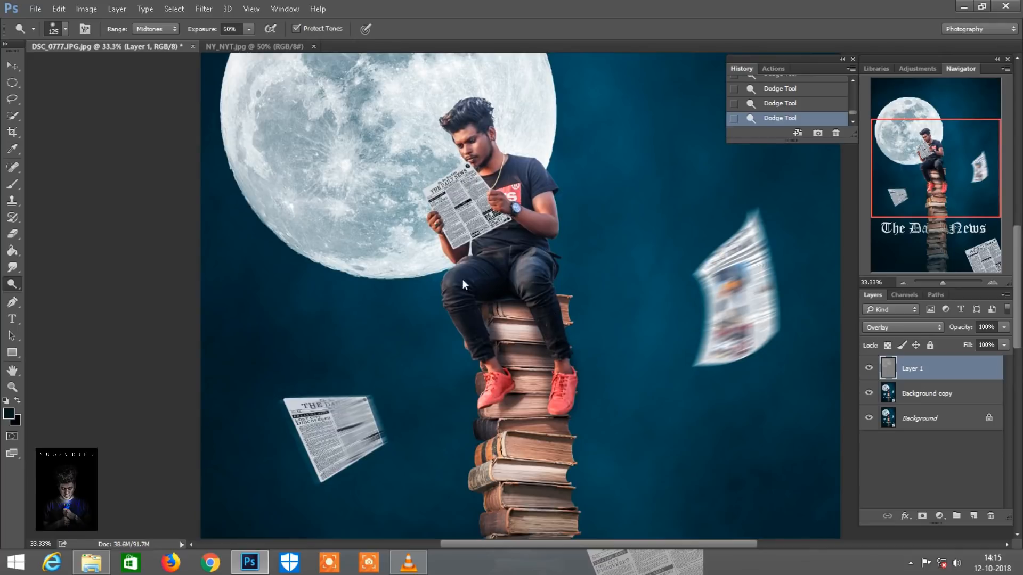
scroll(517, 351, "down", 3)
key("ctrl+minus")
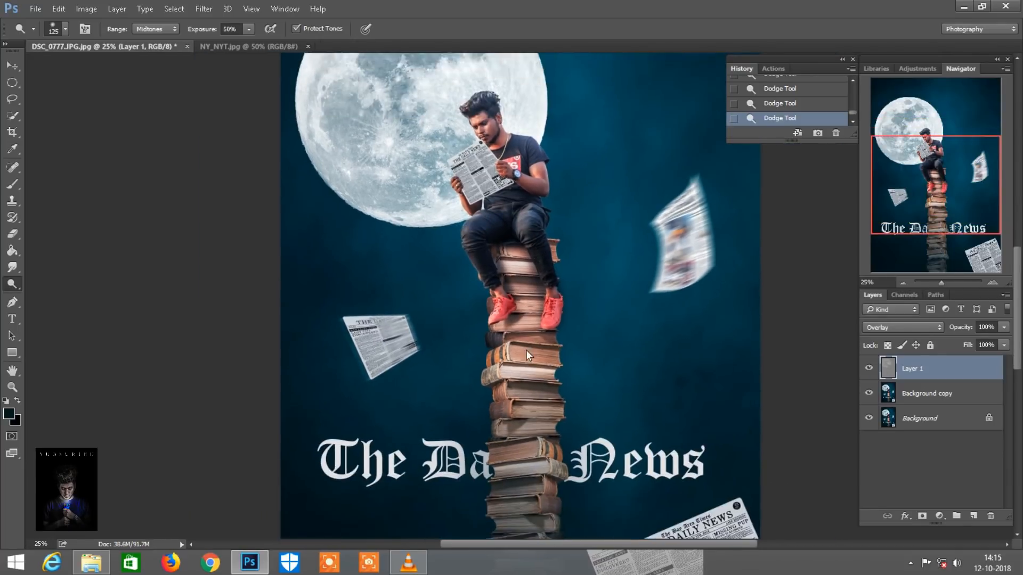
key("bracketright")
key("bracketright")
key("ctrl+minus")
key("ctrl+minus")
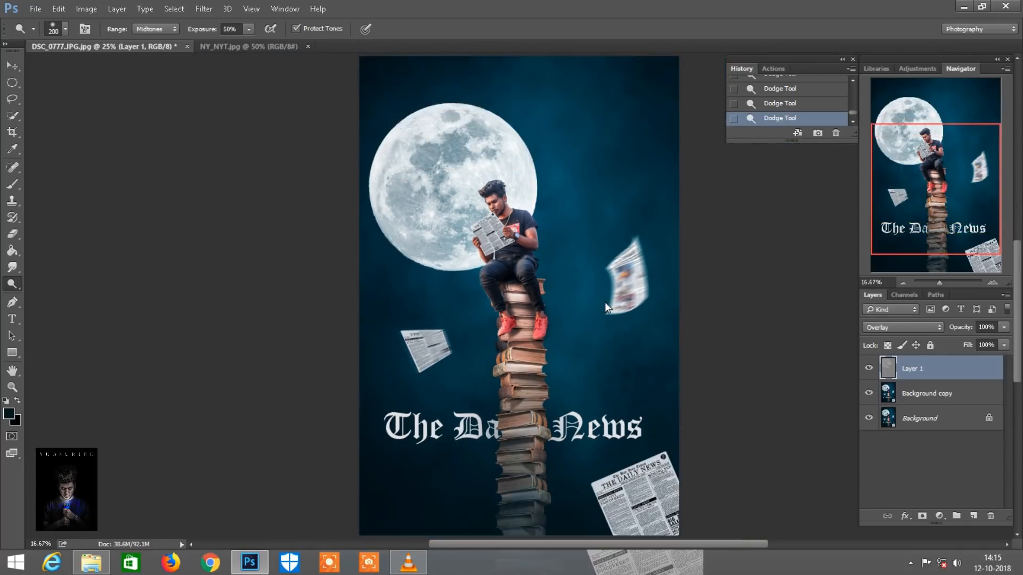
Inspect the dodging on the moon, the man and the flying newspapers at several magnifications
key("ctrl+plus")
key("ctrl+plus")
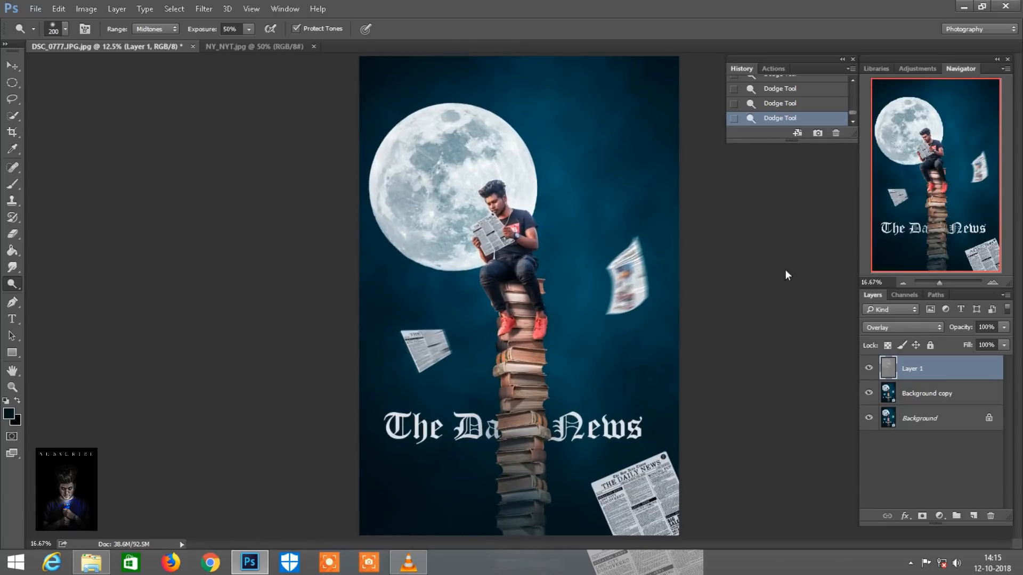
left_click_drag(986, 194, 973, 167)
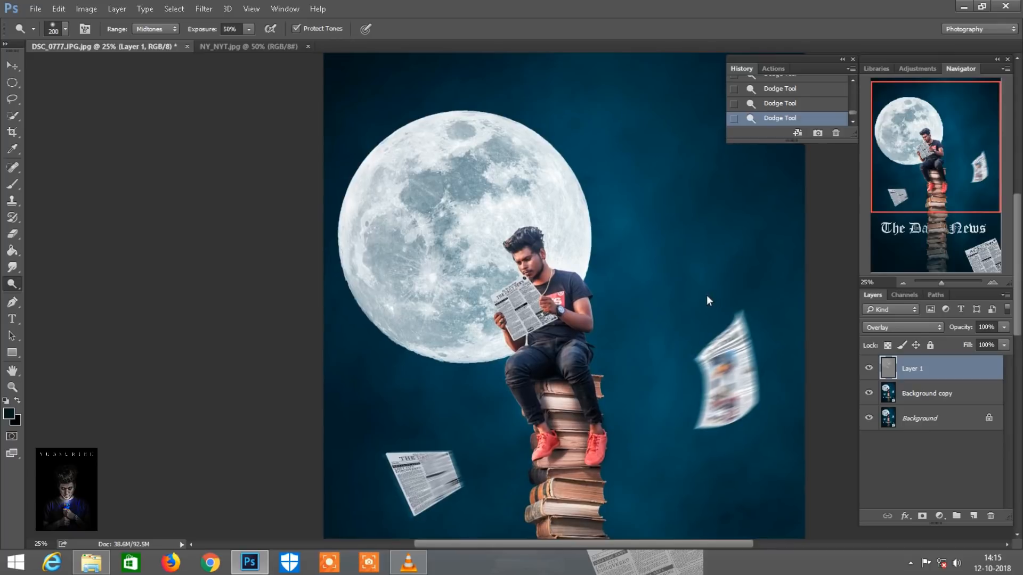
key("ctrl+plus")
key("ctrl+plus")
key("ctrl+minus")
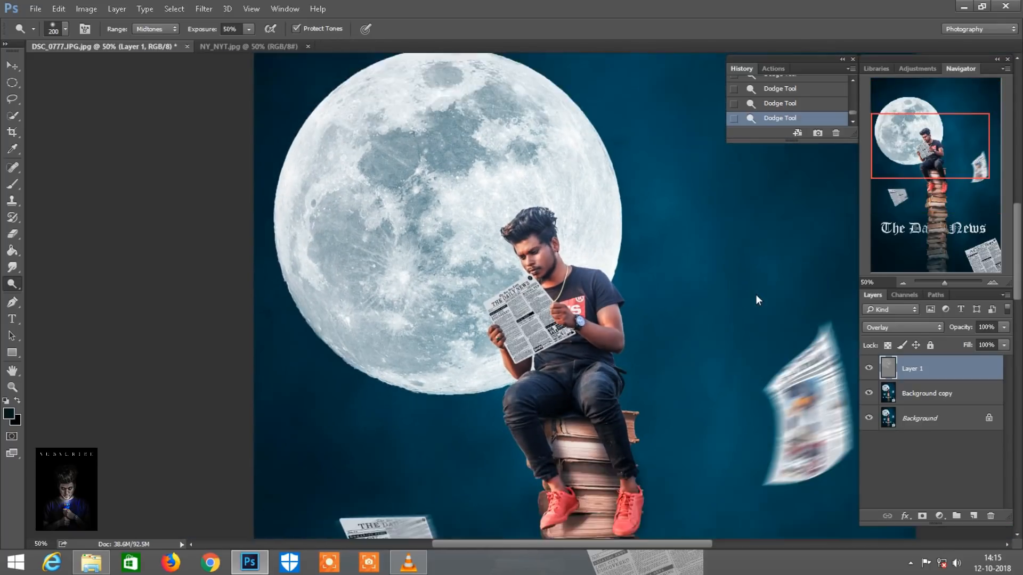
key("ctrl+minus")
key("ctrl+minus")
key("ctrl+minus")
key("bracketright")
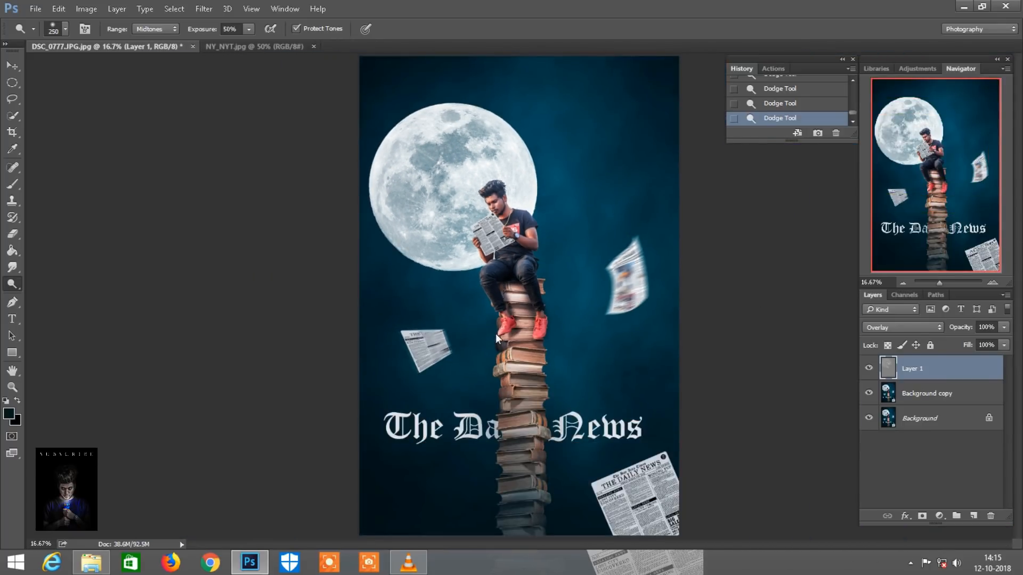
Dodge along the "The Daily News" title lettering at 72% exposure with a brush size of 175
key("ctrl+plus")
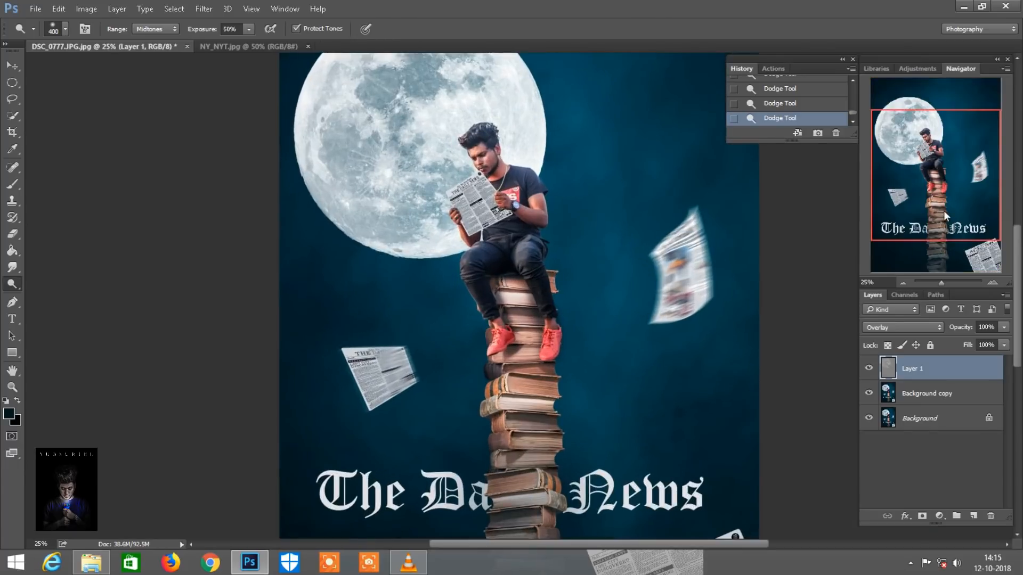
left_click_drag(944, 210, 939, 244)
key("ctrl+plus")
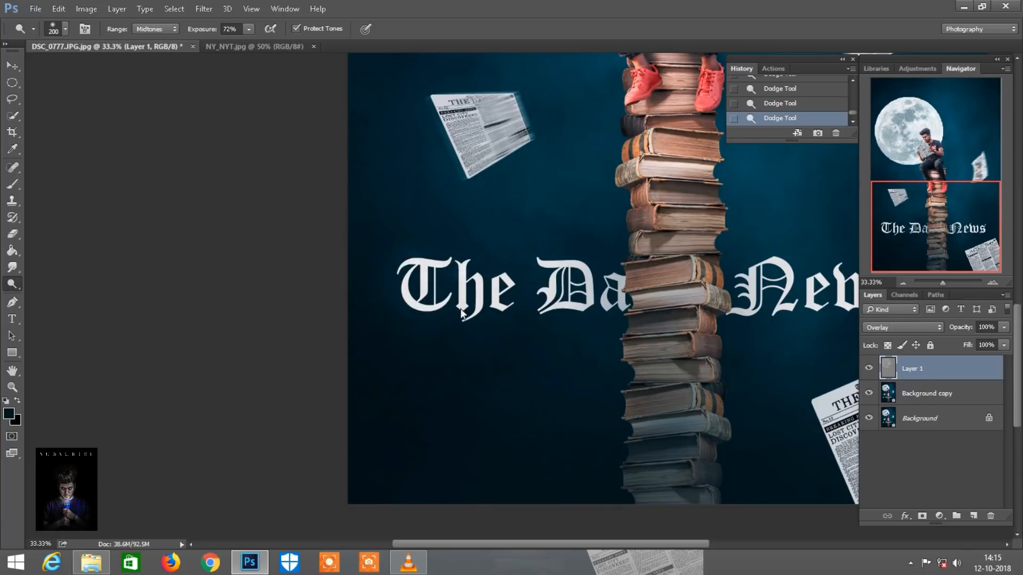
key("bracketleft")
scroll(543, 298, "right", 1)
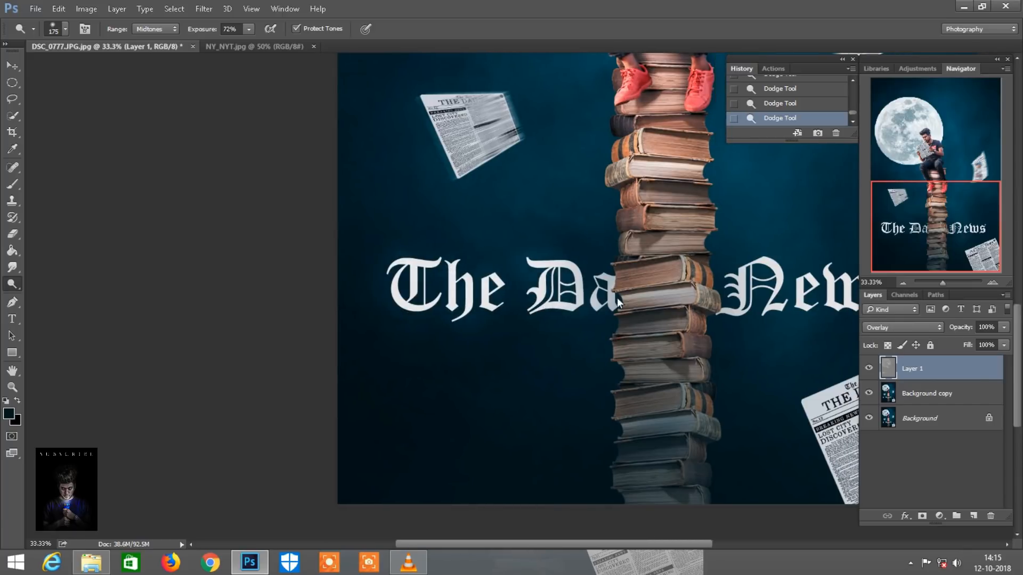
scroll(616, 297, "right", 3)
scroll(654, 315, "right", 4)
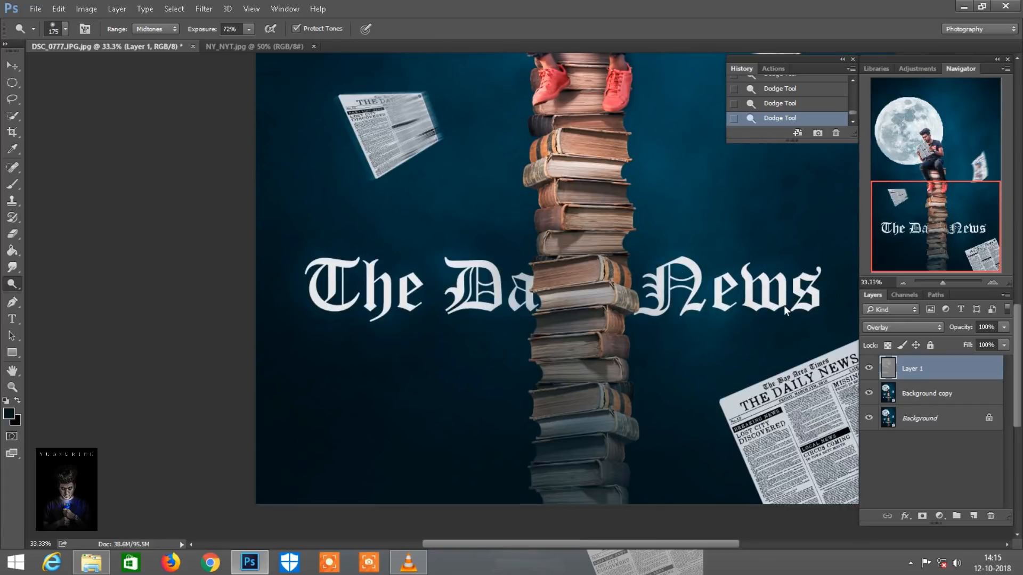
Dodge the lower part of the book tower and the newspaper in the lower right corner of the image
scroll(791, 311, "down", 1)
left_click_drag(545, 407, 567, 342)
mouse_move(578, 293)
left_mouse_down()
mouse_move(584, 250)
mouse_move(573, 229)
left_mouse_up()
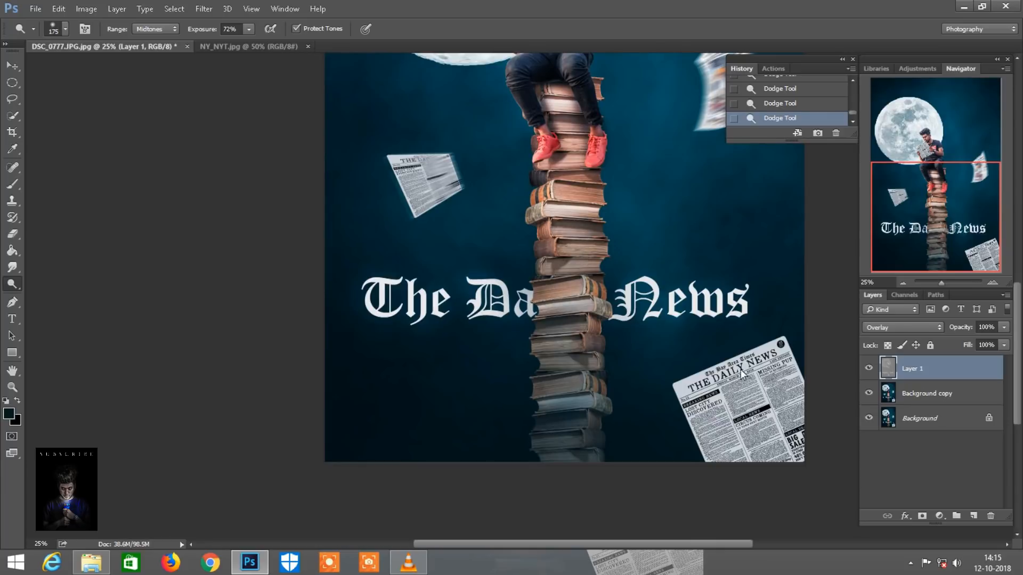
scroll(740, 369, "down", 2)
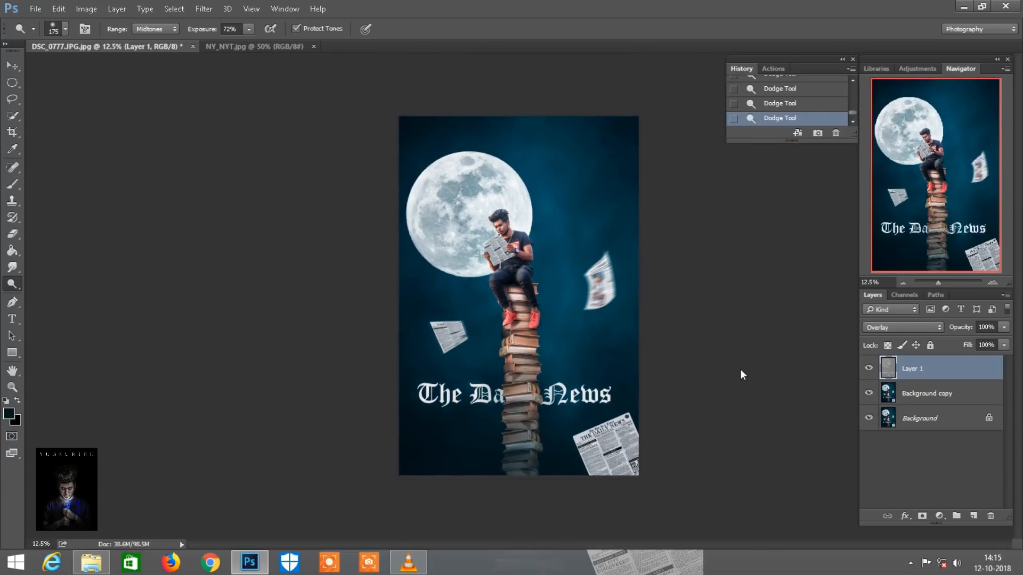
Merge the dodged layer with all visible layers and make a copy of the resulting Background
right_click(933, 377)
left_click(729, 438)
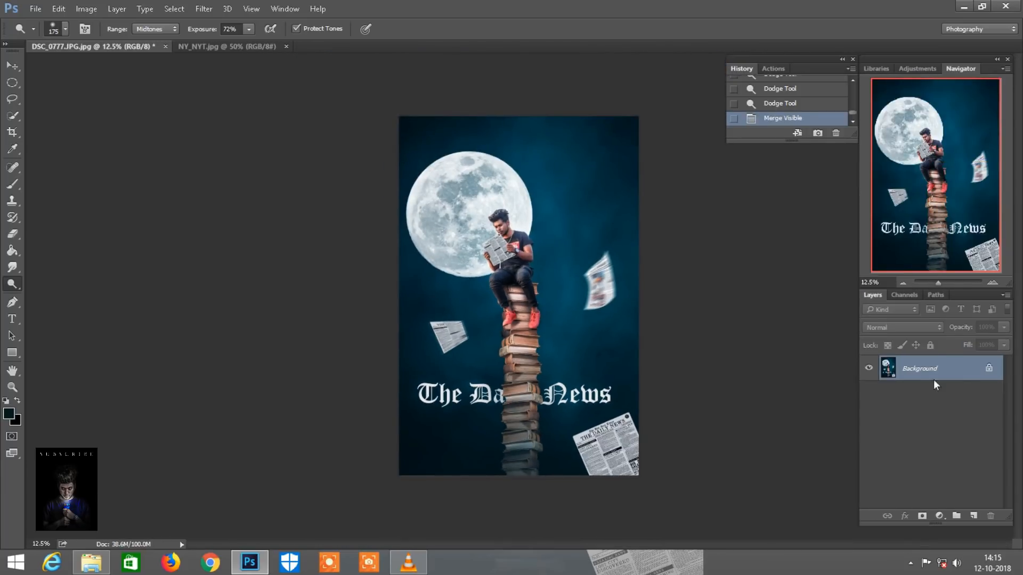
left_click_drag(967, 375, 975, 517)
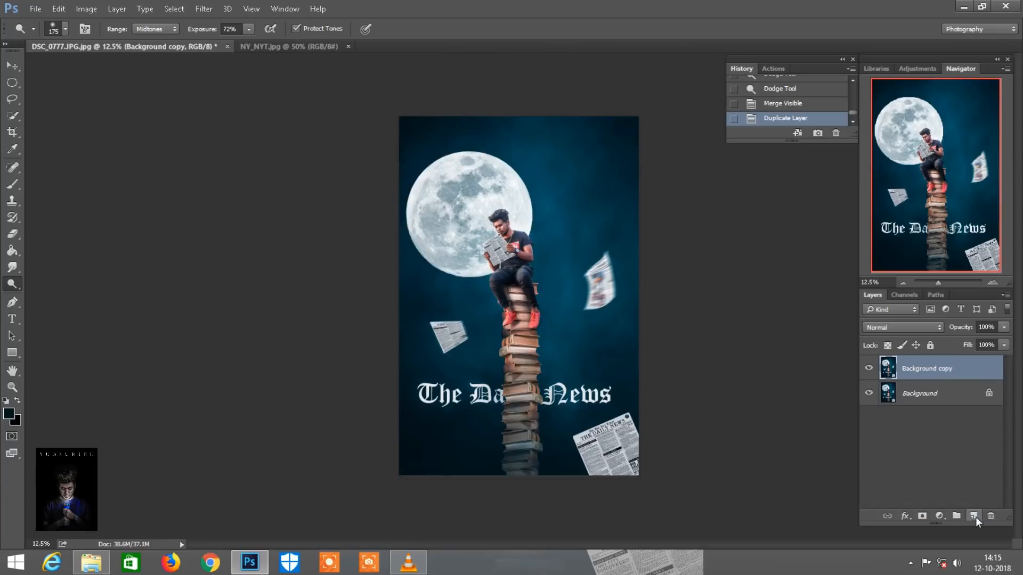
Apply the High Pass filter to Background copy with a radius of 1.9 pixels
left_click(203, 9)
mouse_move(313, 258)
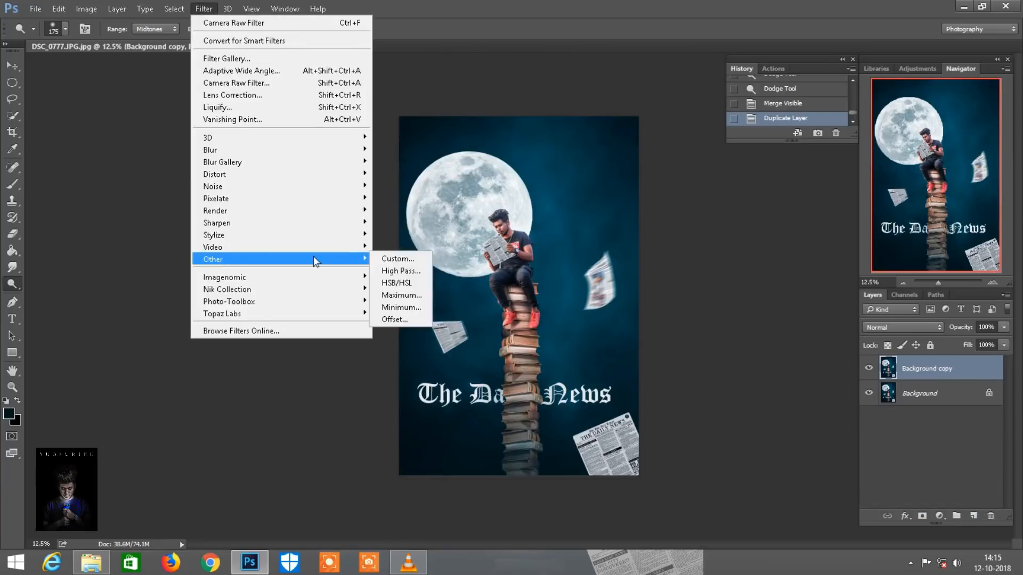
left_click(398, 272)
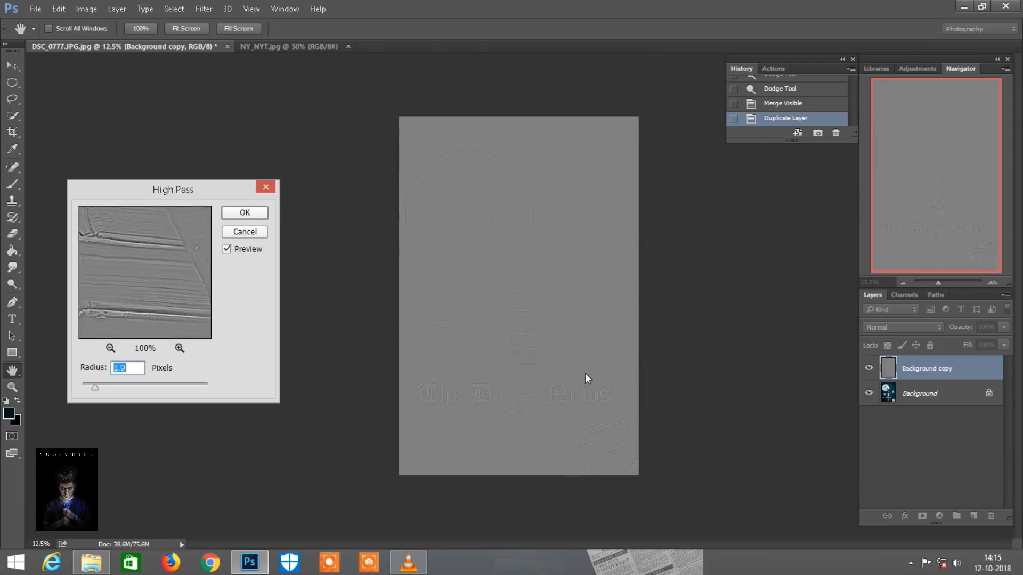
key("ctrl+plus")
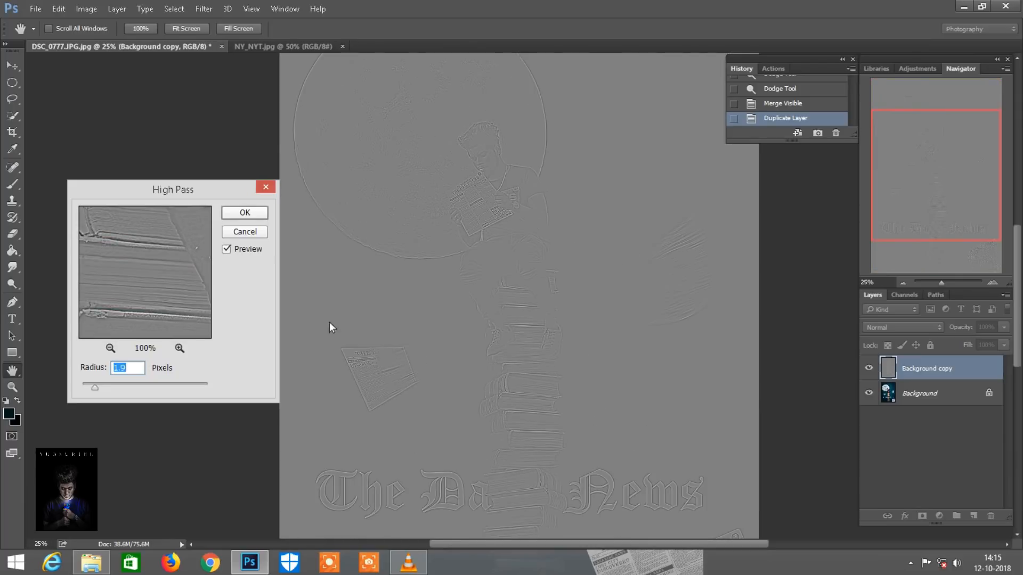
left_click(243, 212)
Set the blend mode of the High Pass layer to Linear Light to sharpen the image
left_click(929, 326)
left_click(884, 225)
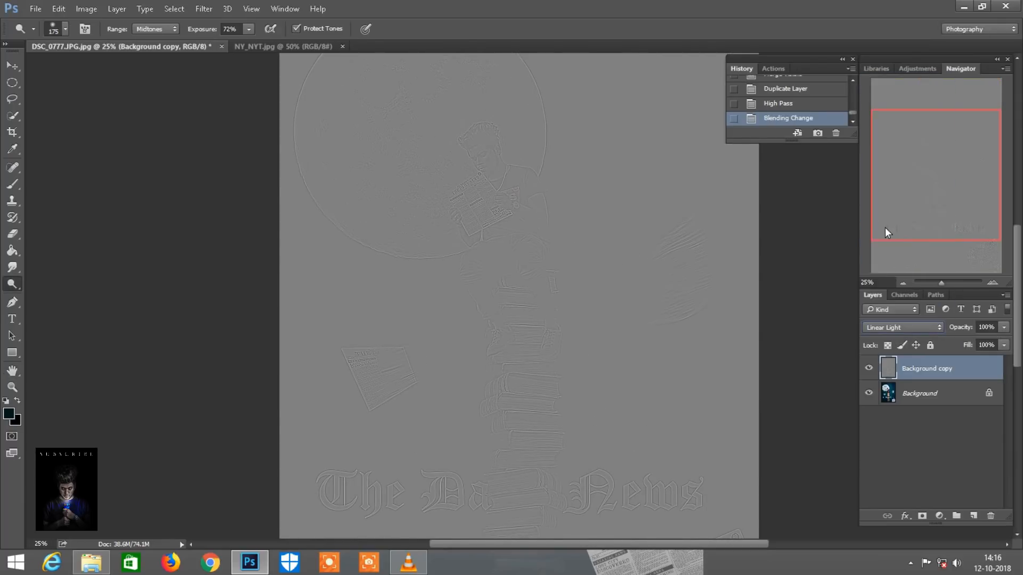
key("ctrl+minus")
key("ctrl+minus")
key("ctrl+plus")
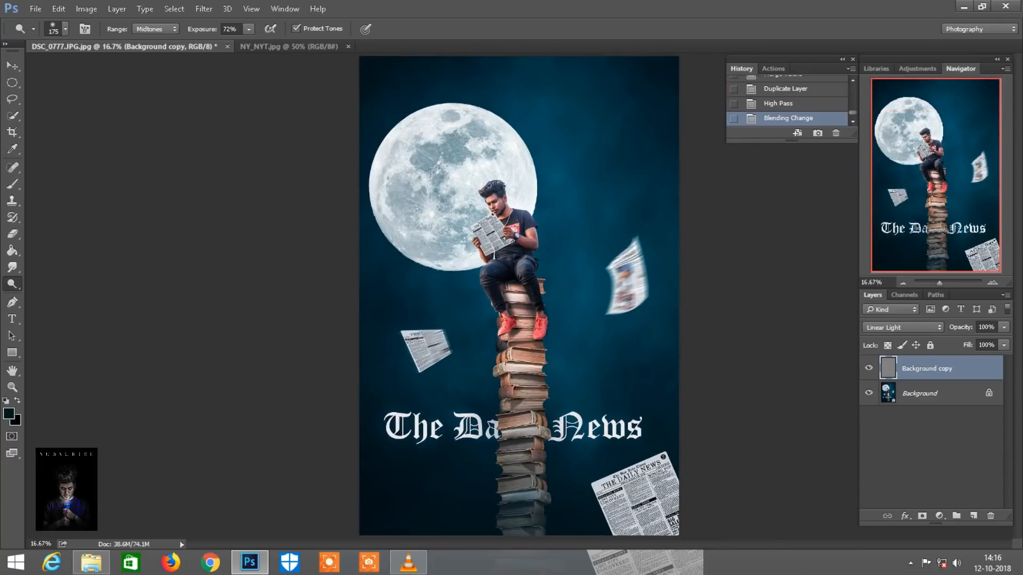